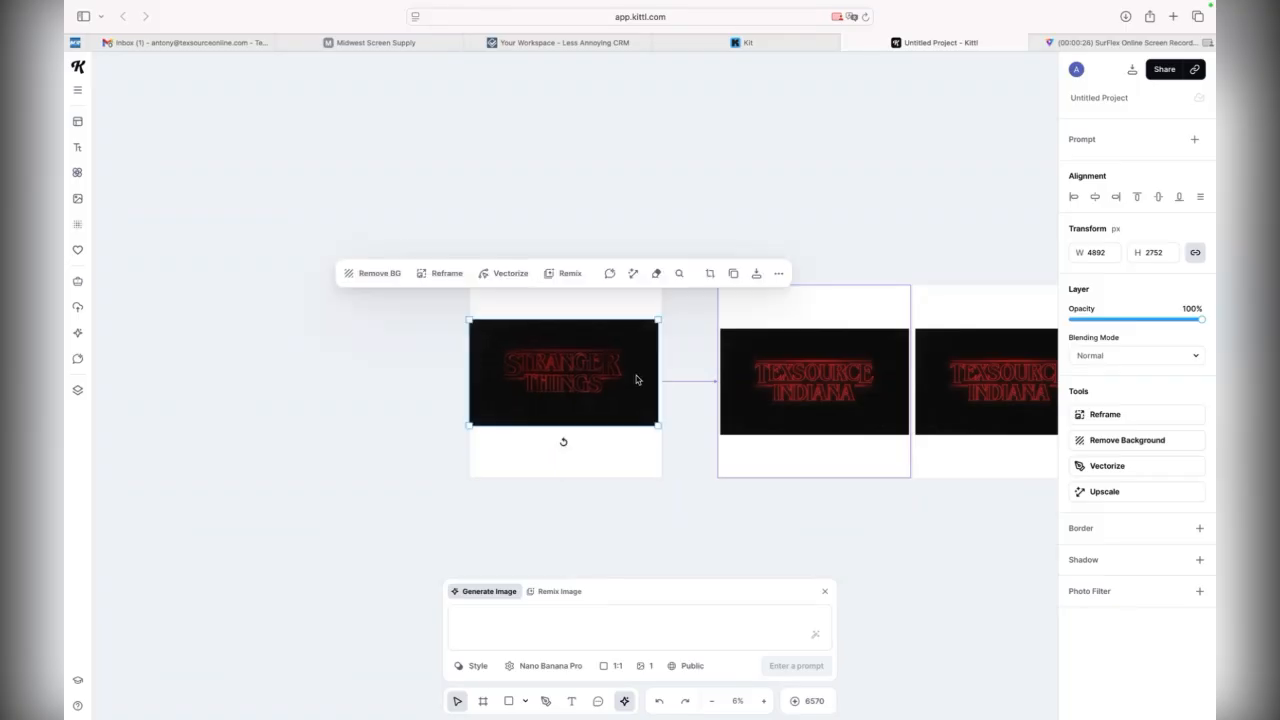
Compare the original Stranger Things artwork on Artboard 1 with the TEXSOURCE INDIANA version on the Smartboard up close
{"action": "left_click", "coordinate": [764, 700]}
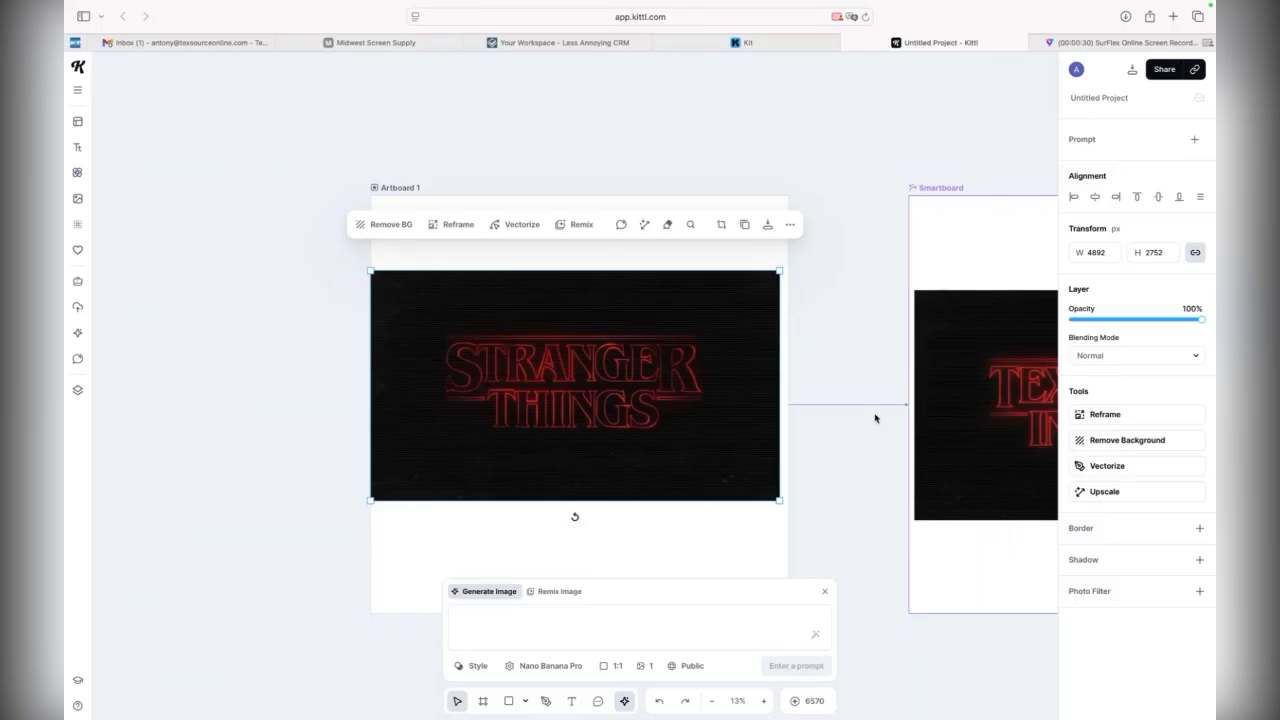
{"action": "left_click_drag", "start_coordinate": [857, 371], "coordinate": [540, 334]}
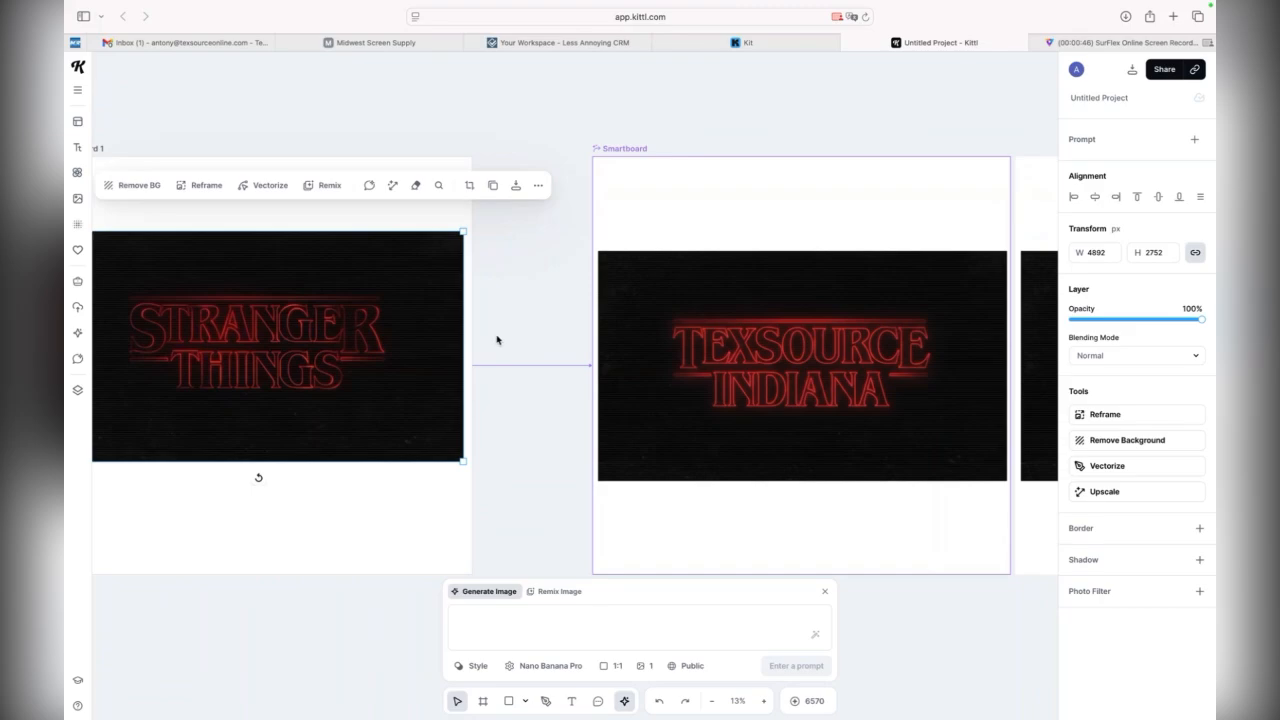
{"action": "left_click", "coordinate": [764, 701]}
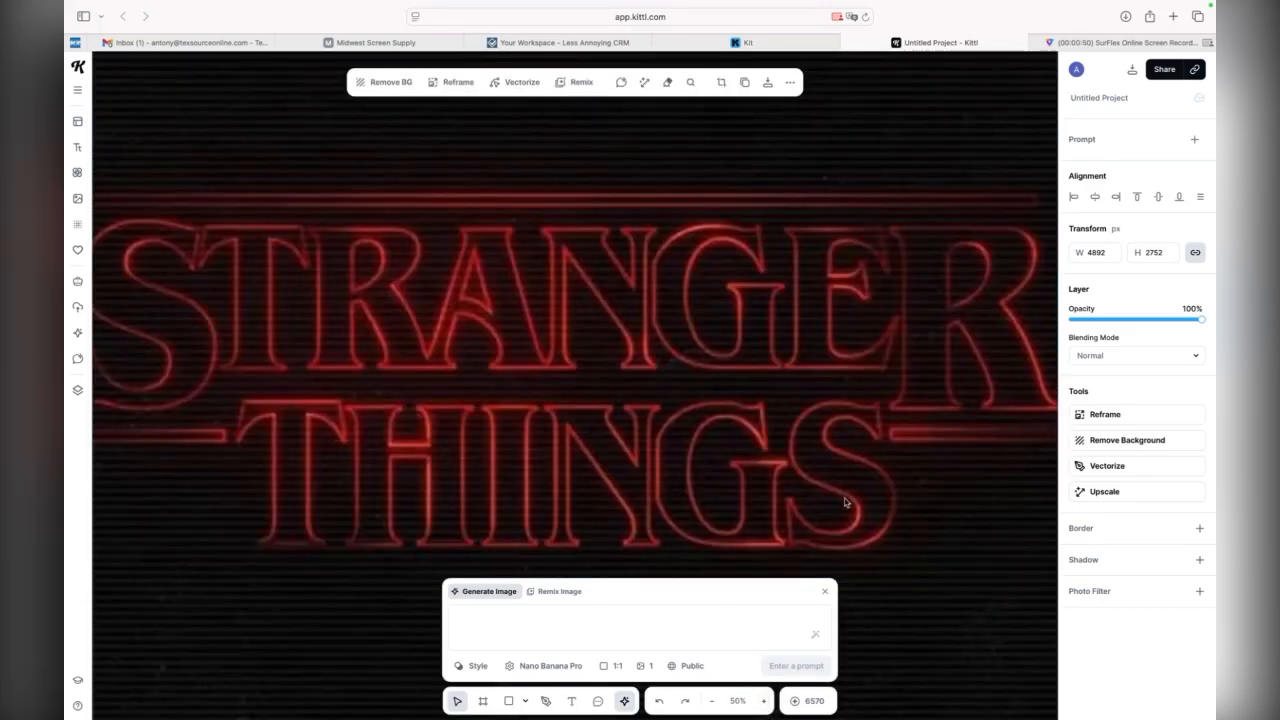
{"action": "scroll", "coordinate": [637, 443], "scroll_direction": "right", "scroll_amount": 20}
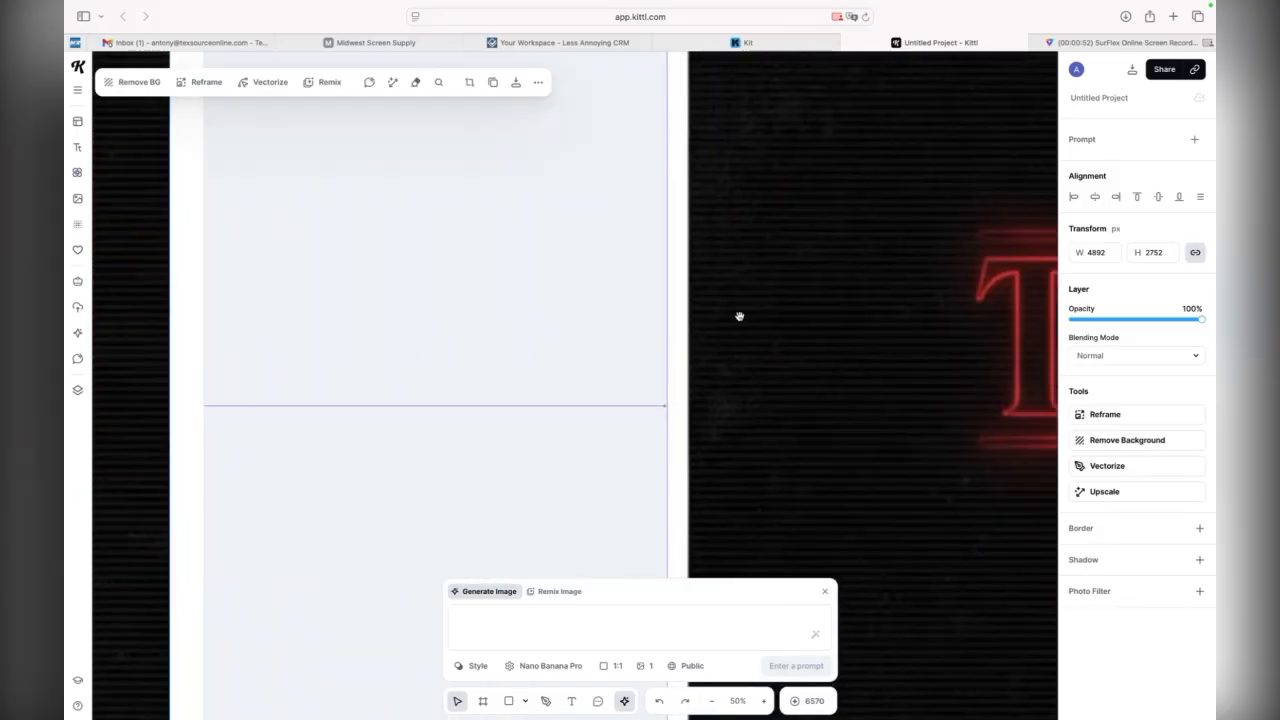
{"action": "left_click_drag", "start_coordinate": [739, 316], "coordinate": [391, 297]}
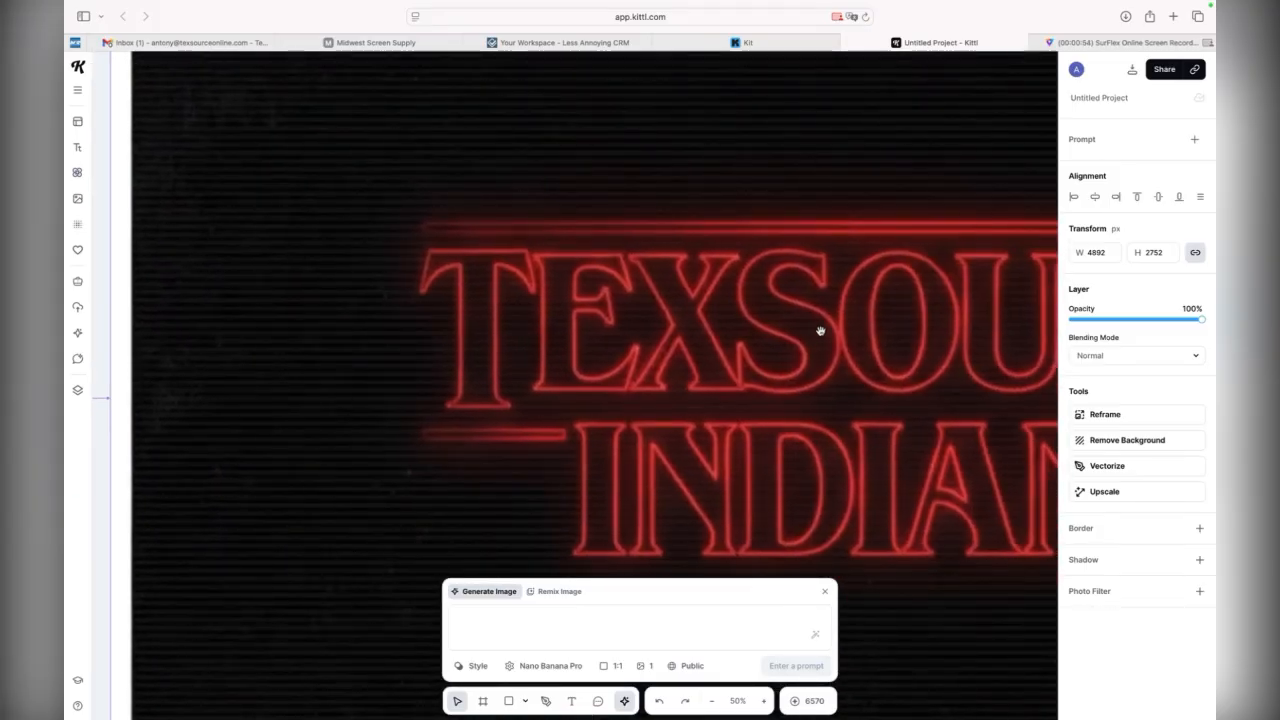
{"action": "left_click_drag", "start_coordinate": [820, 331], "coordinate": [529, 286]}
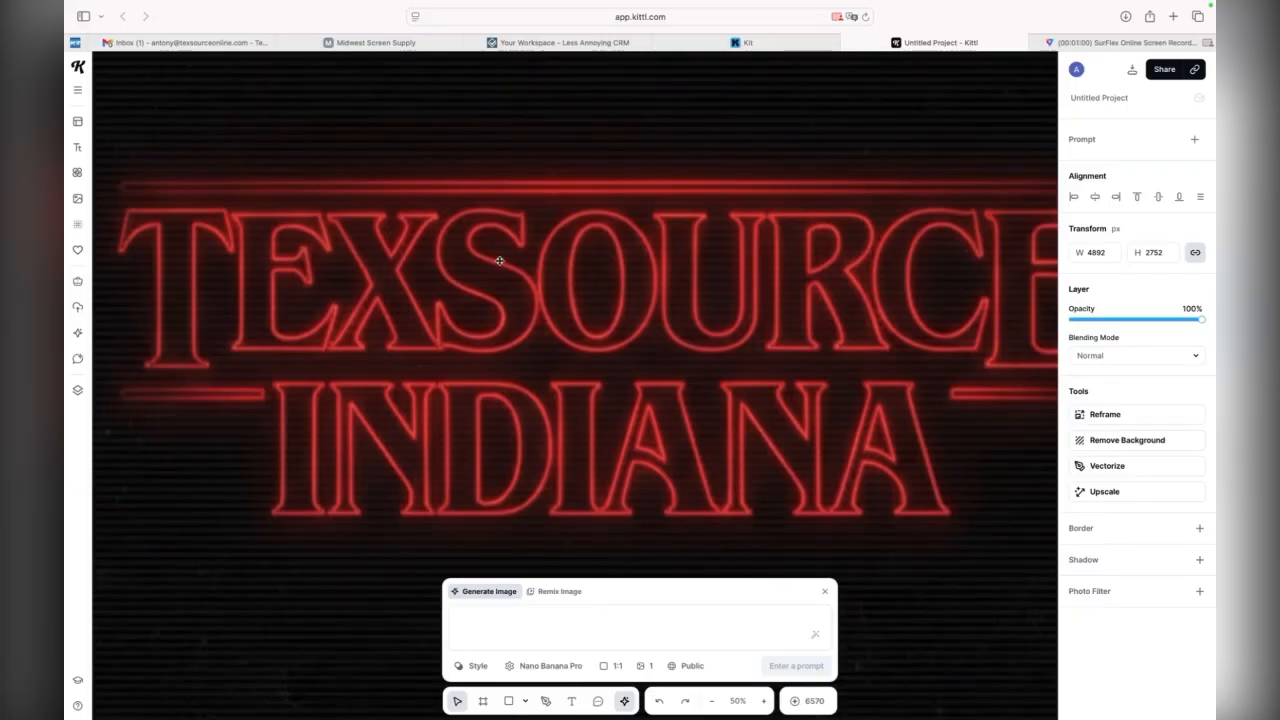
{"action": "left_click", "coordinate": [713, 703]}
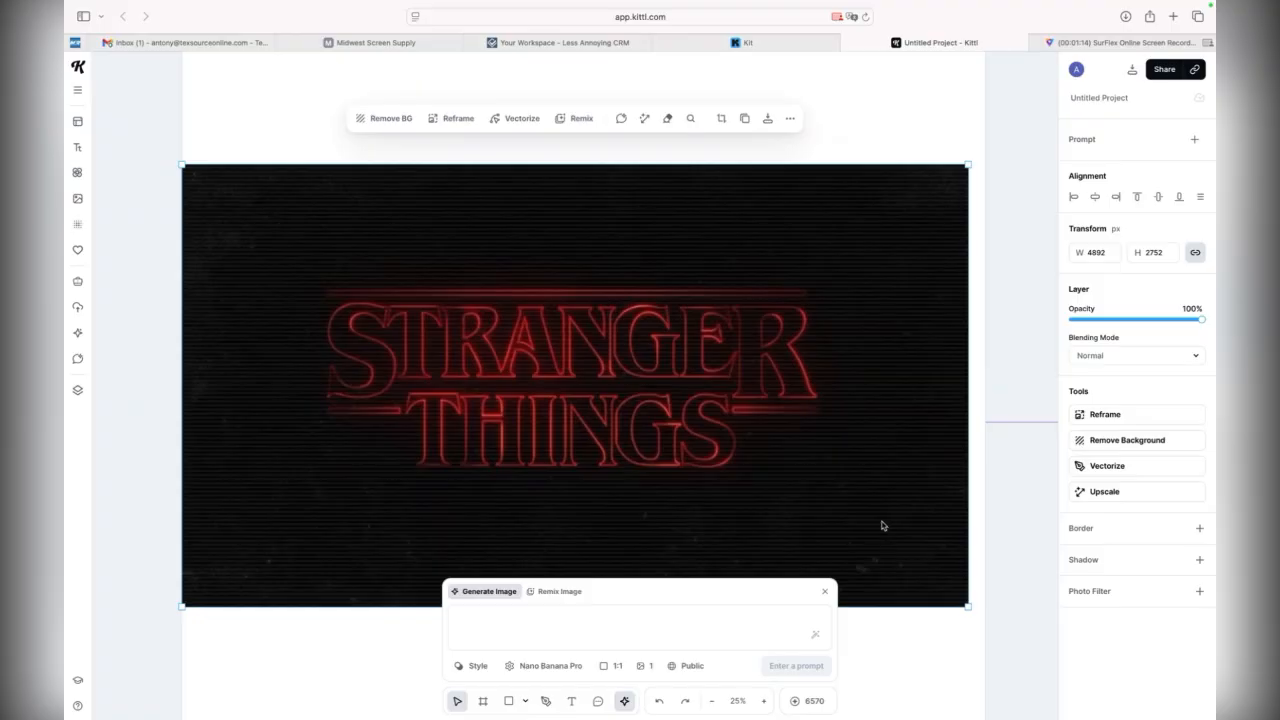
{"action": "left_click_drag", "start_coordinate": [917, 486], "coordinate": [648, 447]}
{"action": "scroll", "coordinate": [648, 447], "scroll_direction": "right", "scroll_amount": 10}
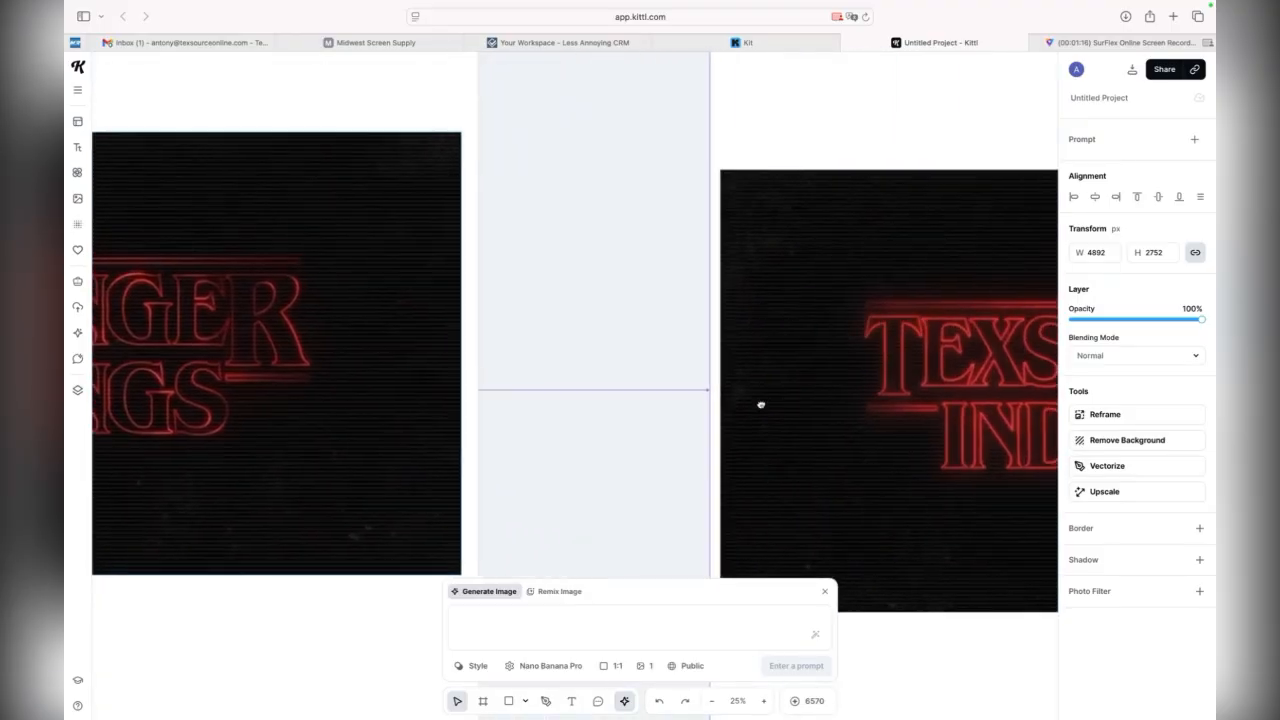
{"action": "scroll", "coordinate": [732, 381], "scroll_direction": "right", "scroll_amount": 3}
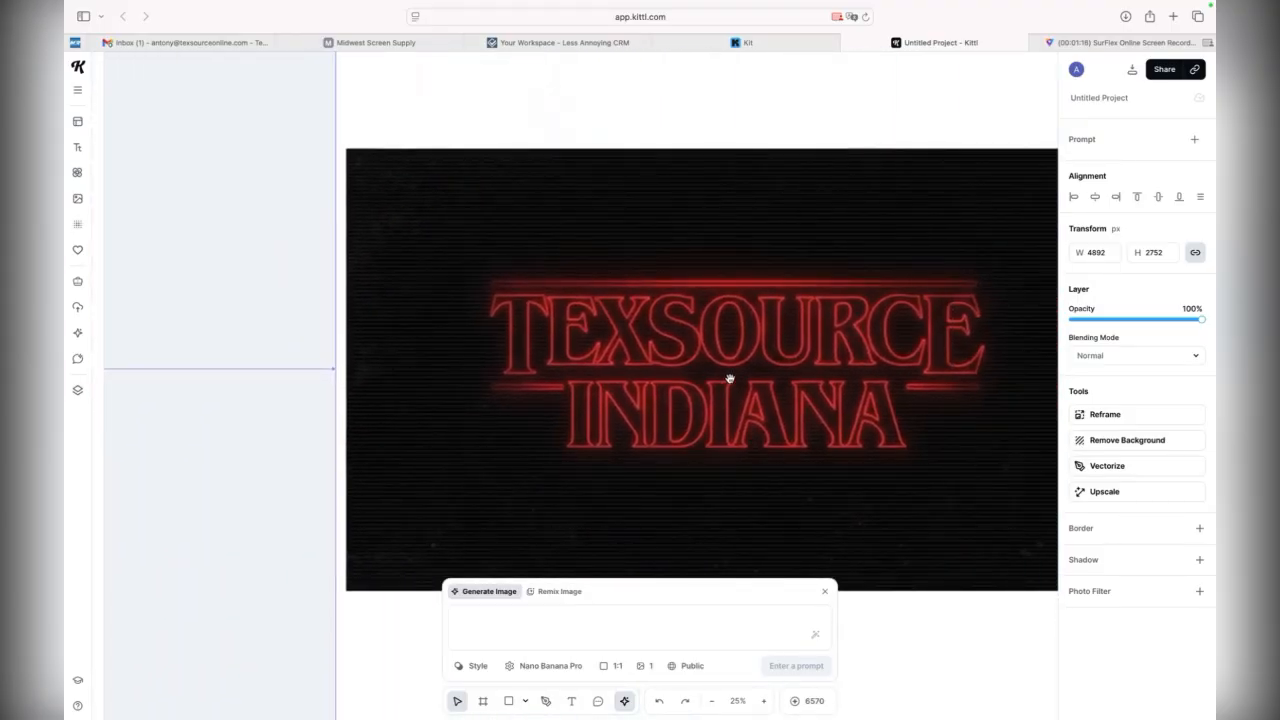
{"action": "left_click", "coordinate": [714, 701]}
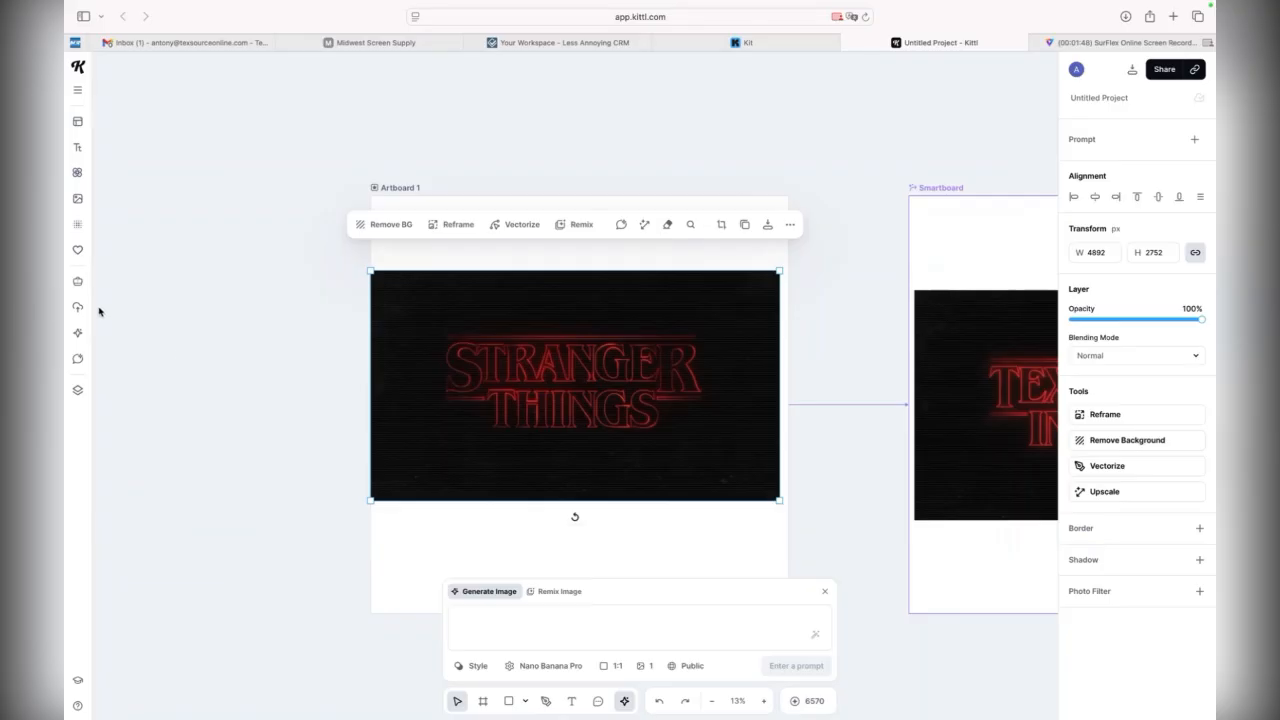
{"action": "left_click", "coordinate": [77, 172]}
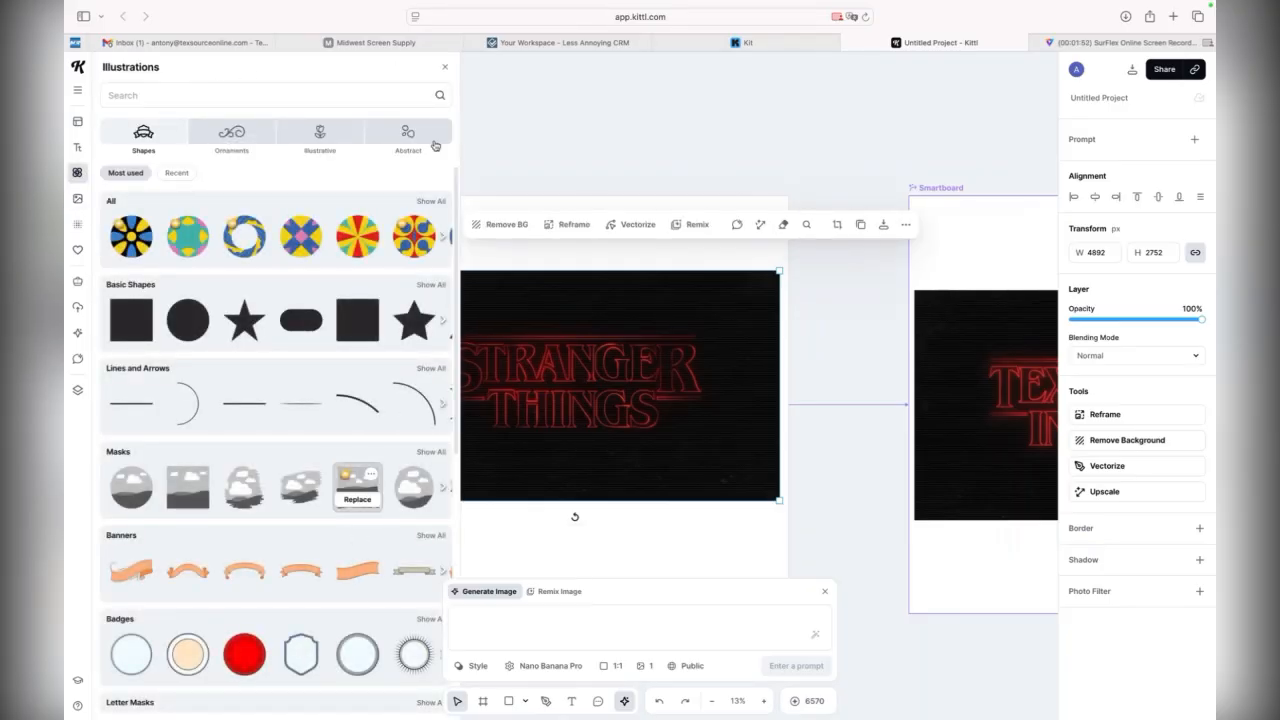
{"action": "left_click", "coordinate": [446, 70]}
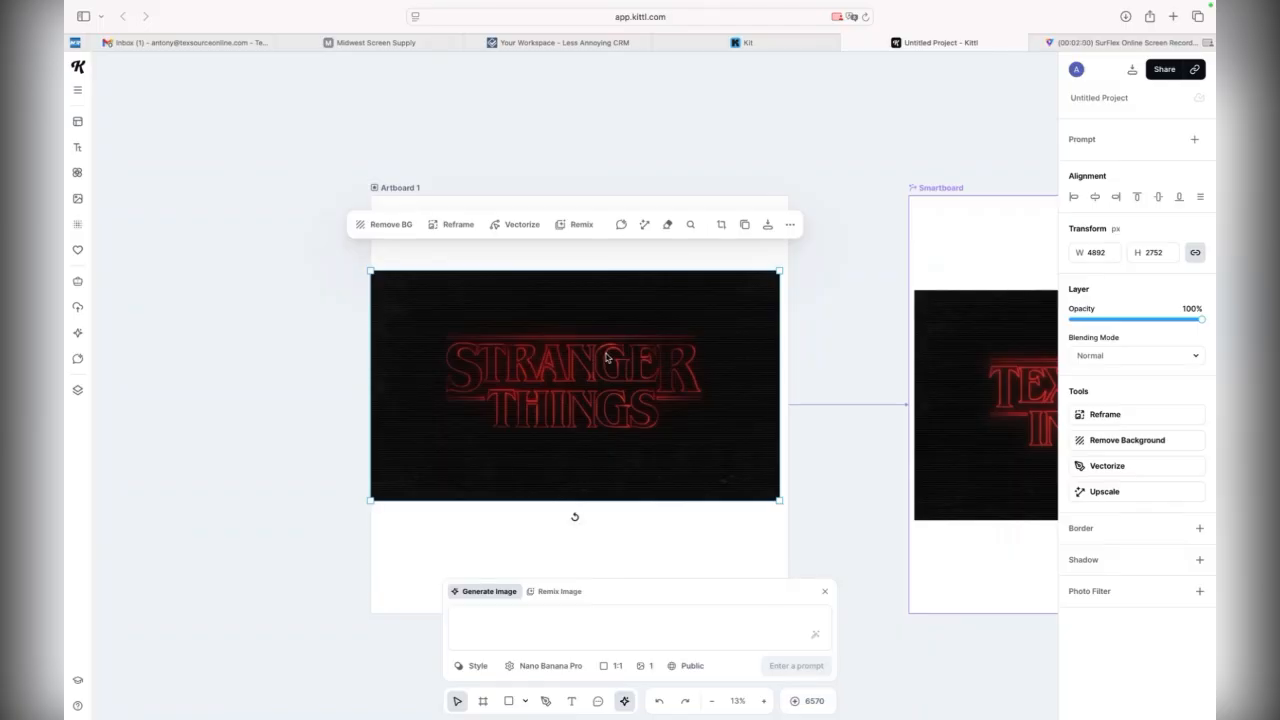
{"action": "left_click_drag", "start_coordinate": [605, 357], "coordinate": [610, 360]}
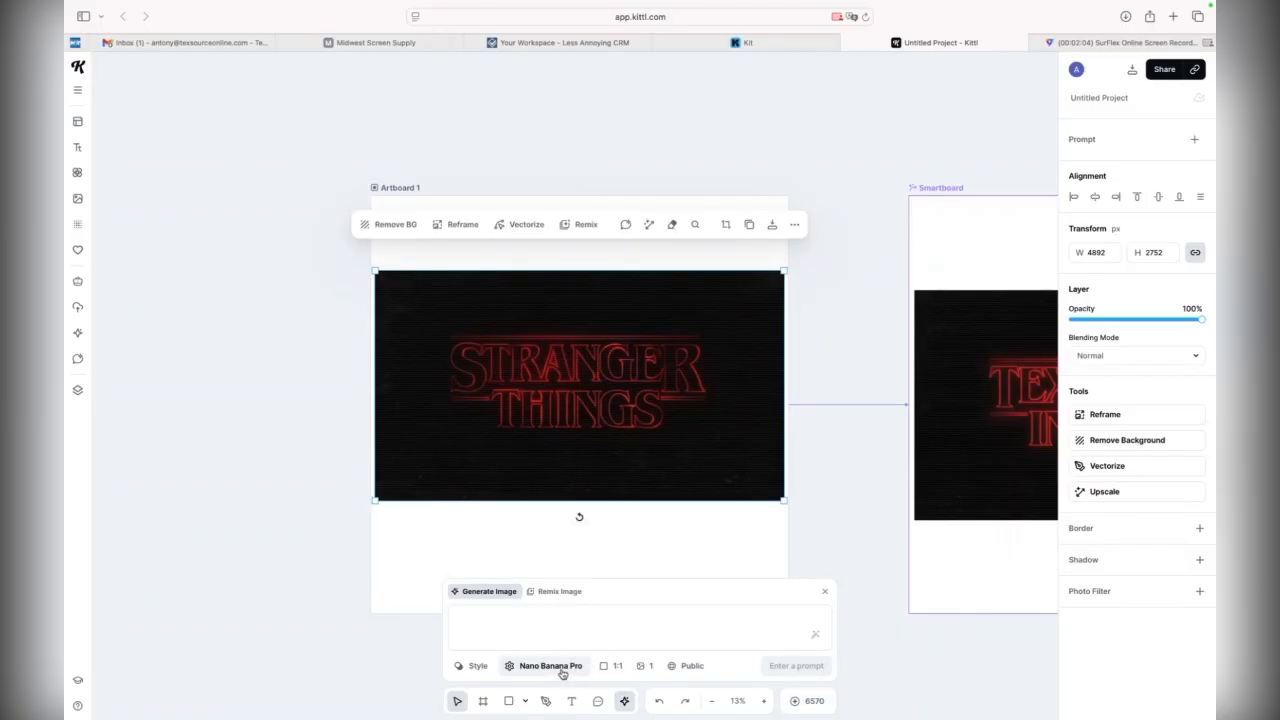
Review the Smartboard's text-change prompt and the TEXSOURCE INDIANA artwork generated from it
{"action": "left_click", "coordinate": [971, 443]}
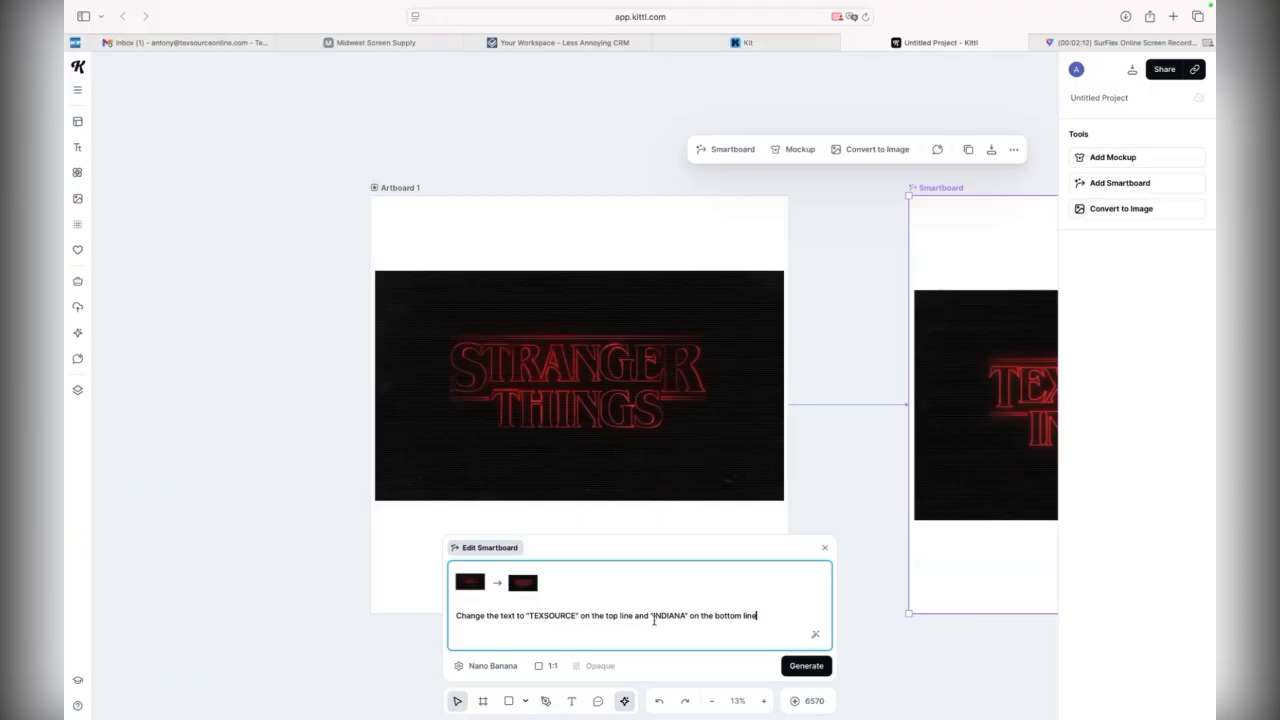
{"action": "left_click", "coordinate": [871, 437]}
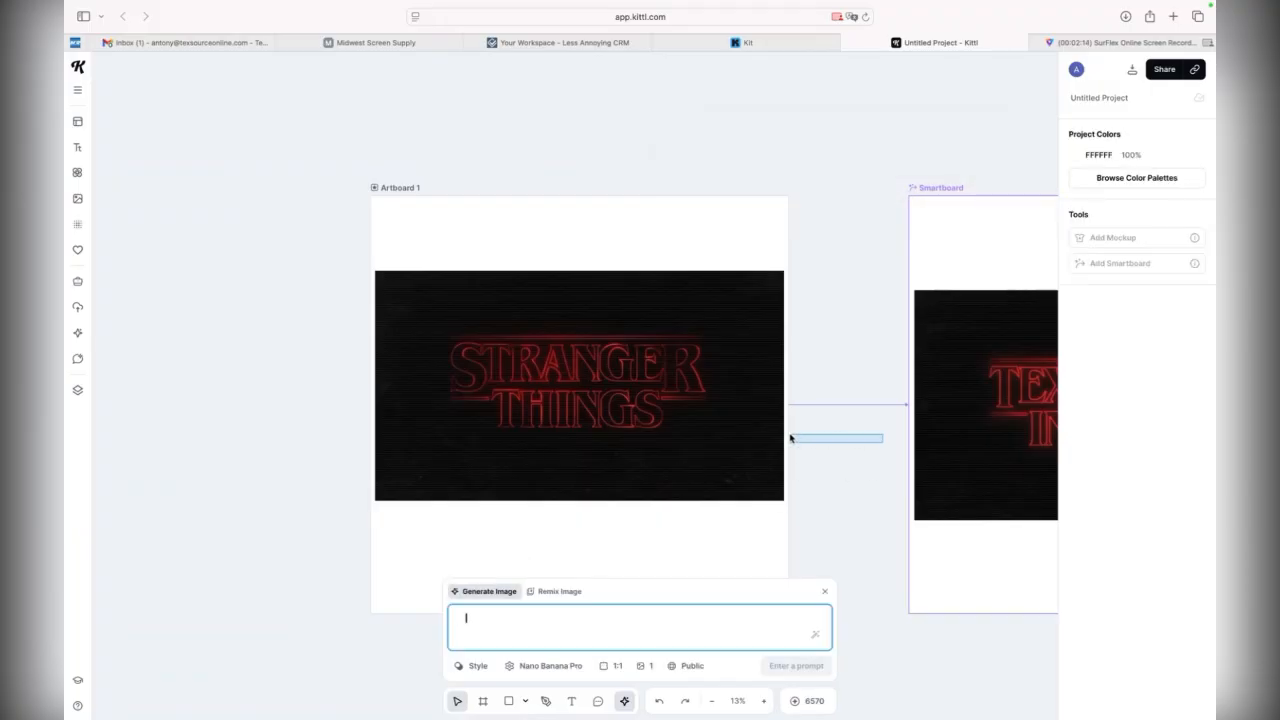
{"action": "left_click", "coordinate": [862, 612]}
{"action": "key", "text": "space"}
{"action": "left_click_drag", "start_coordinate": [854, 537], "coordinate": [494, 443]}
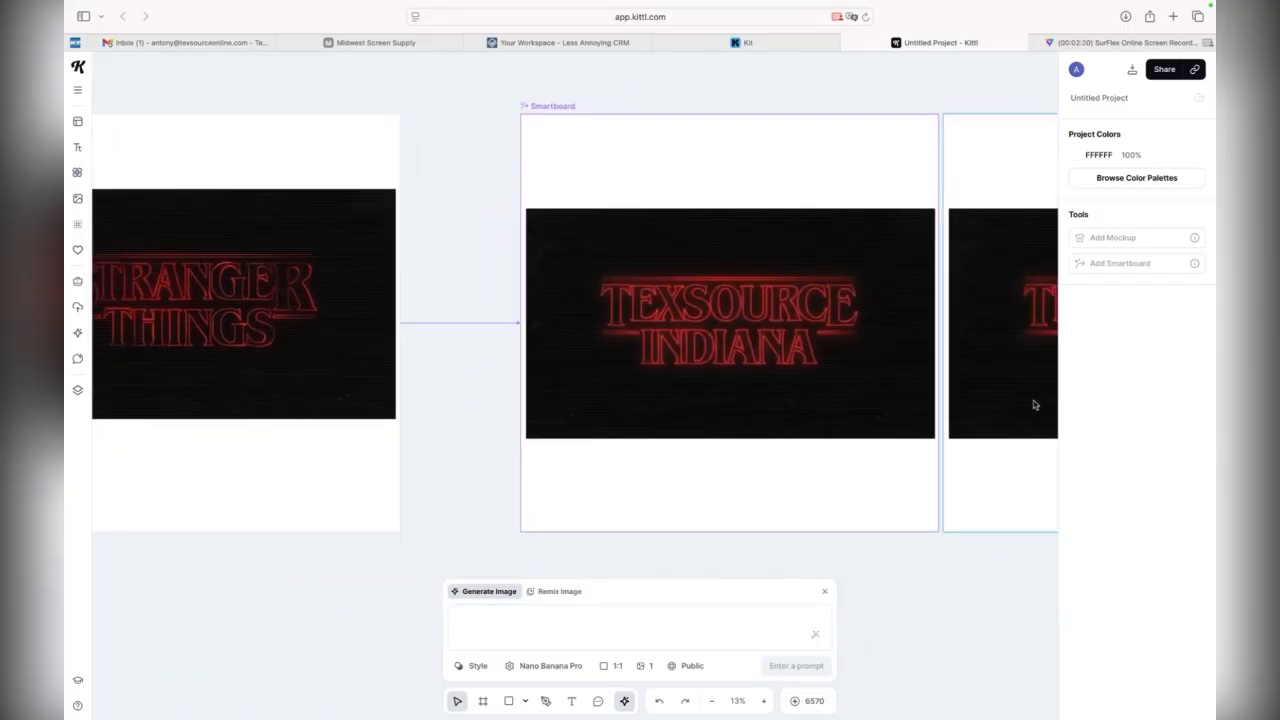
Switch to Photoshop and examine the scan lines and glowing lettering in the Texsource Stranger Things copy document
{"action": "mouse_move", "coordinate": [901, 690]}
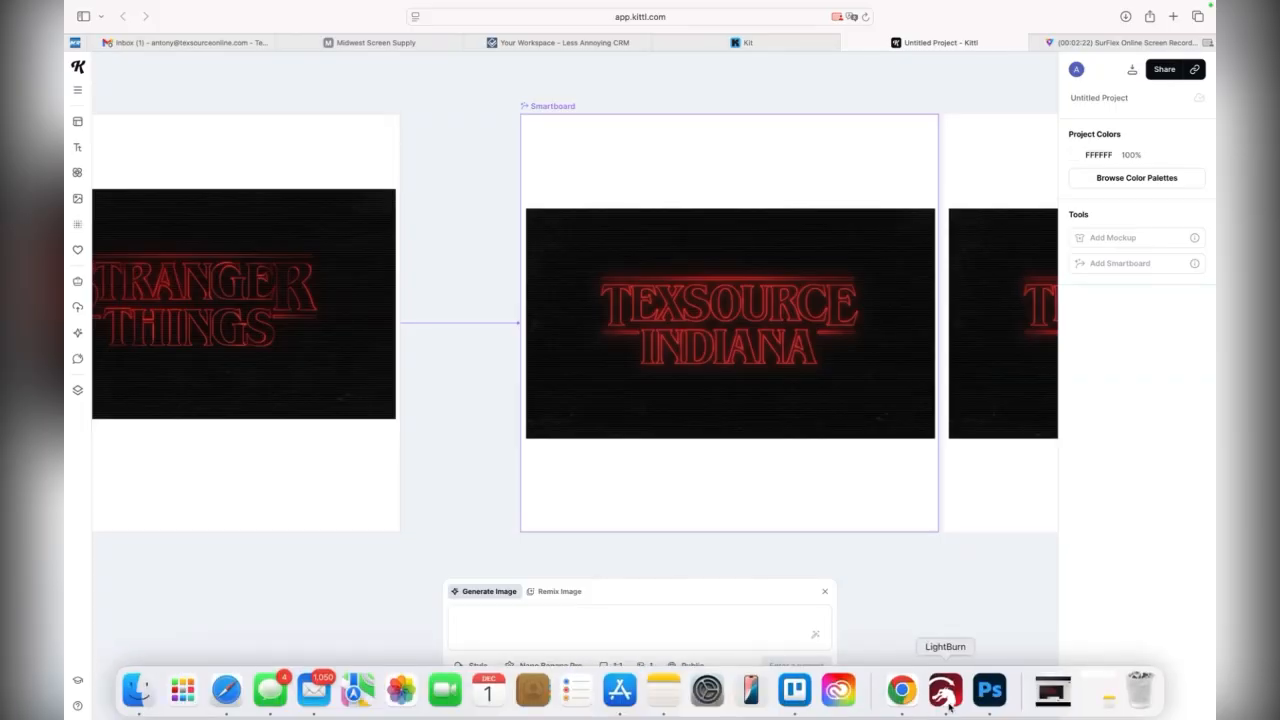
{"action": "left_click", "coordinate": [989, 699]}
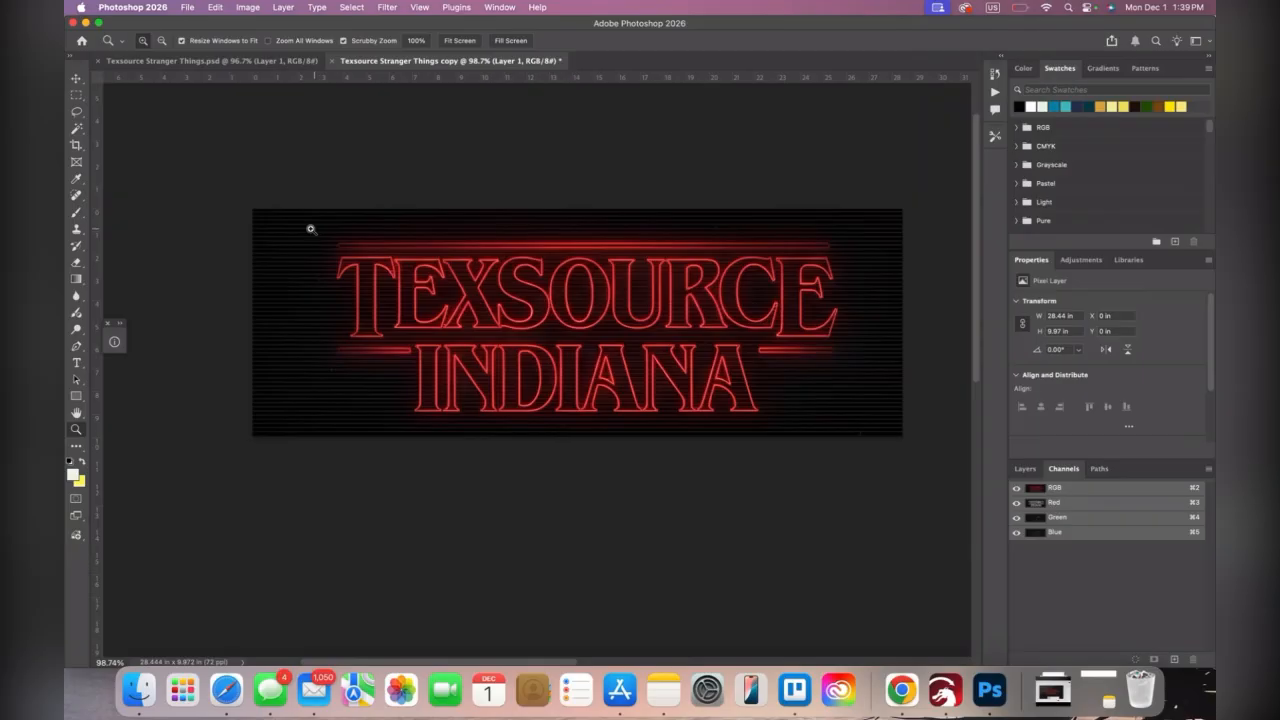
{"action": "left_click_drag", "start_coordinate": [309, 229], "coordinate": [328, 222]}
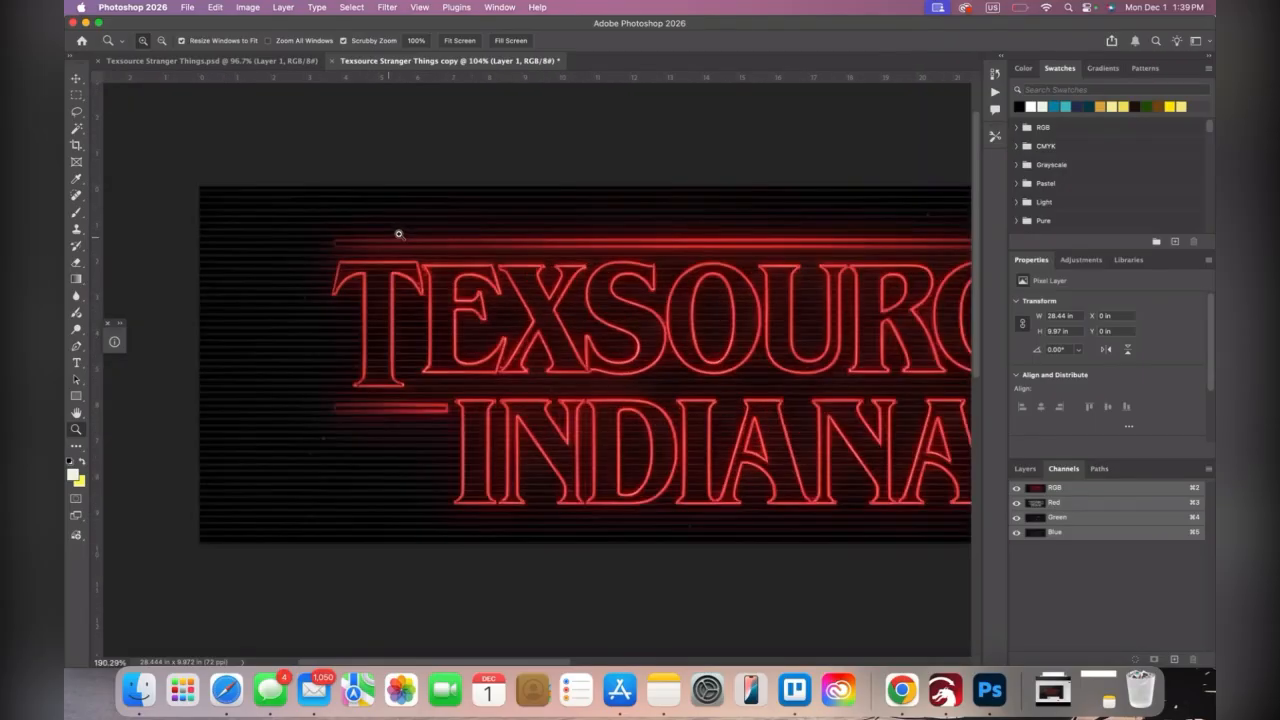
{"action": "left_click_drag", "start_coordinate": [350, 250], "coordinate": [450, 250]}
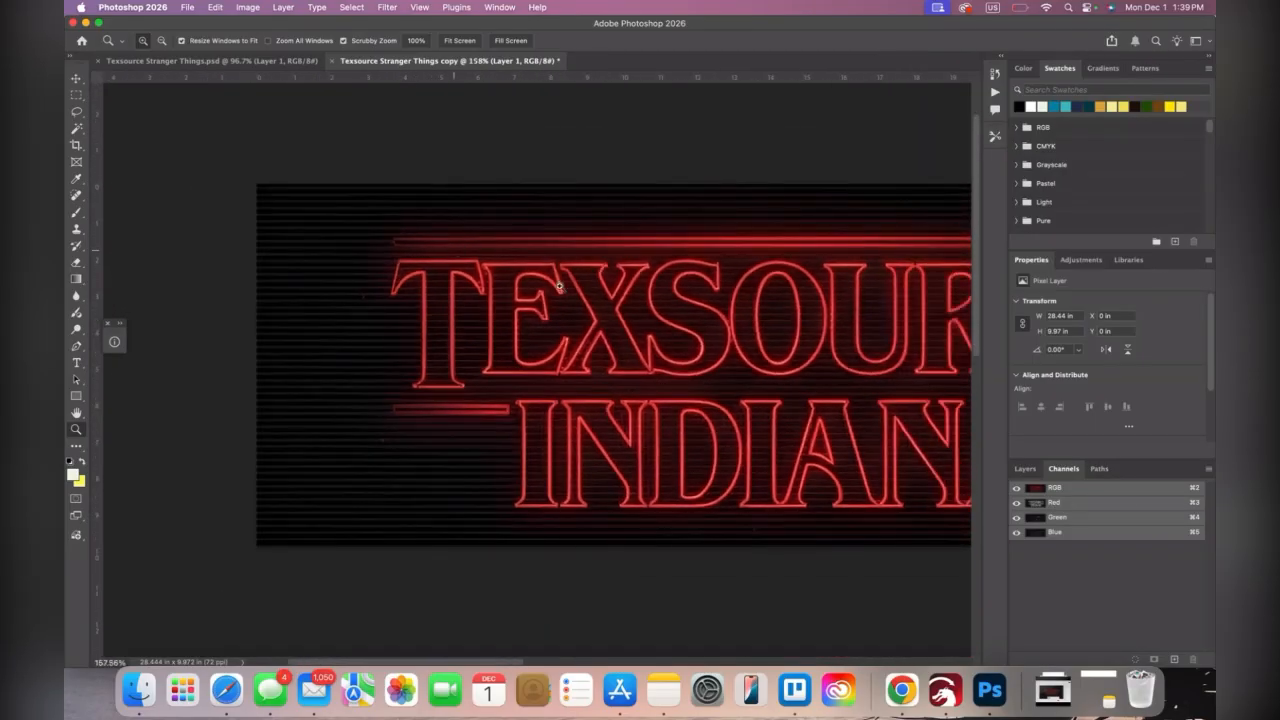
{"action": "left_click_drag", "start_coordinate": [728, 371], "coordinate": [575, 344]}
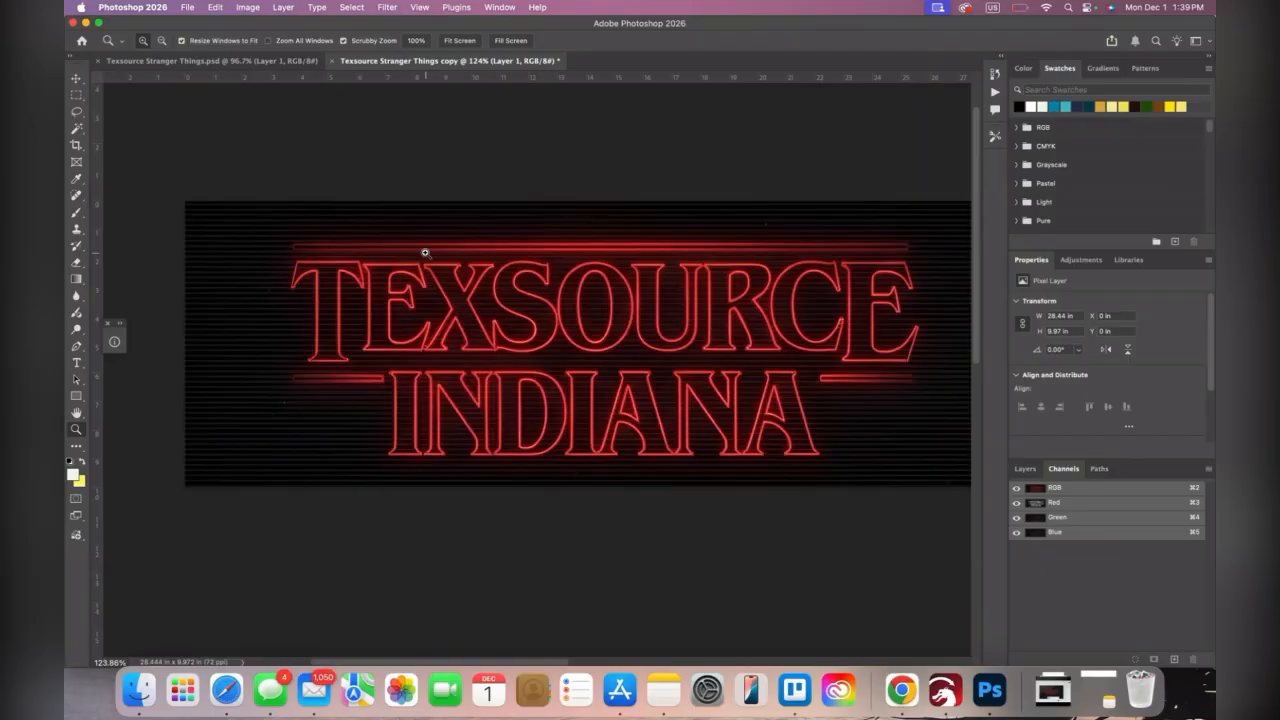
{"action": "left_click_drag", "start_coordinate": [431, 240], "coordinate": [434, 239]}
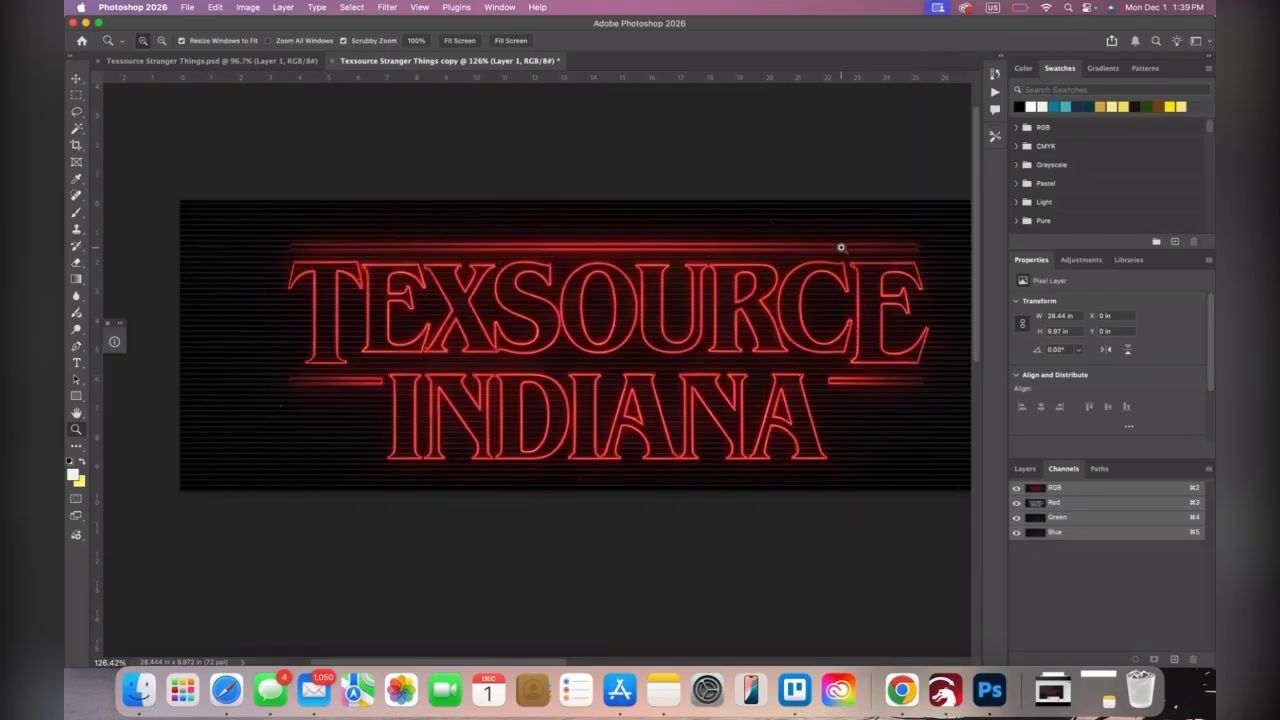
Add a spot color channel named Black with the color 000000 and a solidity of 1%
{"action": "left_click", "coordinate": [1176, 661]}
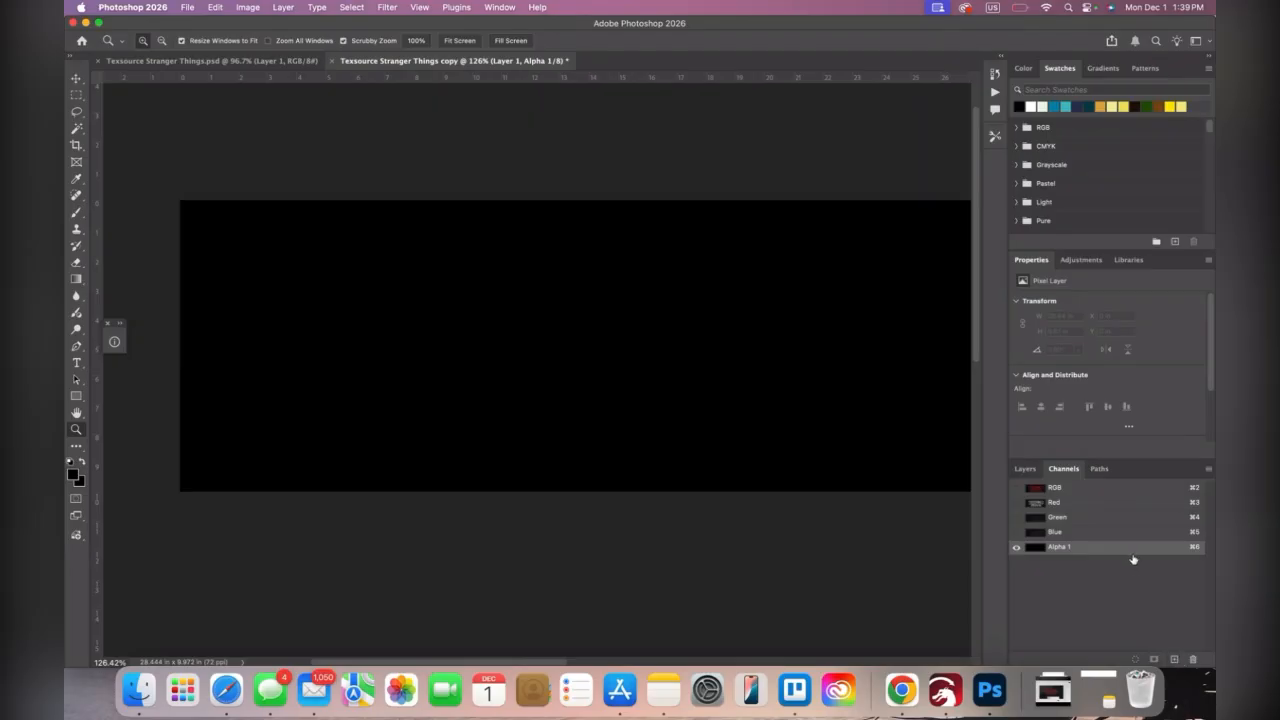
{"action": "double_click", "coordinate": [1090, 547]}
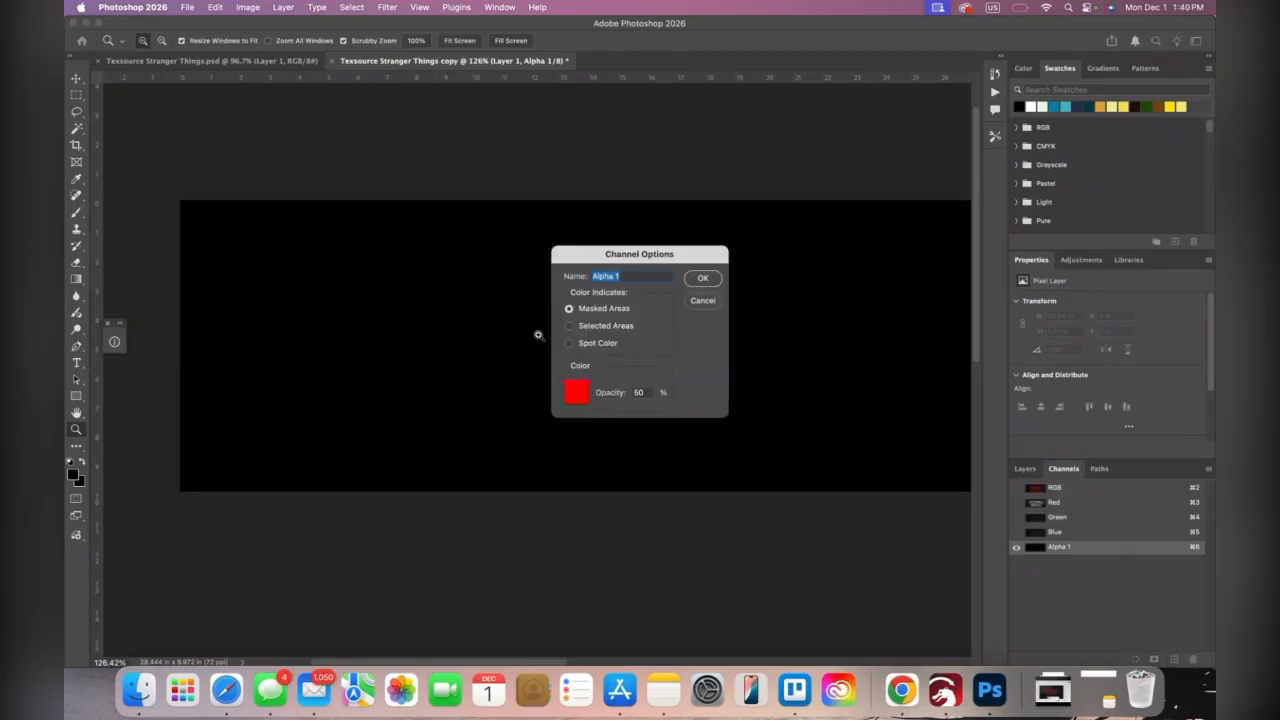
{"action": "left_click", "coordinate": [568, 343]}
{"action": "type", "text": "T-Shirt"}
{"action": "left_click", "coordinate": [586, 393]}
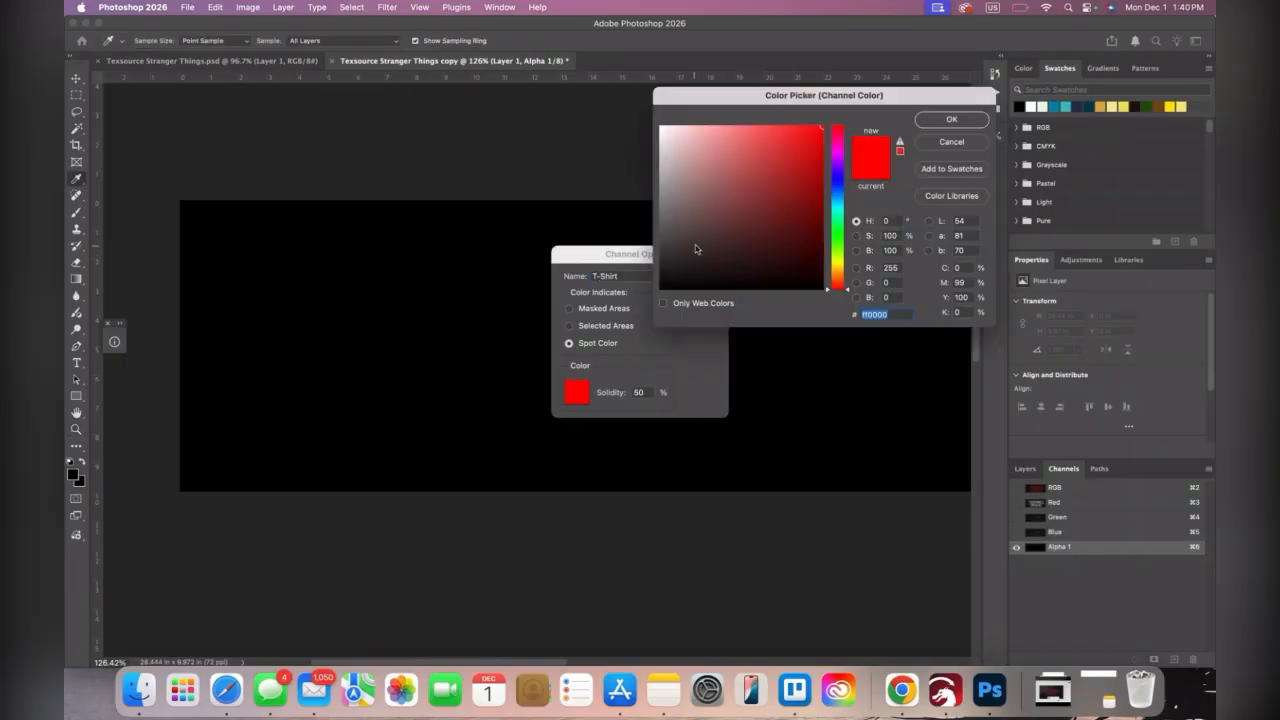
{"action": "left_click_drag", "start_coordinate": [699, 250], "coordinate": [645, 303]}
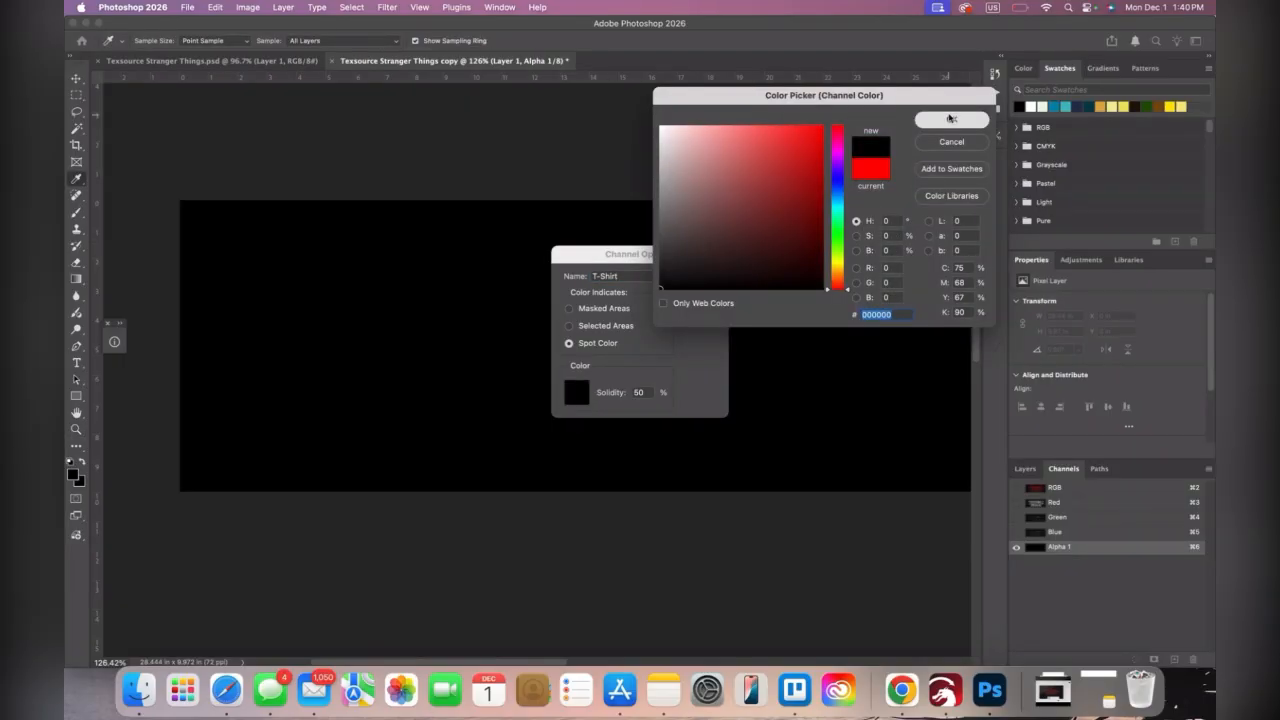
{"action": "left_click", "coordinate": [951, 119]}
{"action": "double_click", "coordinate": [646, 392]}
{"action": "type", "text": "100"}
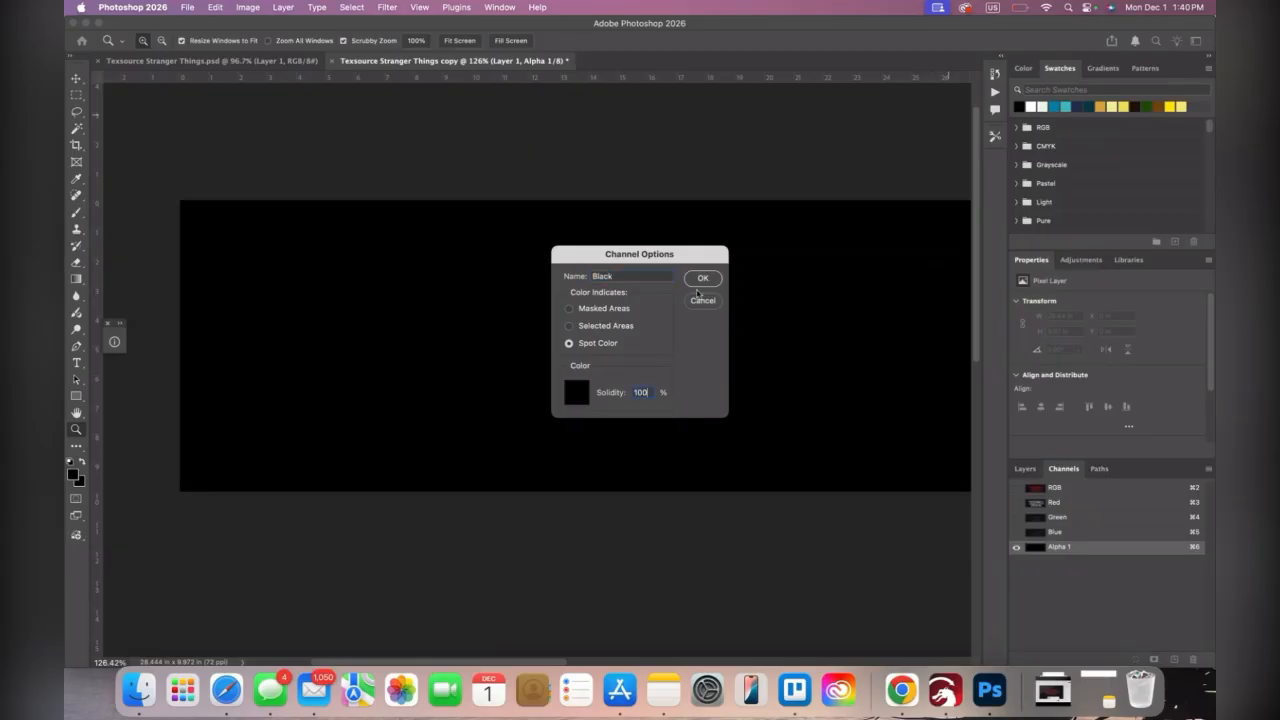
{"action": "left_click", "coordinate": [704, 280]}
Make an inverted Color Range selection of the Highlights in the RGB composite, with fuzziness 61% and range 150
{"action": "left_click", "coordinate": [1124, 494]}
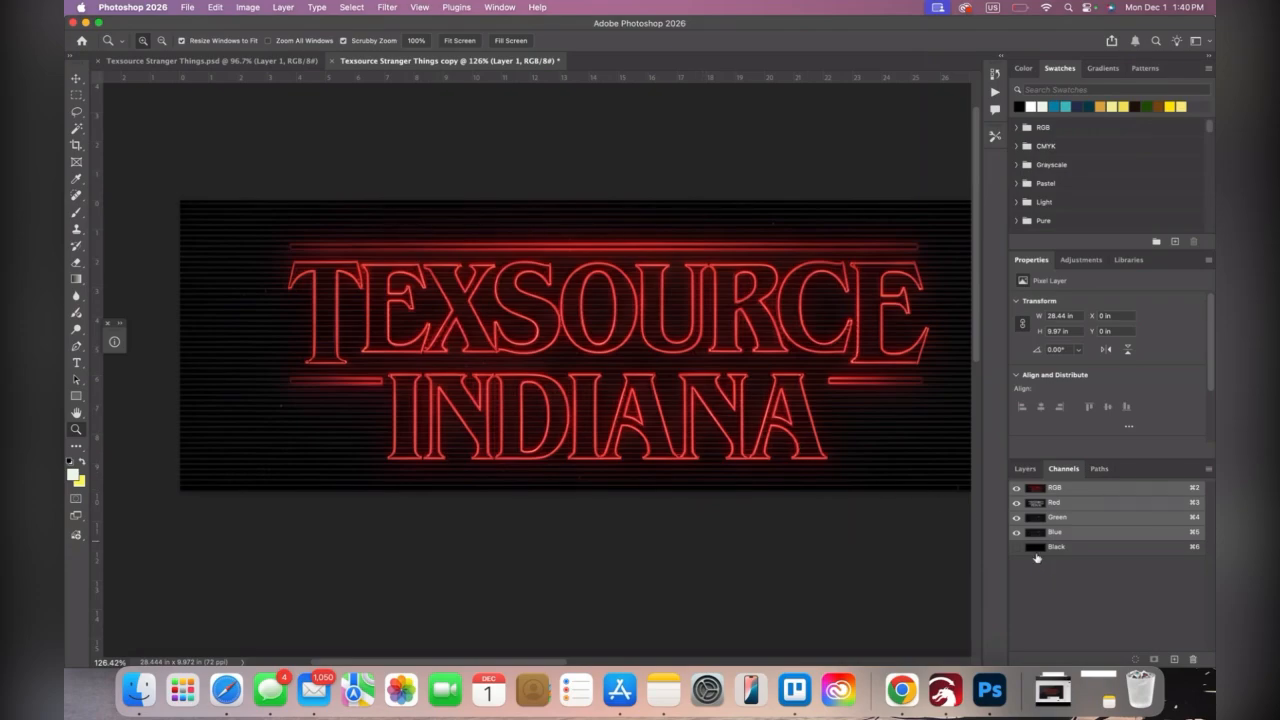
{"action": "left_click", "coordinate": [352, 7]}
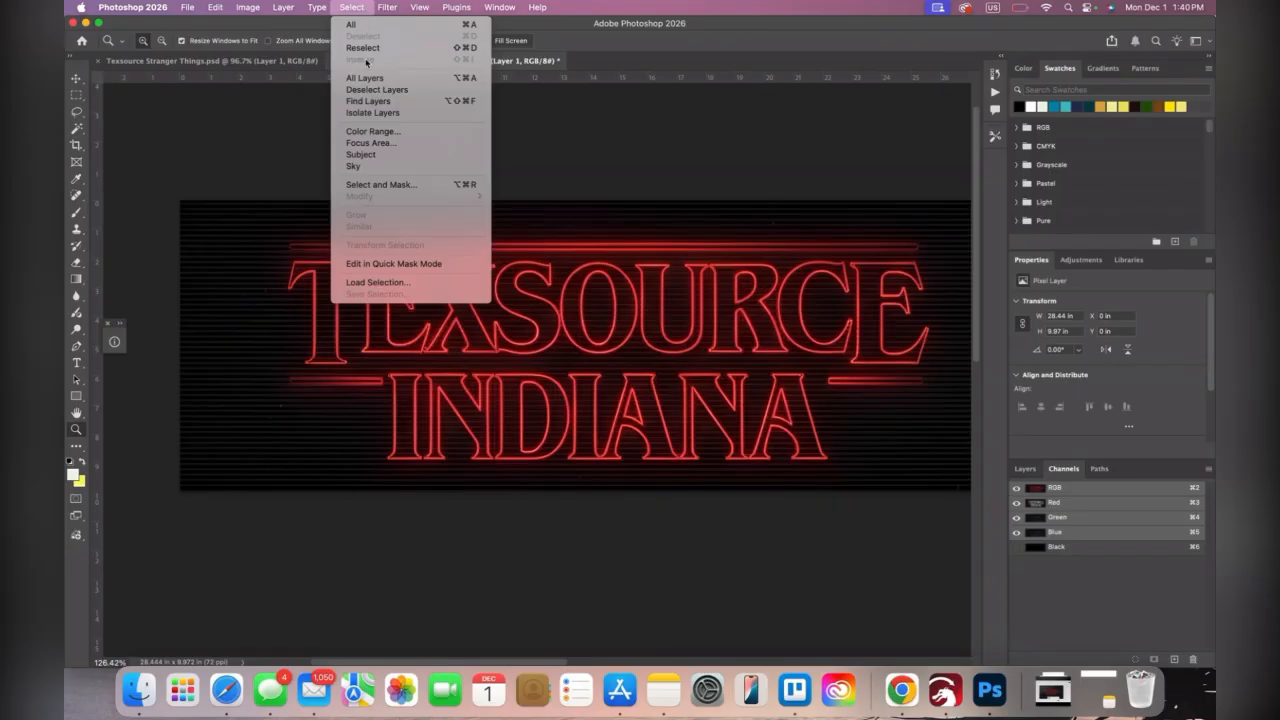
{"action": "left_click", "coordinate": [378, 133]}
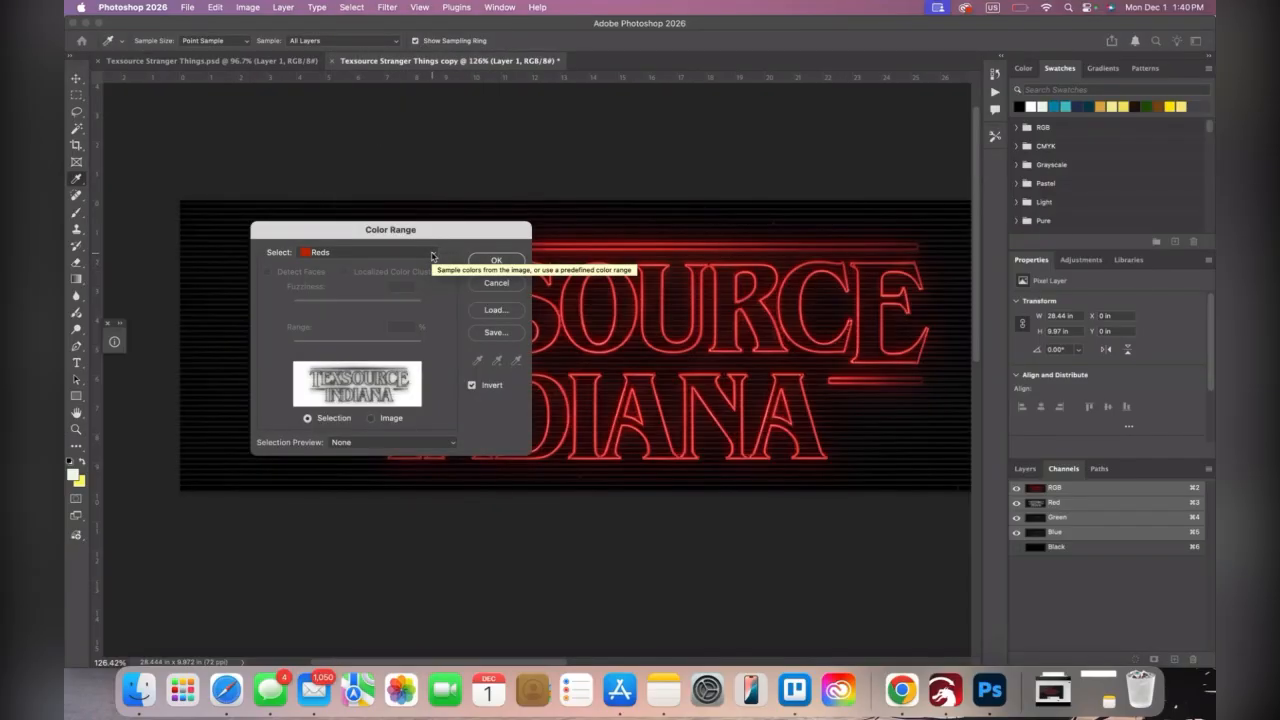
{"action": "left_click", "coordinate": [432, 256]}
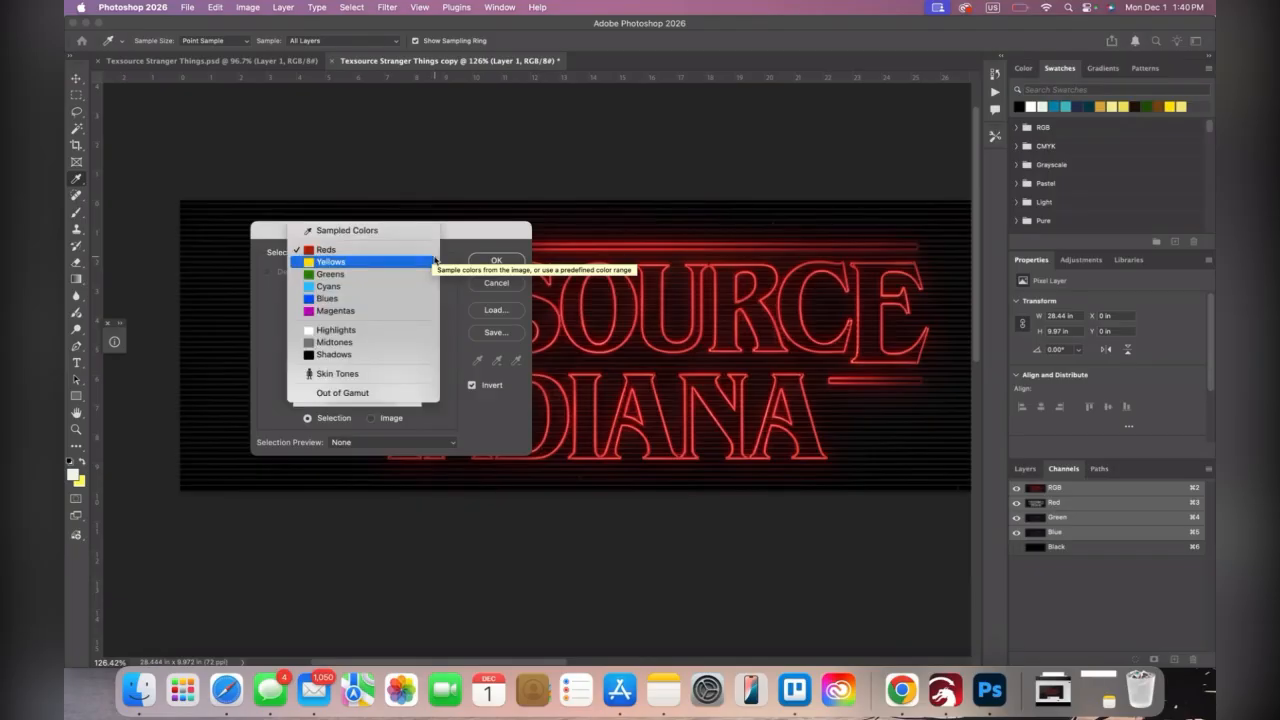
{"action": "left_click", "coordinate": [422, 328]}
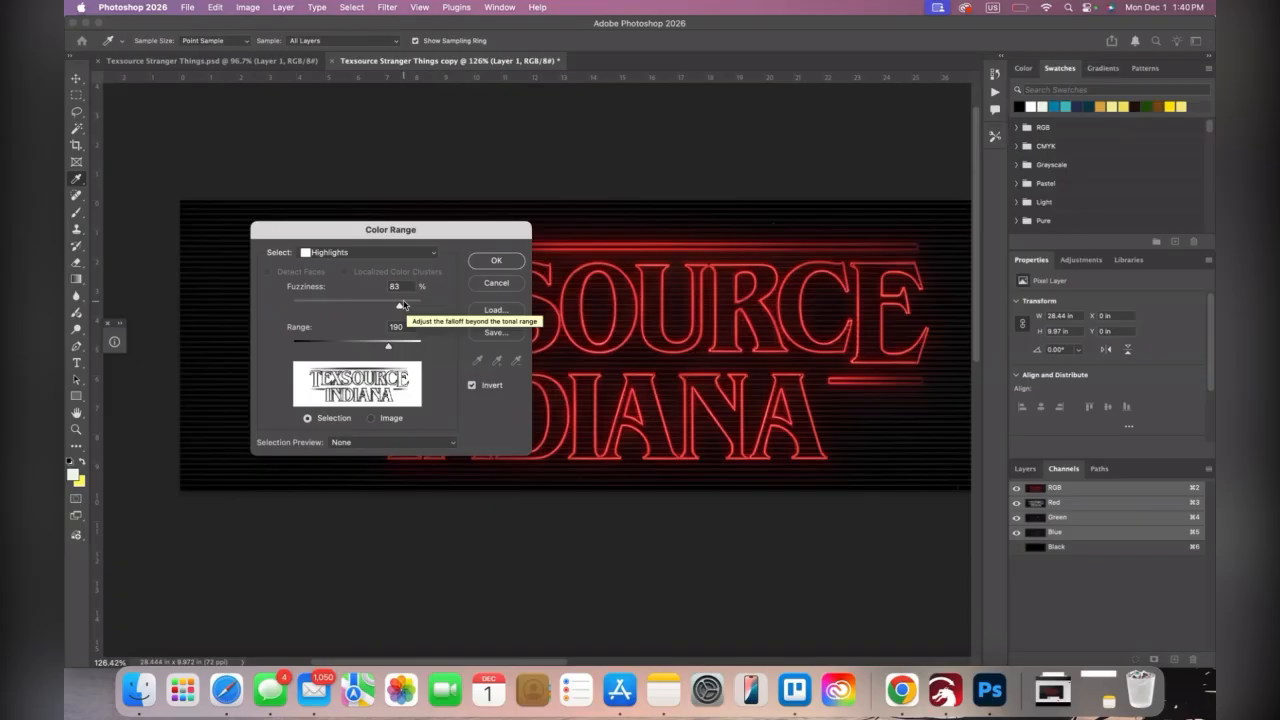
{"action": "left_click_drag", "start_coordinate": [402, 304], "coordinate": [358, 305]}
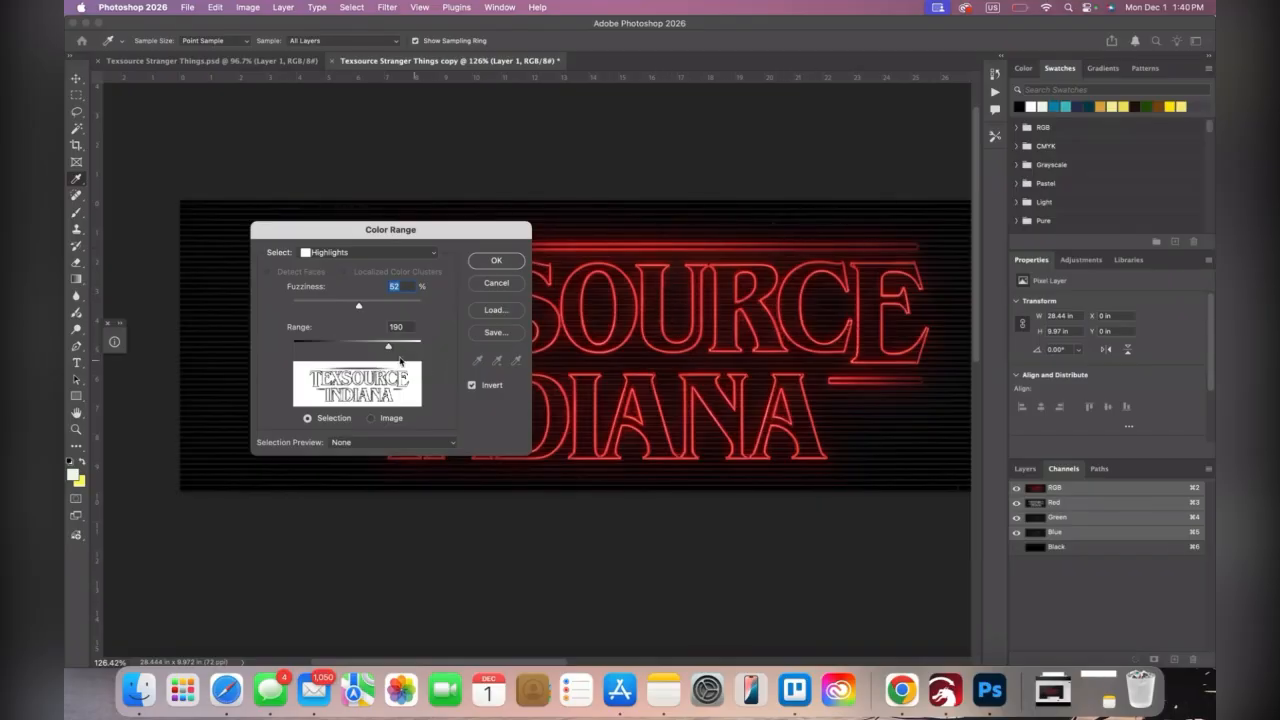
{"action": "left_click_drag", "start_coordinate": [389, 347], "coordinate": [371, 309]}
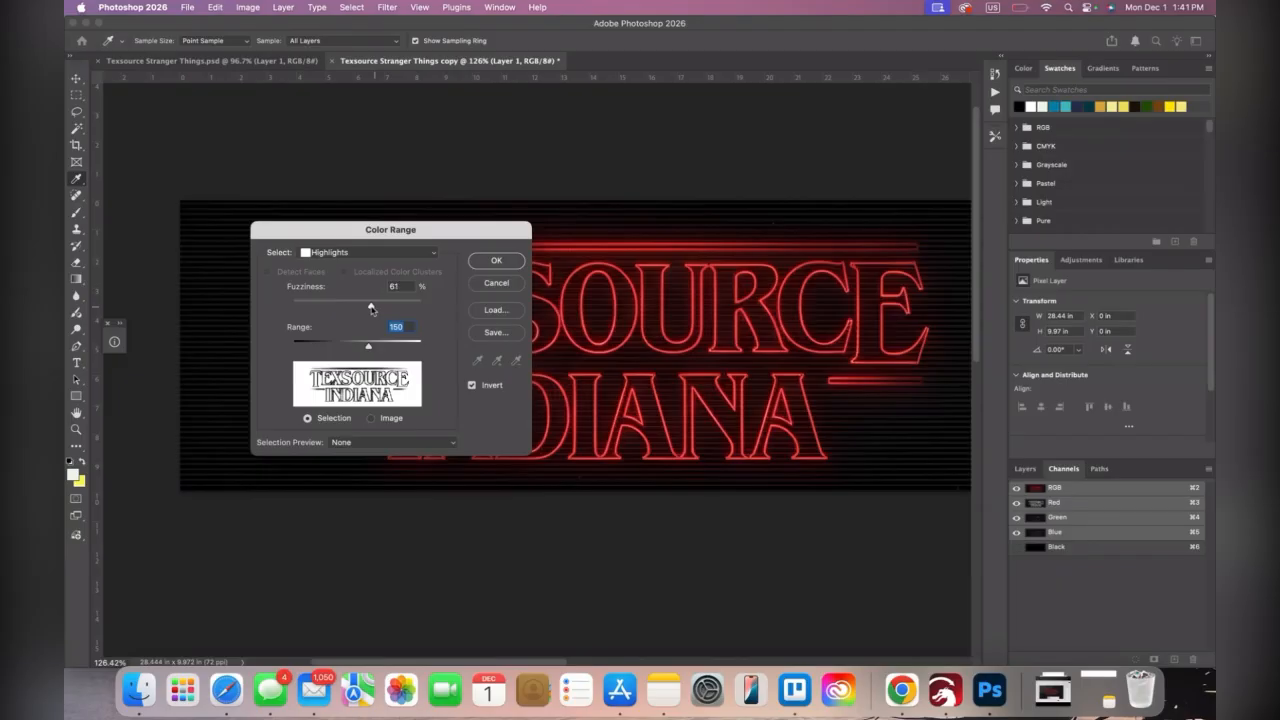
{"action": "left_click", "coordinate": [484, 263]}
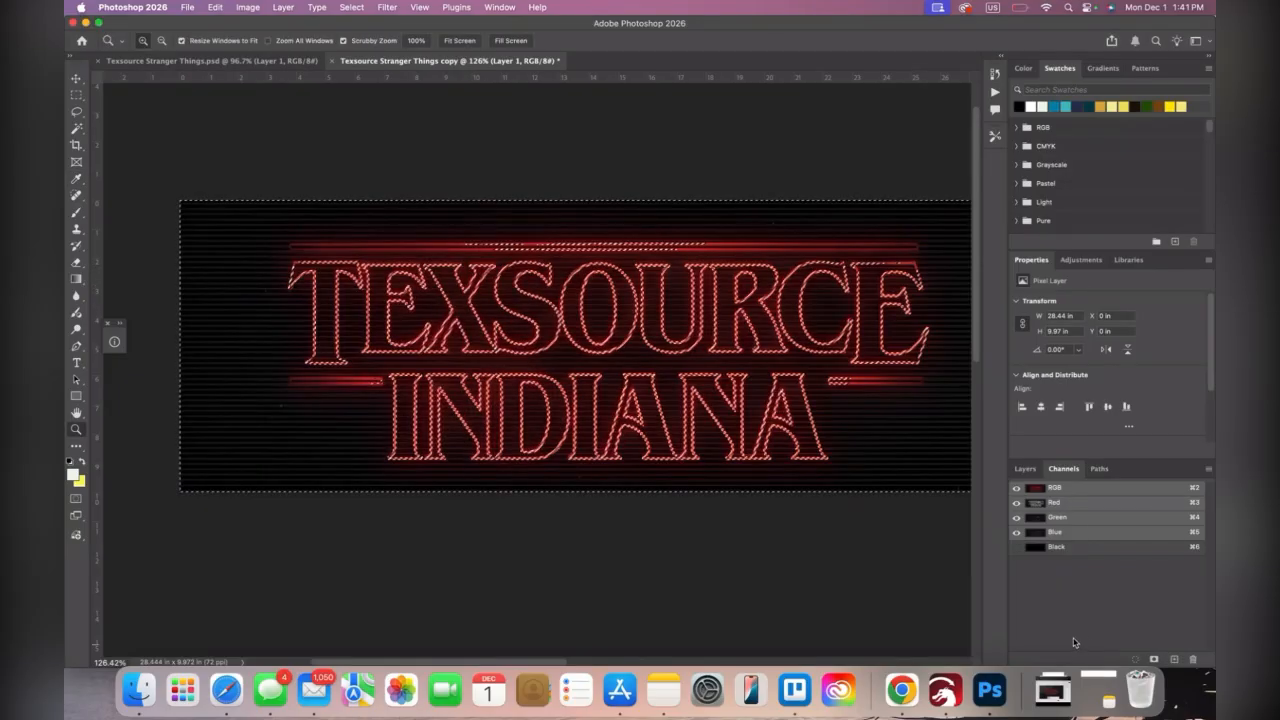
Save the selection as a white (ffffff) spot color channel named Underbase with 85% solidity and preview it together with the Black channel
{"action": "left_click", "coordinate": [1154, 660]}
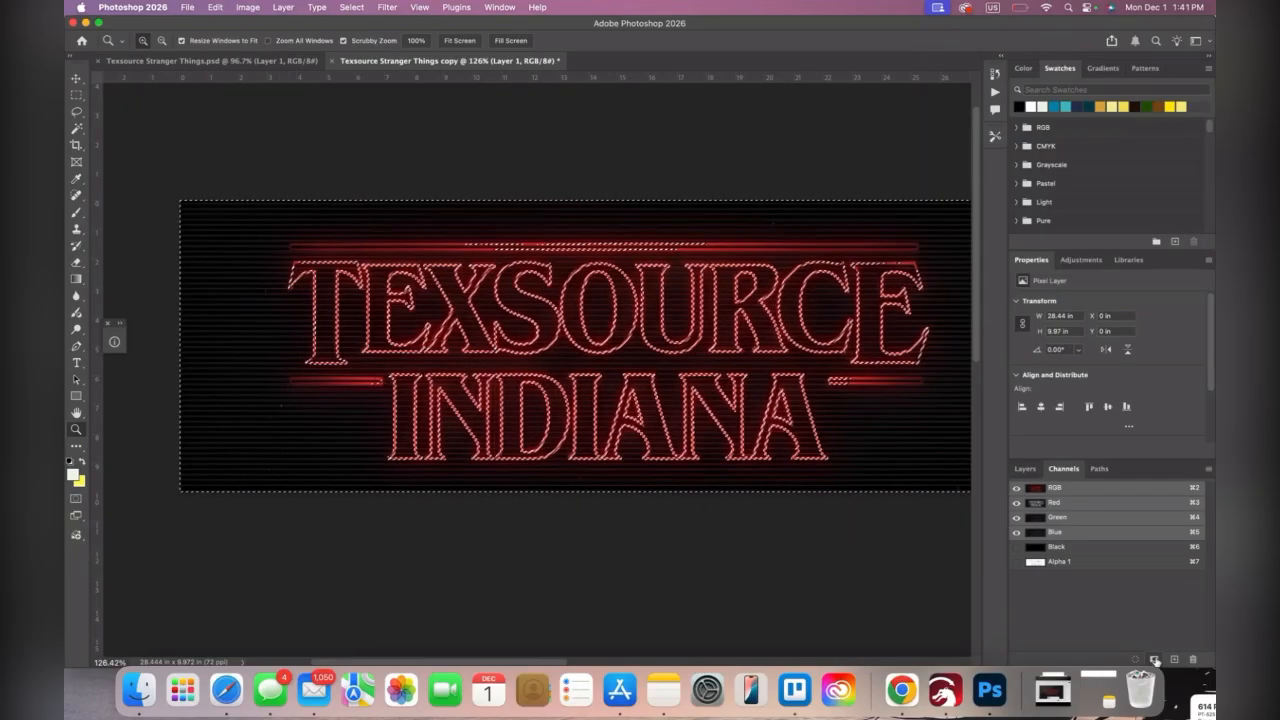
{"action": "left_click", "coordinate": [1135, 563]}
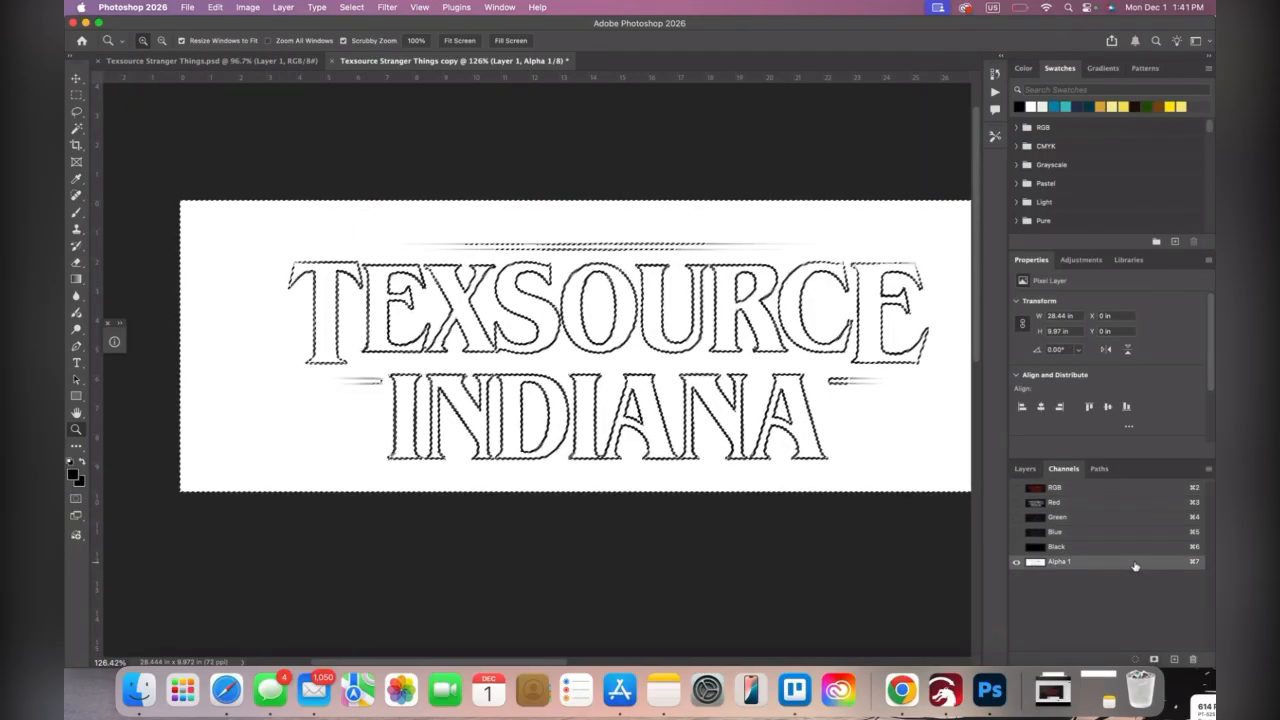
{"action": "double_click", "coordinate": [1135, 563]}
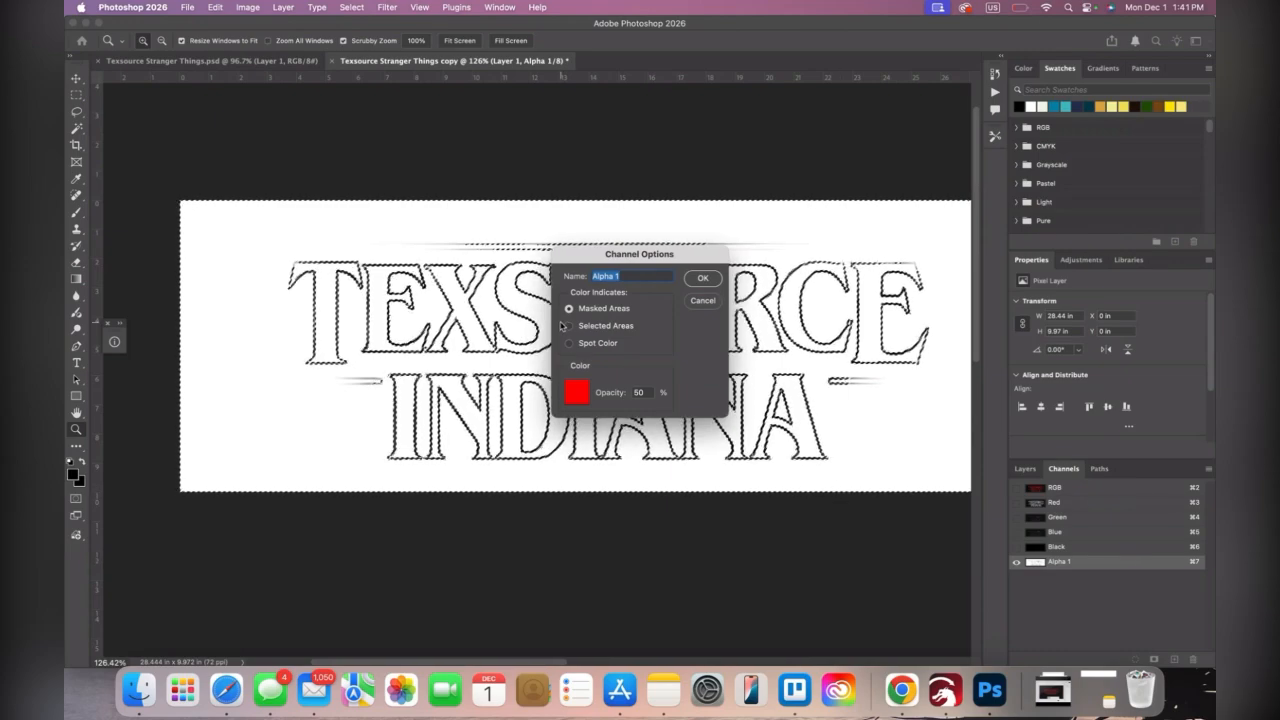
{"action": "left_click", "coordinate": [583, 399]}
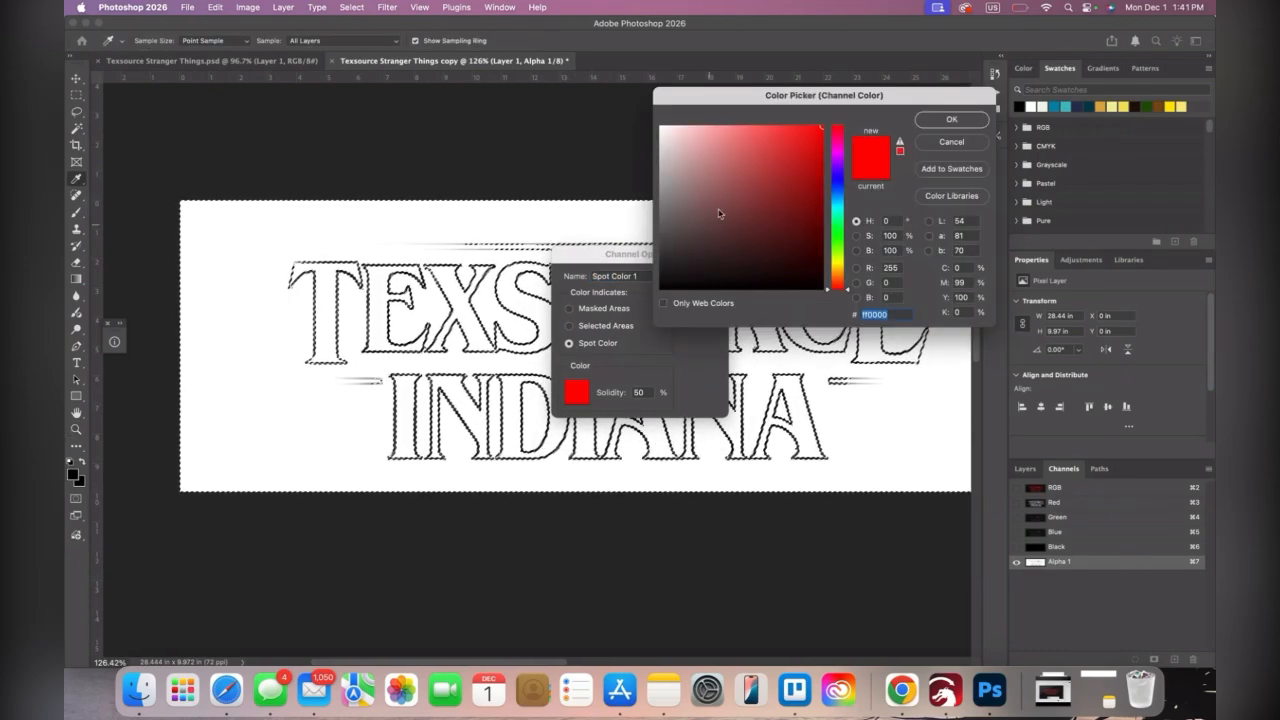
{"action": "left_click_drag", "start_coordinate": [682, 134], "coordinate": [646, 97]}
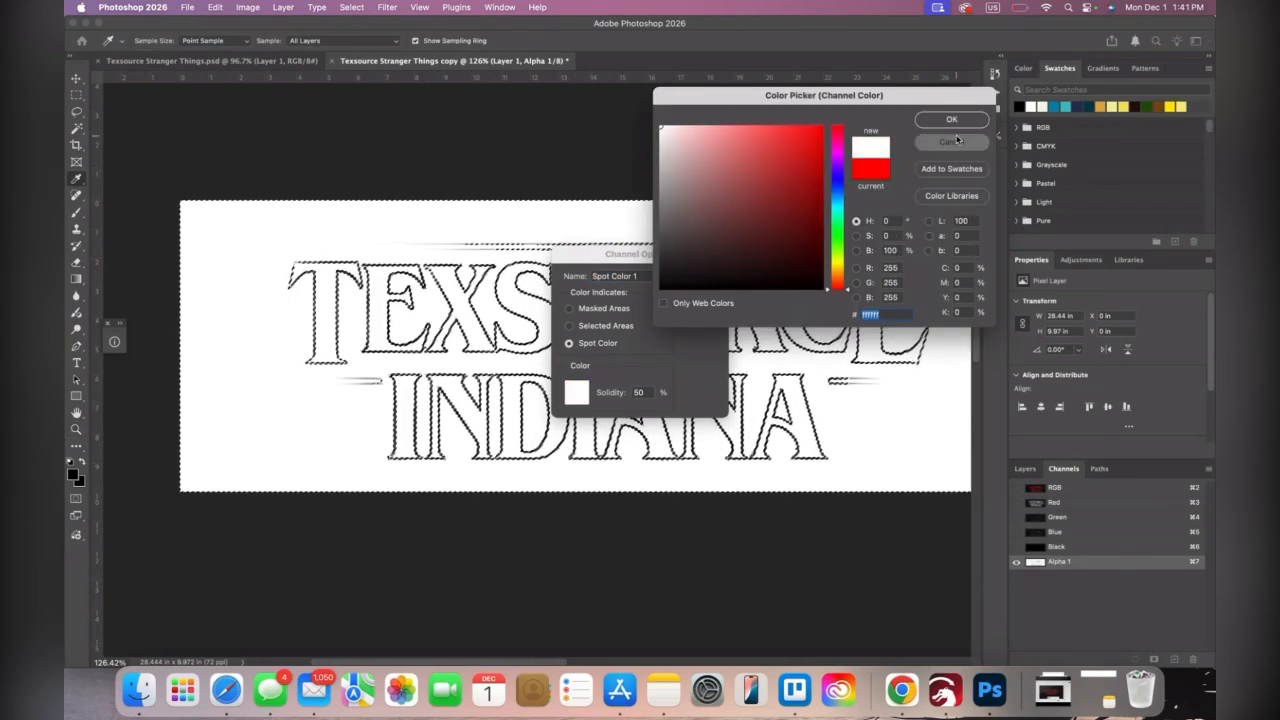
{"action": "left_click", "coordinate": [951, 141]}
{"action": "left_click", "coordinate": [581, 400]}
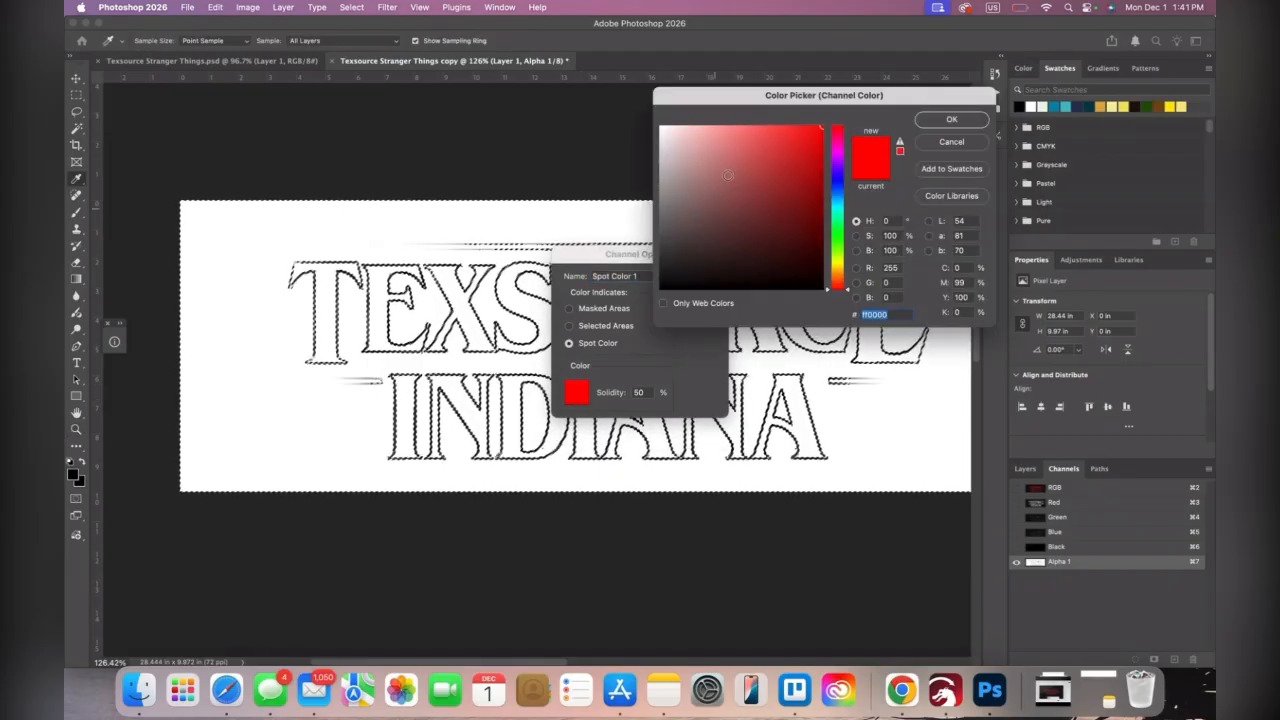
{"action": "left_click_drag", "start_coordinate": [724, 156], "coordinate": [645, 98]}
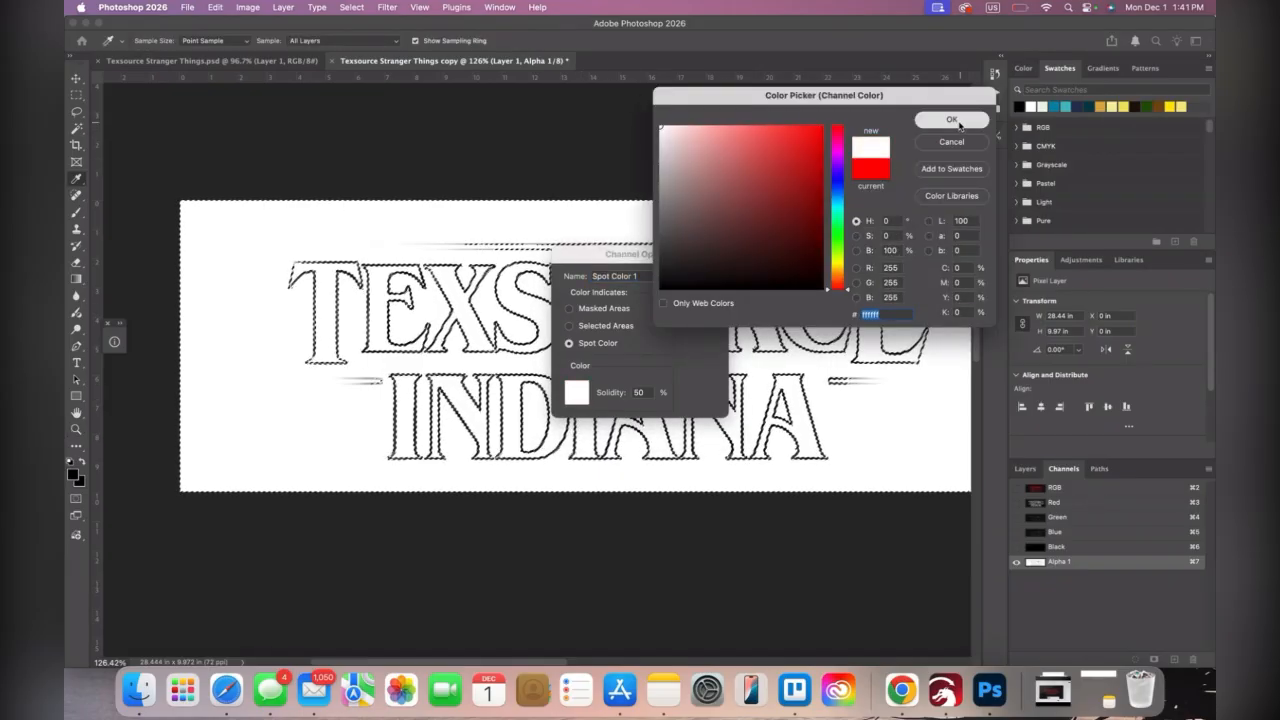
{"action": "left_click", "coordinate": [953, 120]}
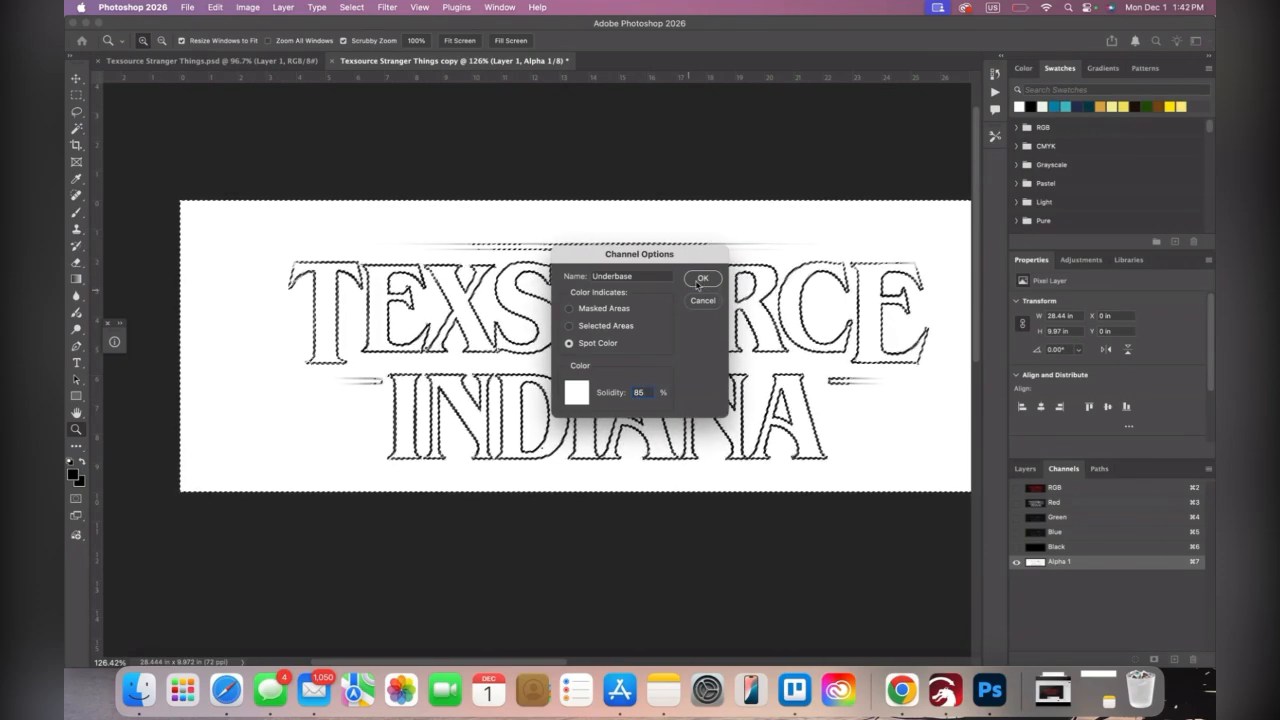
{"action": "left_click", "coordinate": [701, 279]}
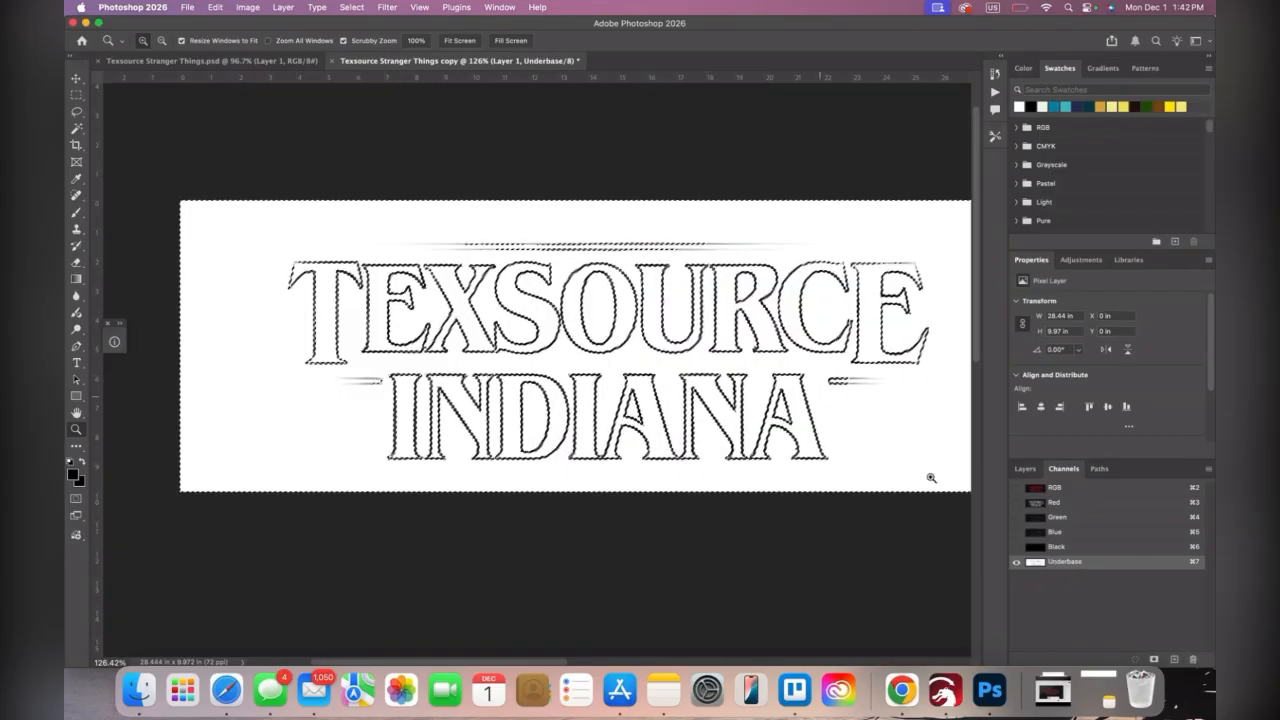
{"action": "left_click", "coordinate": [1017, 548]}
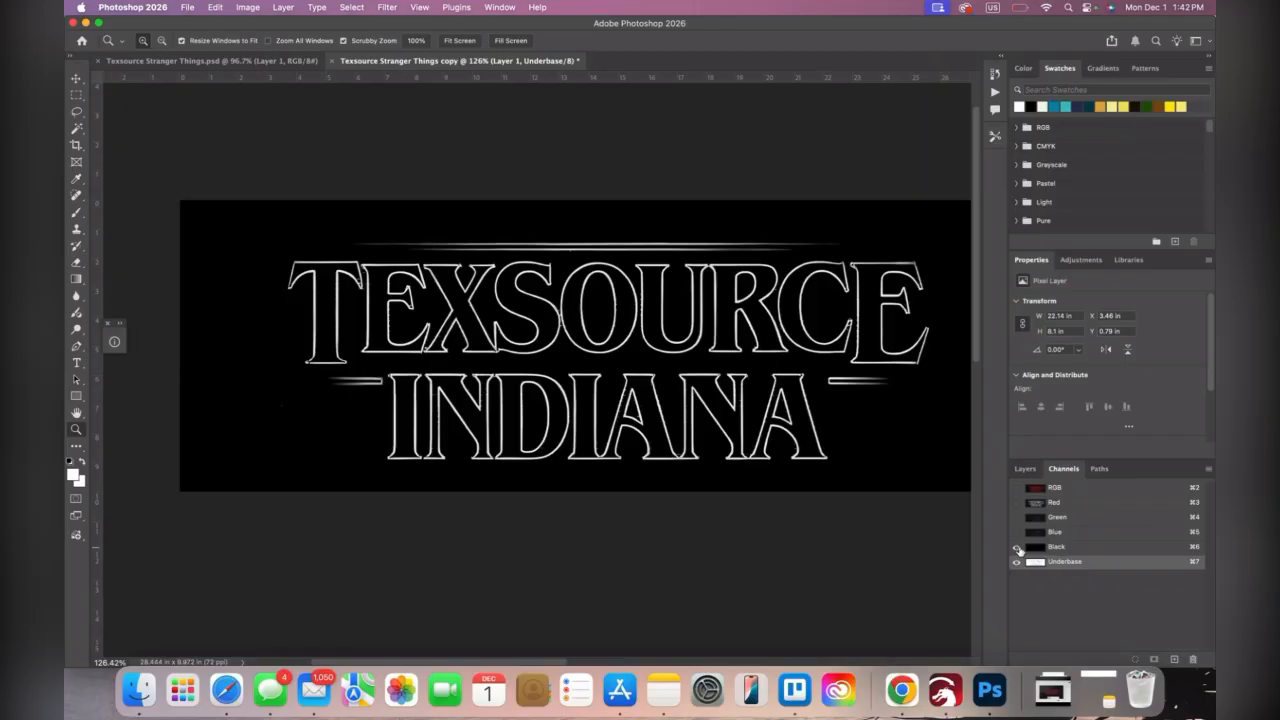
Make an inverted Color Range selection of the Reds in the RGB composite
{"action": "left_click", "coordinate": [1084, 490]}
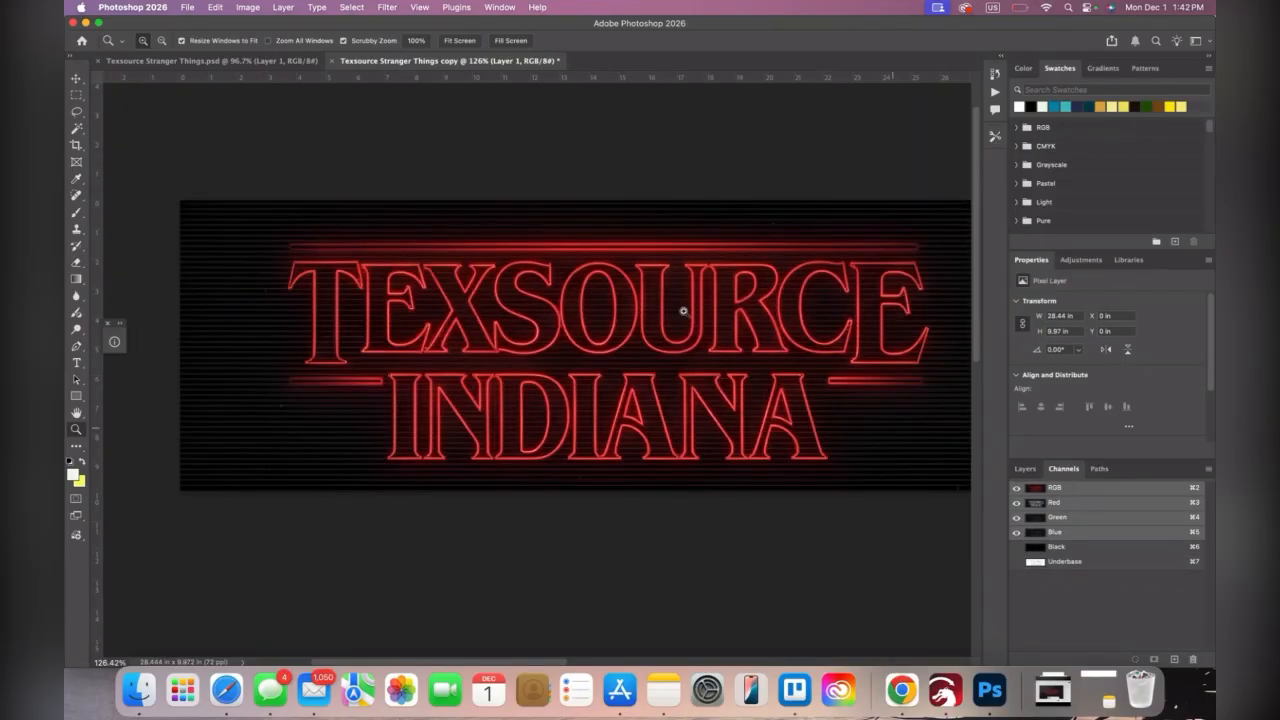
{"action": "left_click", "coordinate": [352, 7]}
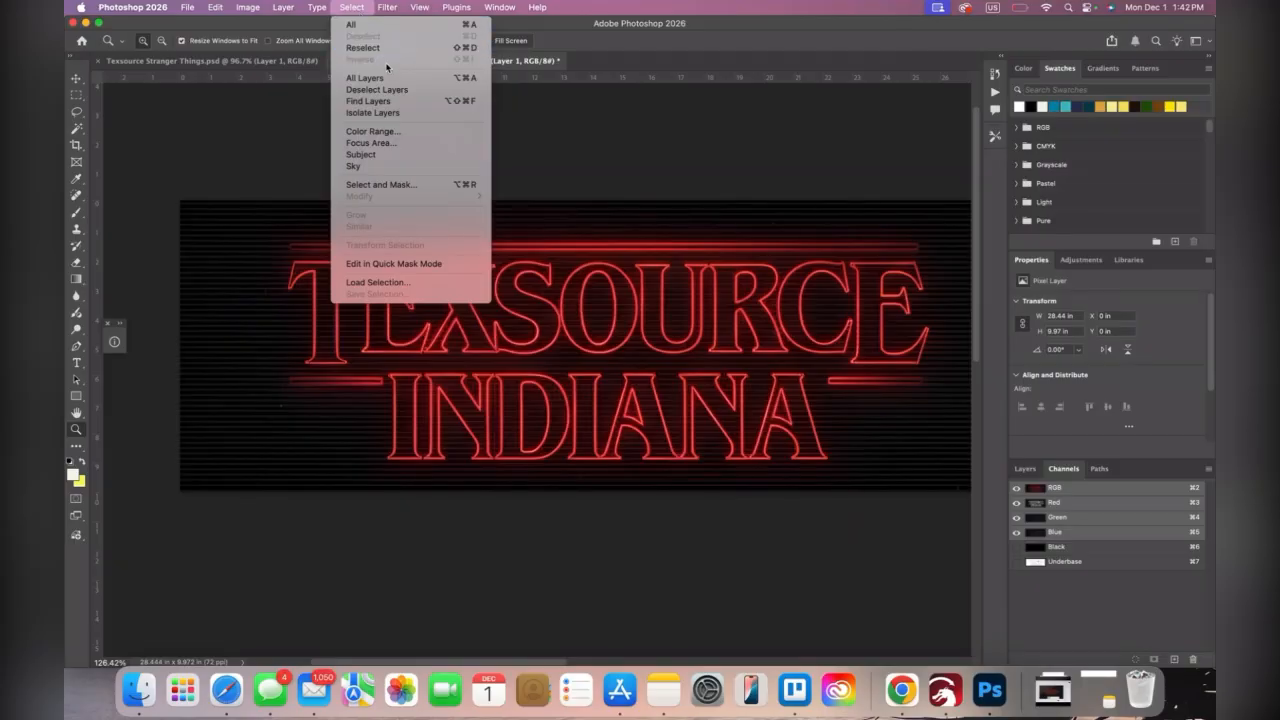
{"action": "left_click", "coordinate": [393, 138]}
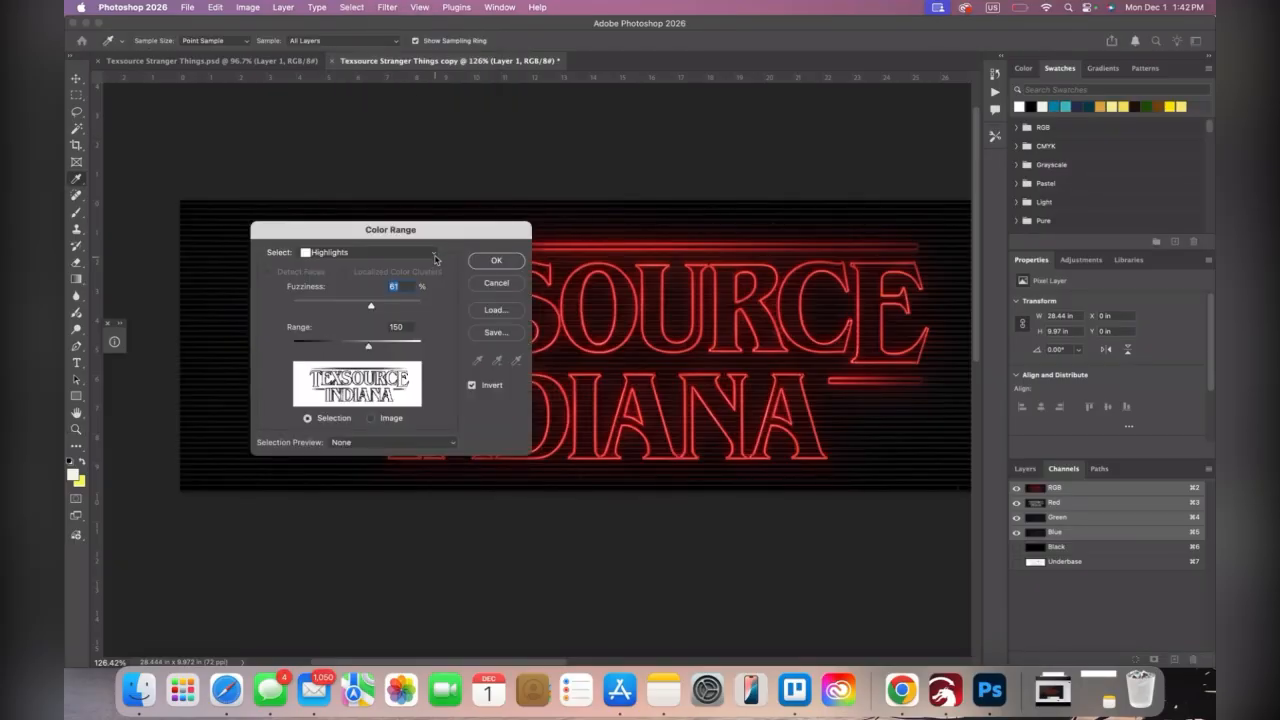
{"action": "left_click", "coordinate": [434, 257]}
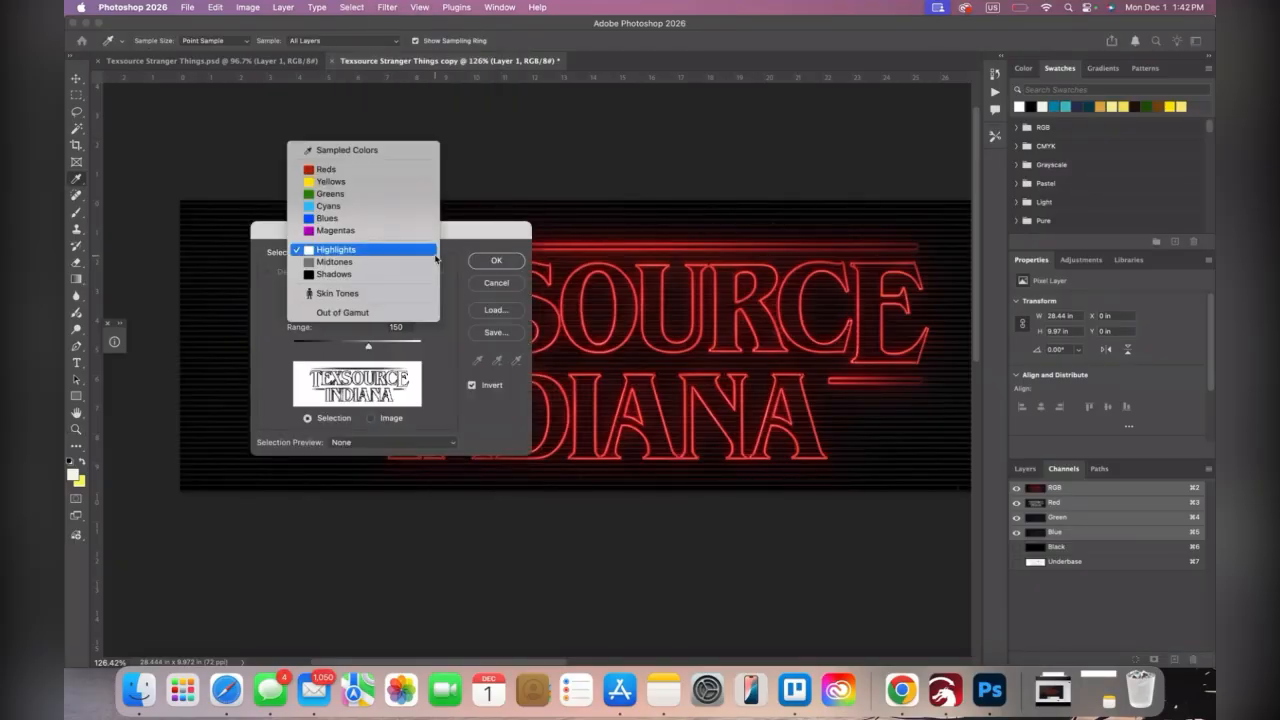
{"action": "left_click", "coordinate": [412, 170]}
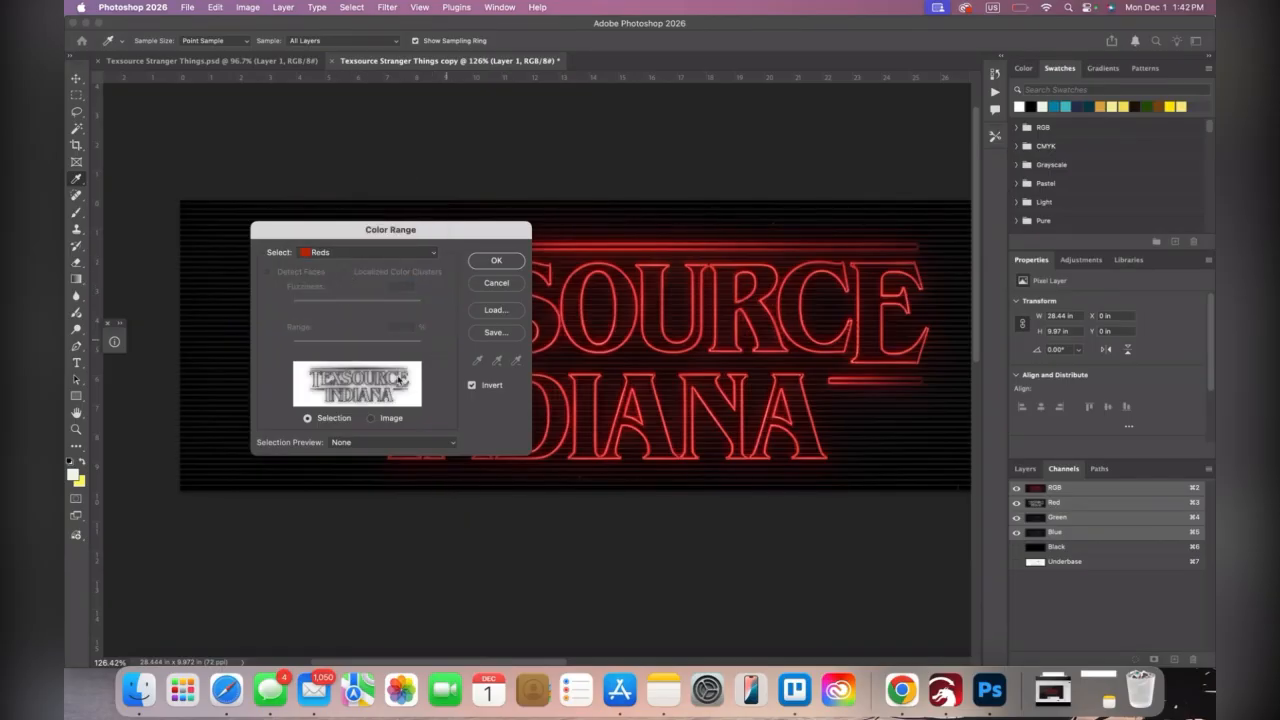
{"action": "left_click", "coordinate": [495, 262]}
{"action": "key", "text": "z"}
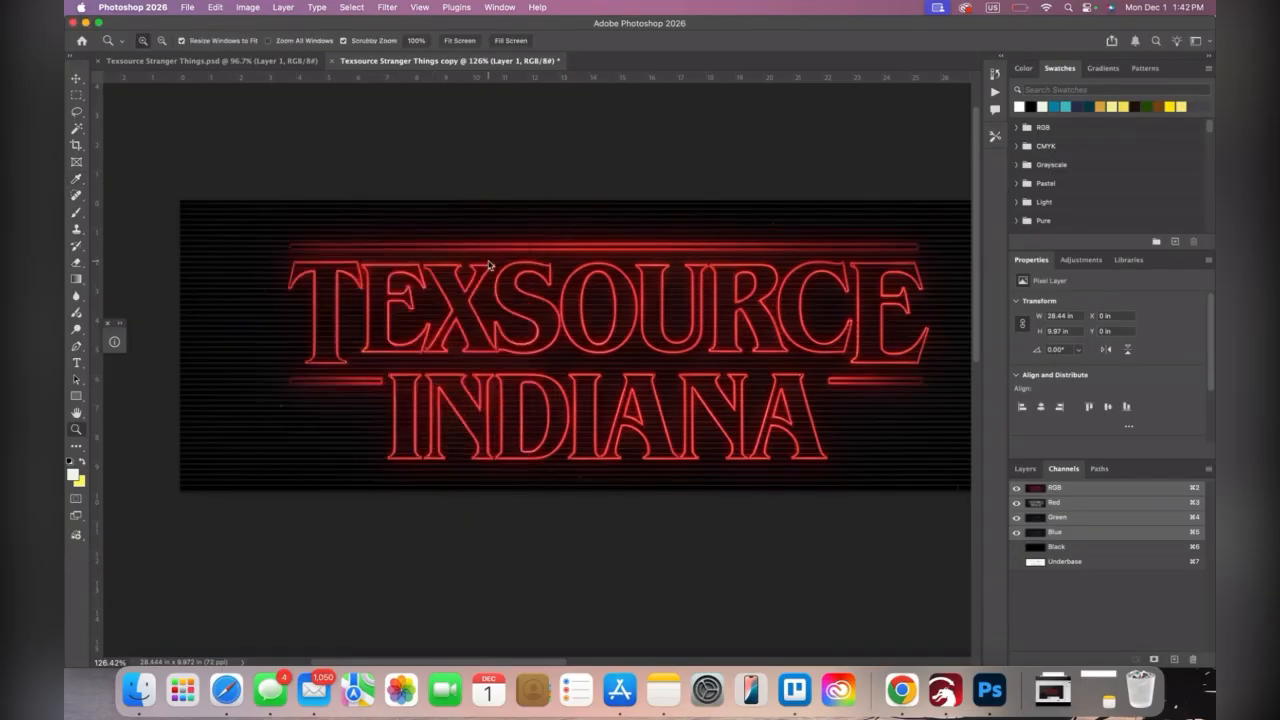
Save the selection as a new channel, deselect, and make the channel a spot color named Red with 15% solidity
{"action": "left_click", "coordinate": [1154, 660]}
{"action": "left_click", "coordinate": [1121, 578]}
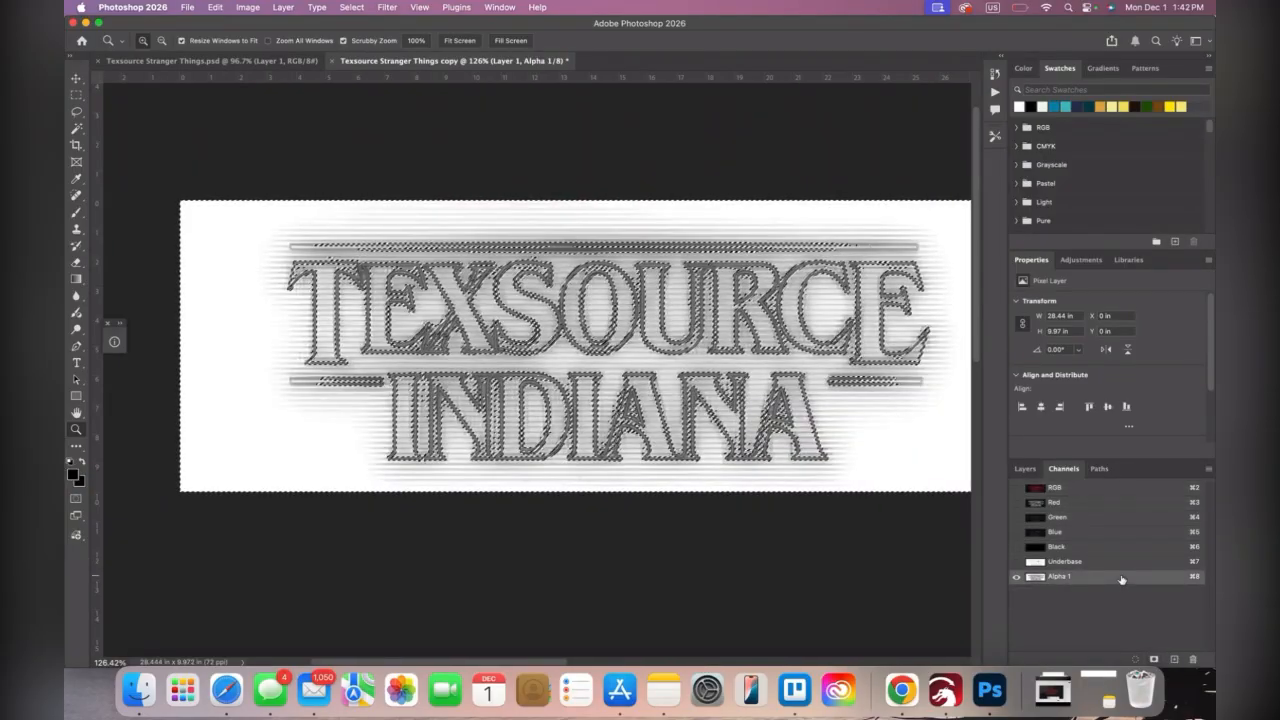
{"action": "key", "text": "super+d"}
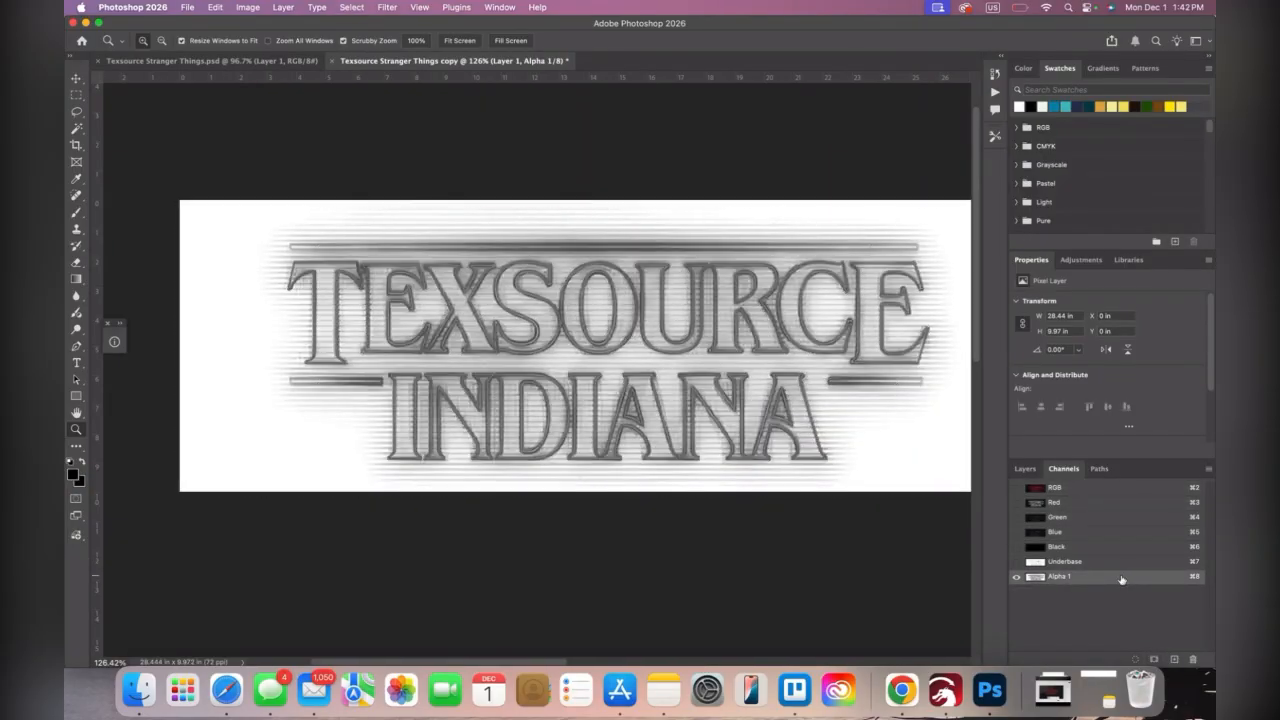
{"action": "double_click", "coordinate": [1121, 578]}
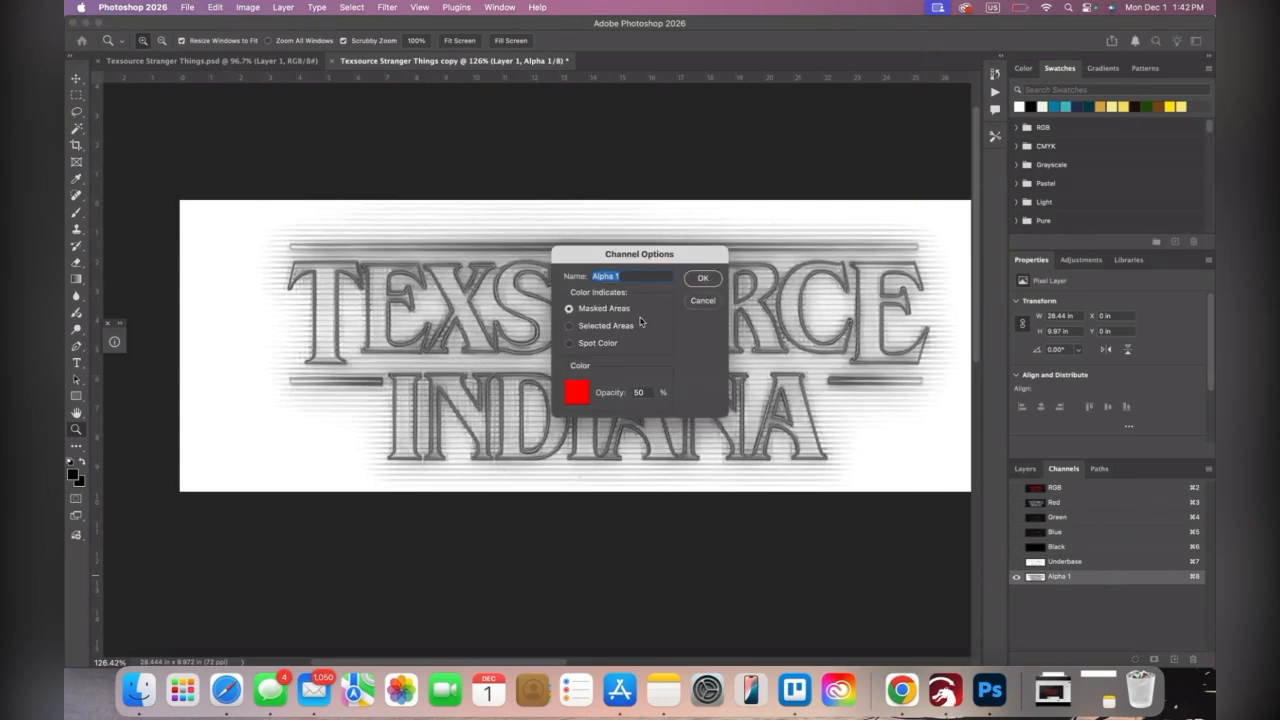
{"action": "type", "text": "Red"}
{"action": "left_click", "coordinate": [601, 346]}
{"action": "double_click", "coordinate": [643, 393]}
{"action": "type", "text": "15"}
{"action": "left_click", "coordinate": [704, 279]}
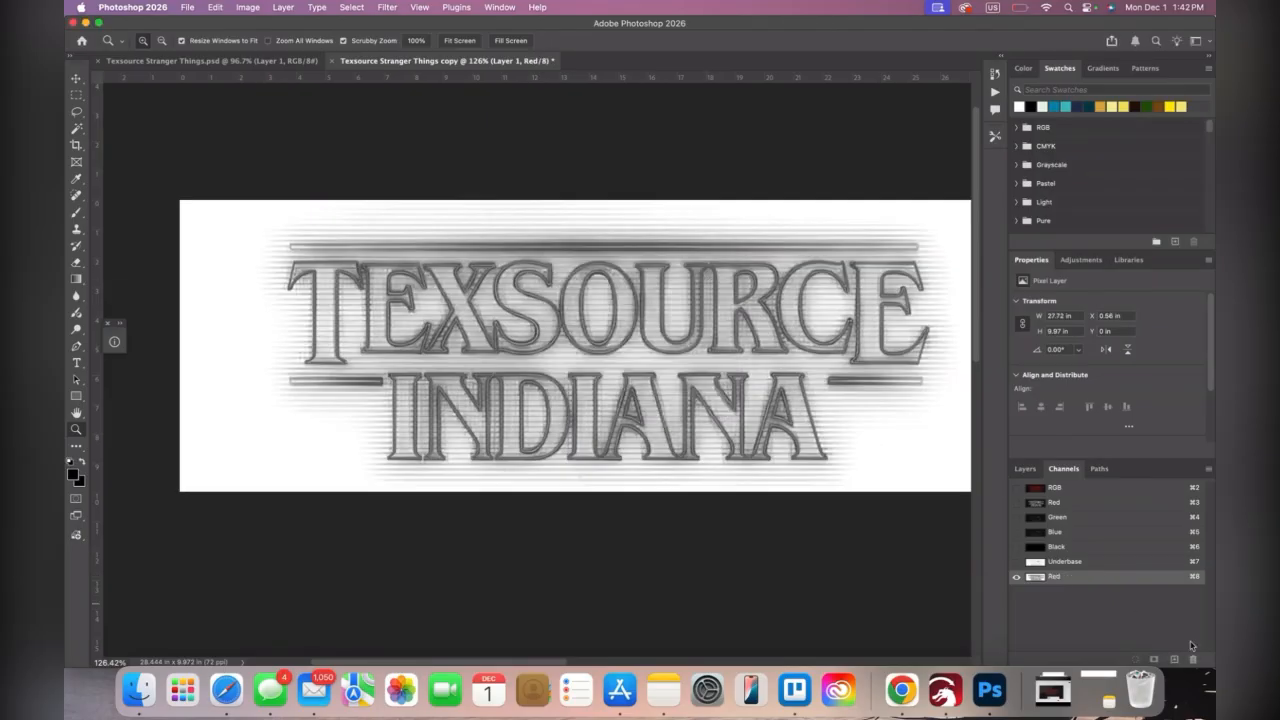
Show the Black and Underbase channels together with the Red spot channel and inspect the combined artwork up close
{"action": "left_click", "coordinate": [1016, 547]}
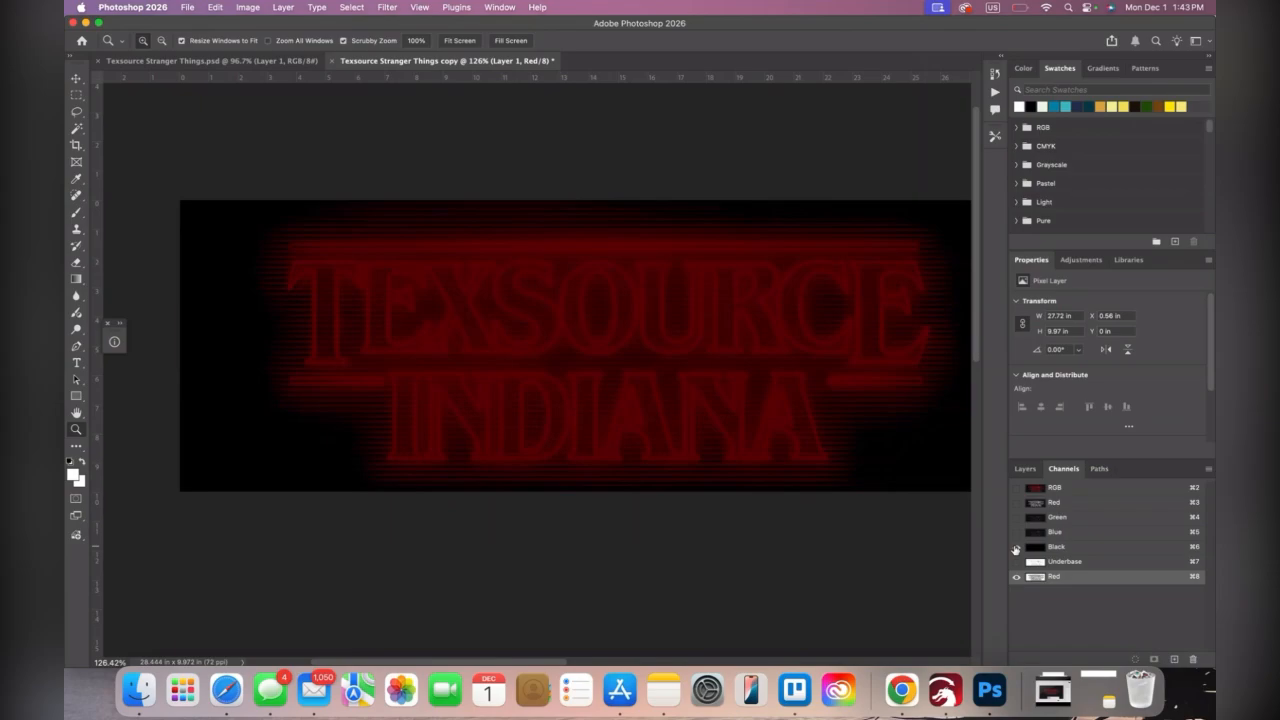
{"action": "left_click", "coordinate": [1016, 547]}
{"action": "left_click", "coordinate": [1016, 562]}
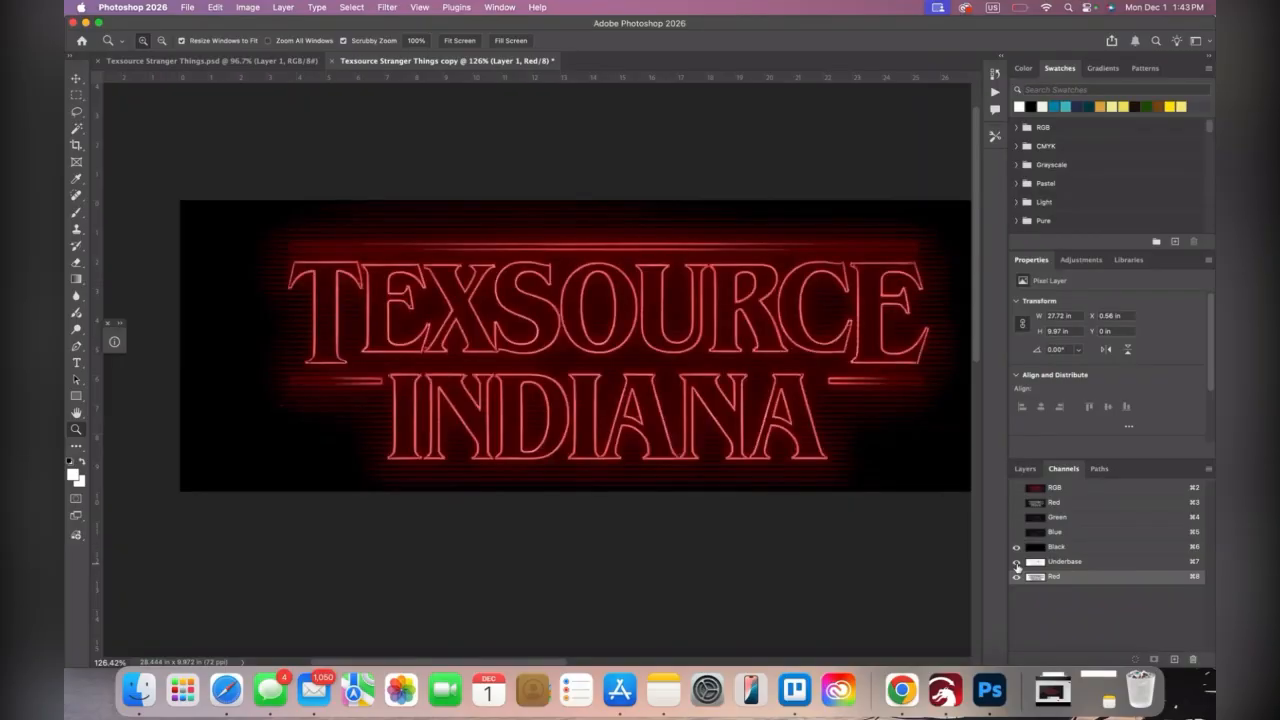
{"action": "left_click", "coordinate": [635, 388]}
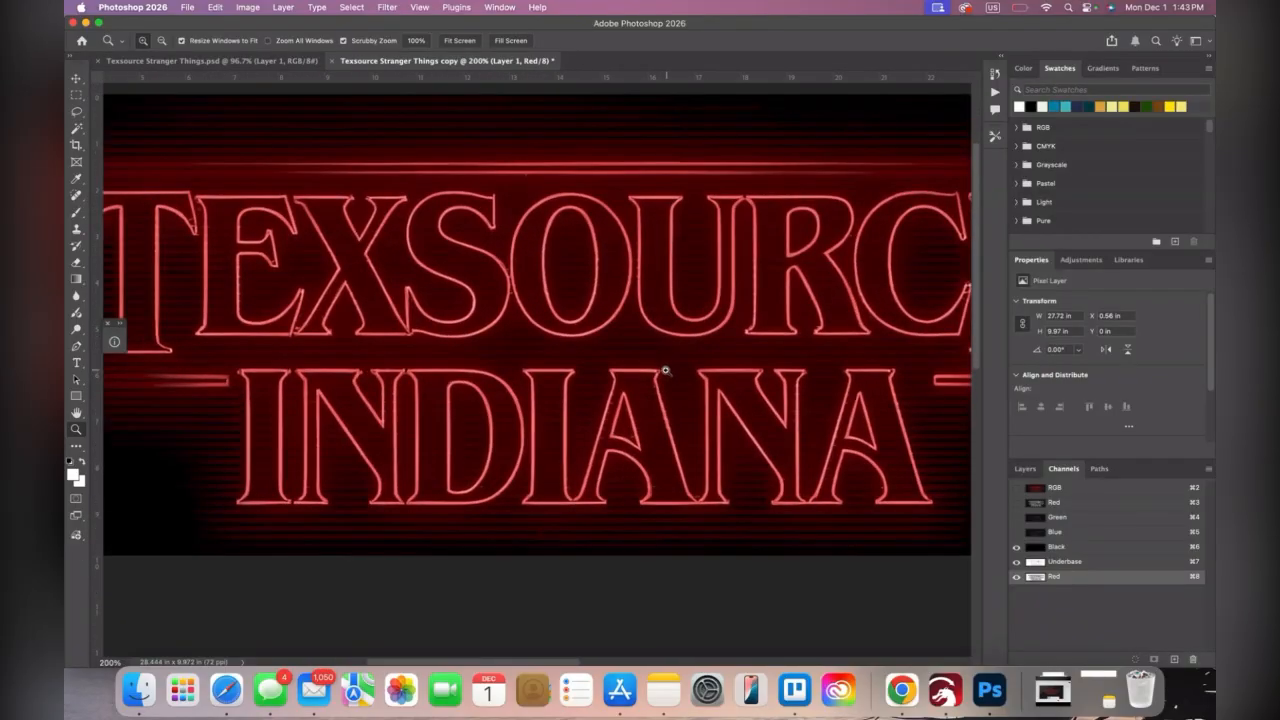
{"action": "mouse_move", "coordinate": [665, 371]}
{"action": "left_mouse_down"}
{"action": "mouse_move", "coordinate": [694, 349]}
{"action": "mouse_move", "coordinate": [663, 369]}
{"action": "mouse_move", "coordinate": [664, 385]}
{"action": "left_mouse_up"}
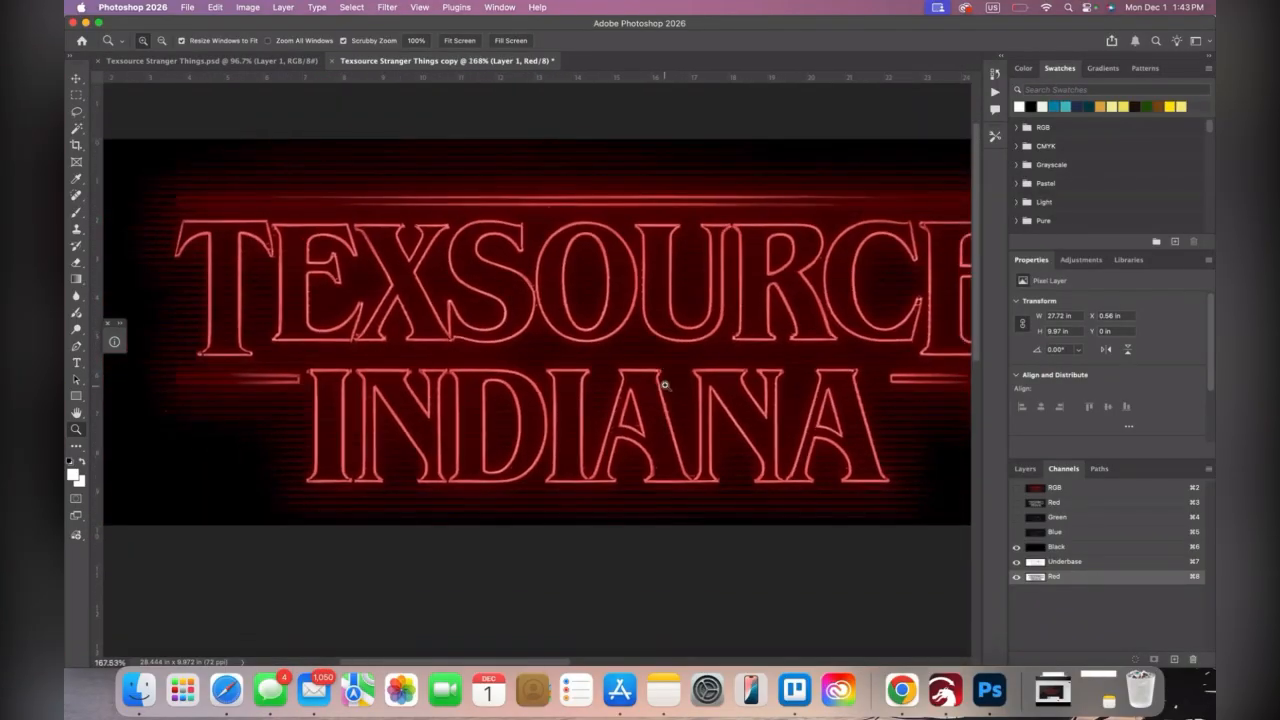
{"action": "scroll", "coordinate": [664, 385], "scroll_direction": "down", "scroll_amount": 3}
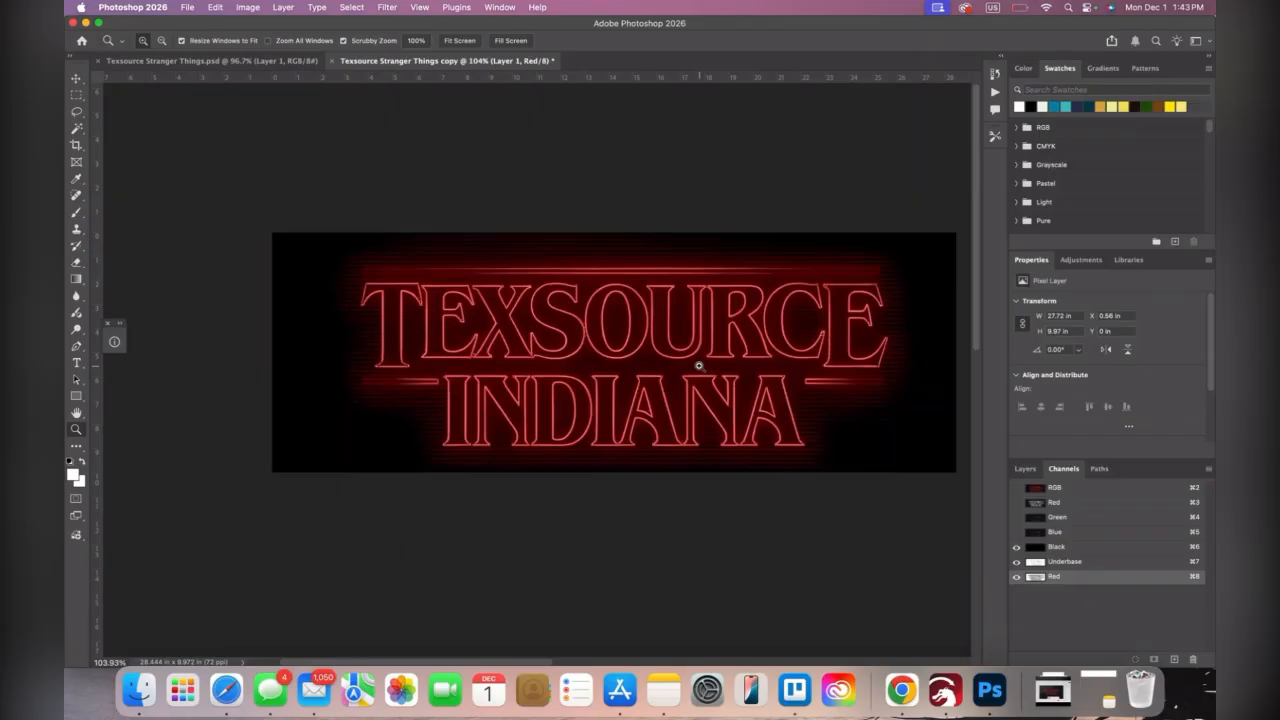
{"action": "scroll", "coordinate": [738, 284], "scroll_direction": "up", "scroll_amount": 2}
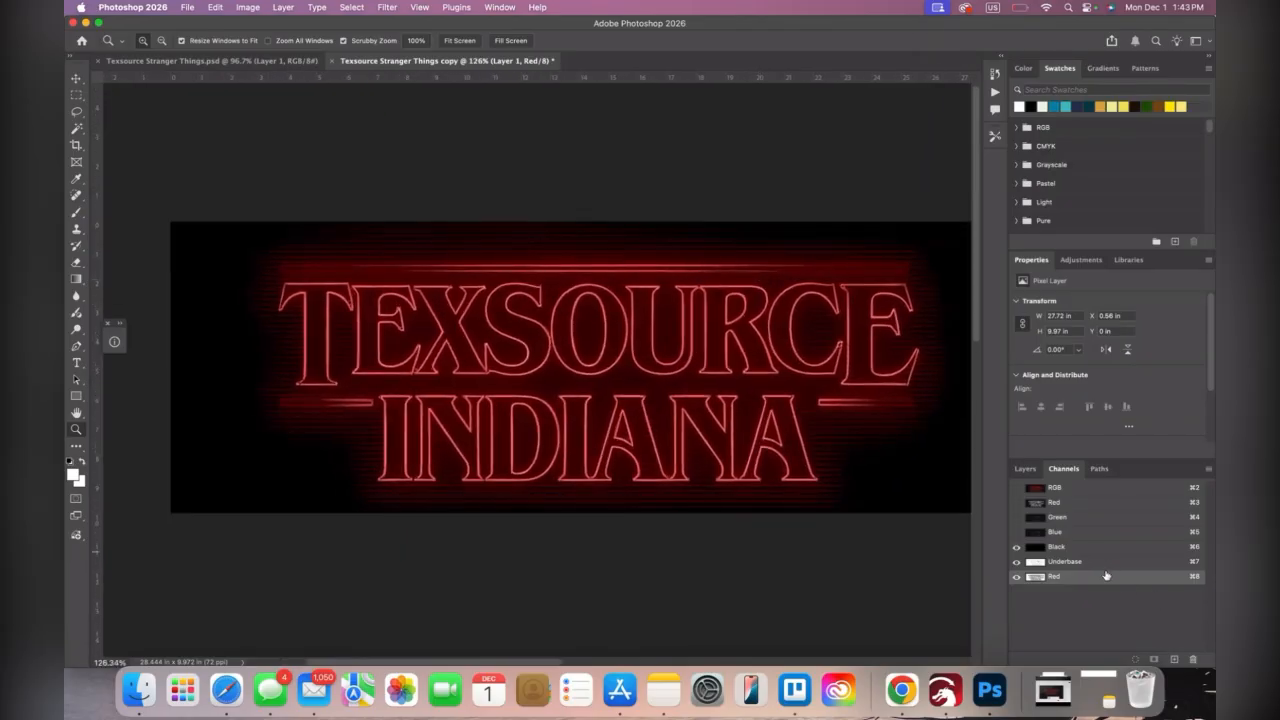
Apply Curves to the Red spot channel, setting the lower endpoint to input 7, output 0 and the upper endpoint to input 83, output 100
{"action": "left_click", "coordinate": [290, 9]}
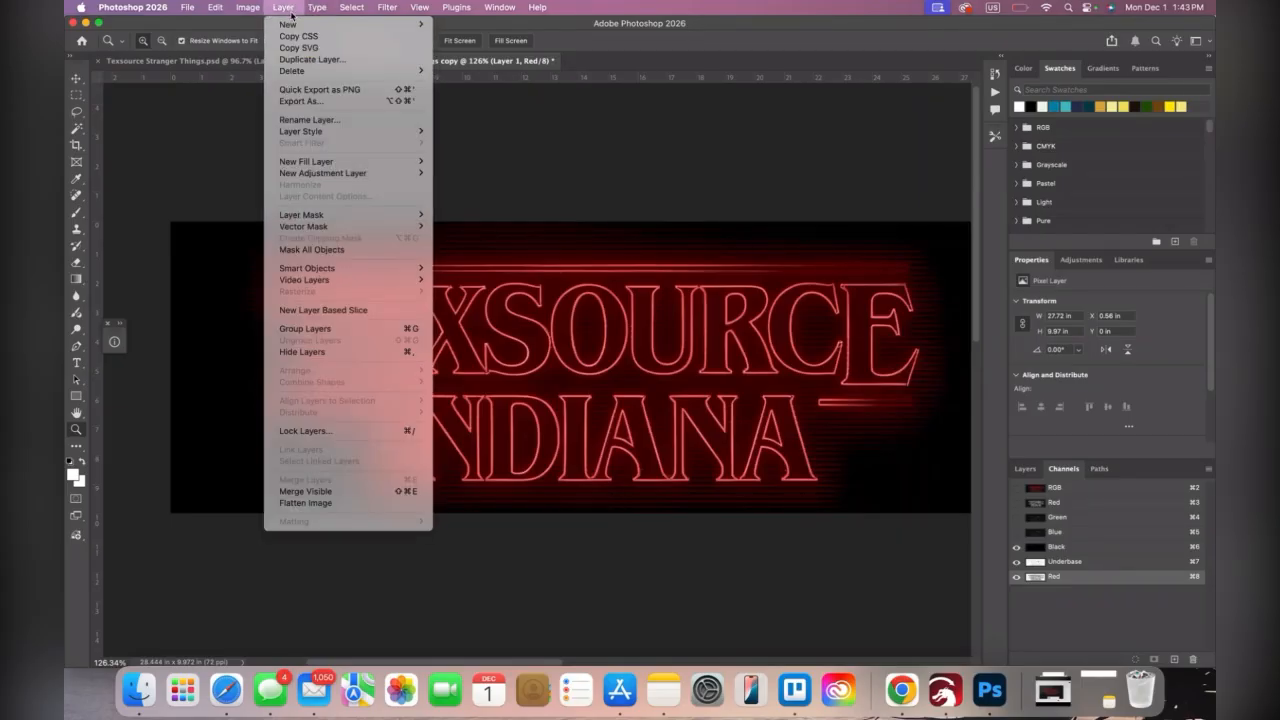
{"action": "mouse_move", "coordinate": [257, 10]}
{"action": "mouse_move", "coordinate": [356, 44]}
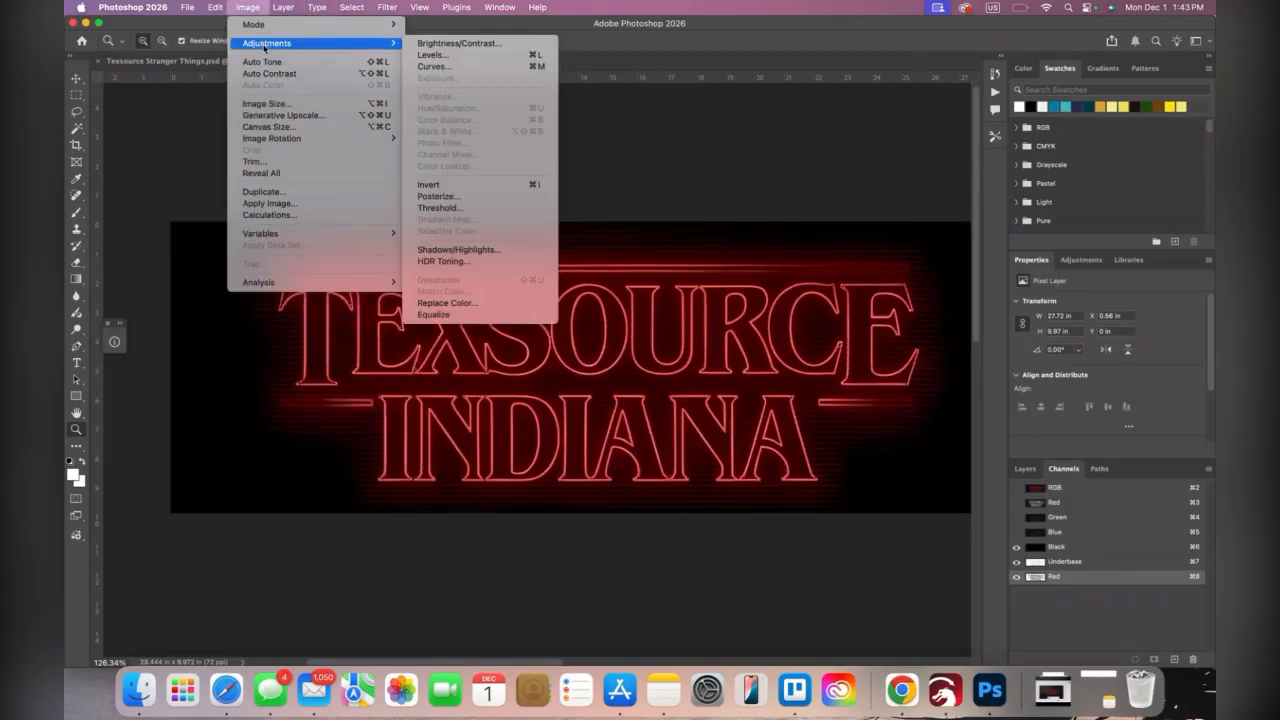
{"action": "left_click", "coordinate": [432, 66]}
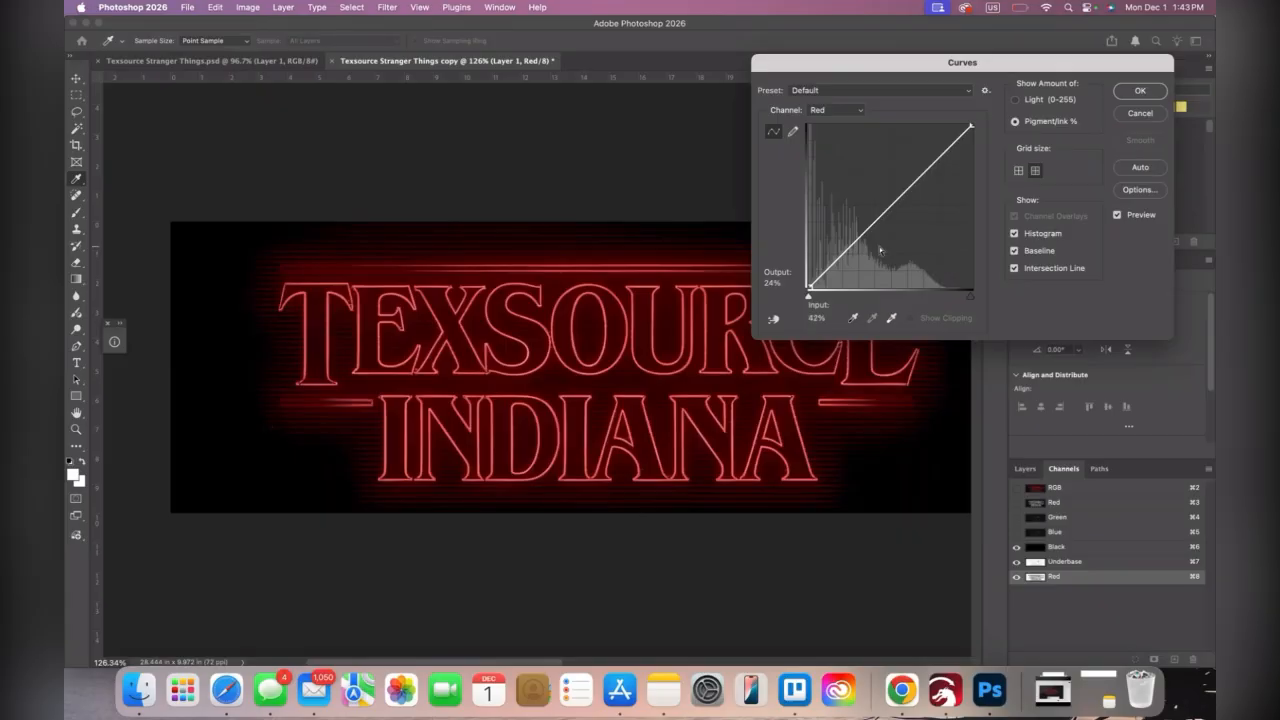
{"action": "key", "text": "Down"}
{"action": "key", "text": "Up"}
{"action": "left_click_drag", "start_coordinate": [809, 298], "coordinate": [819, 299]}
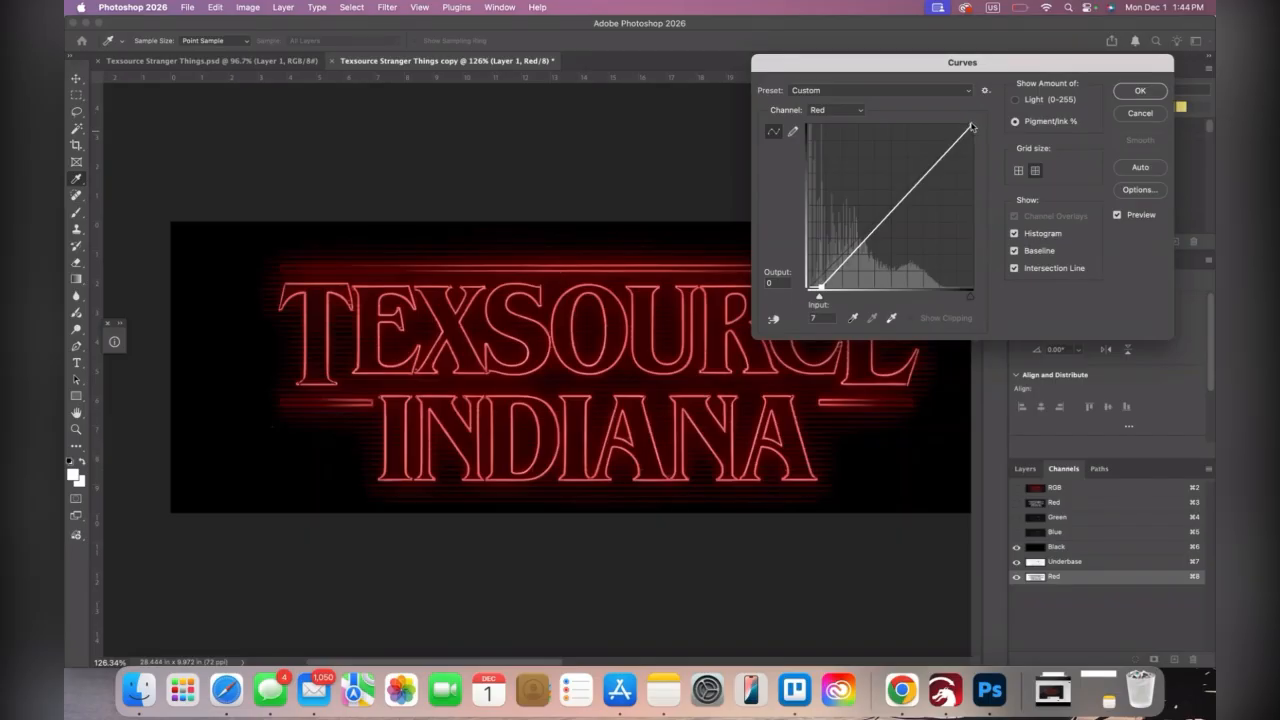
{"action": "left_click_drag", "start_coordinate": [971, 125], "coordinate": [944, 124]}
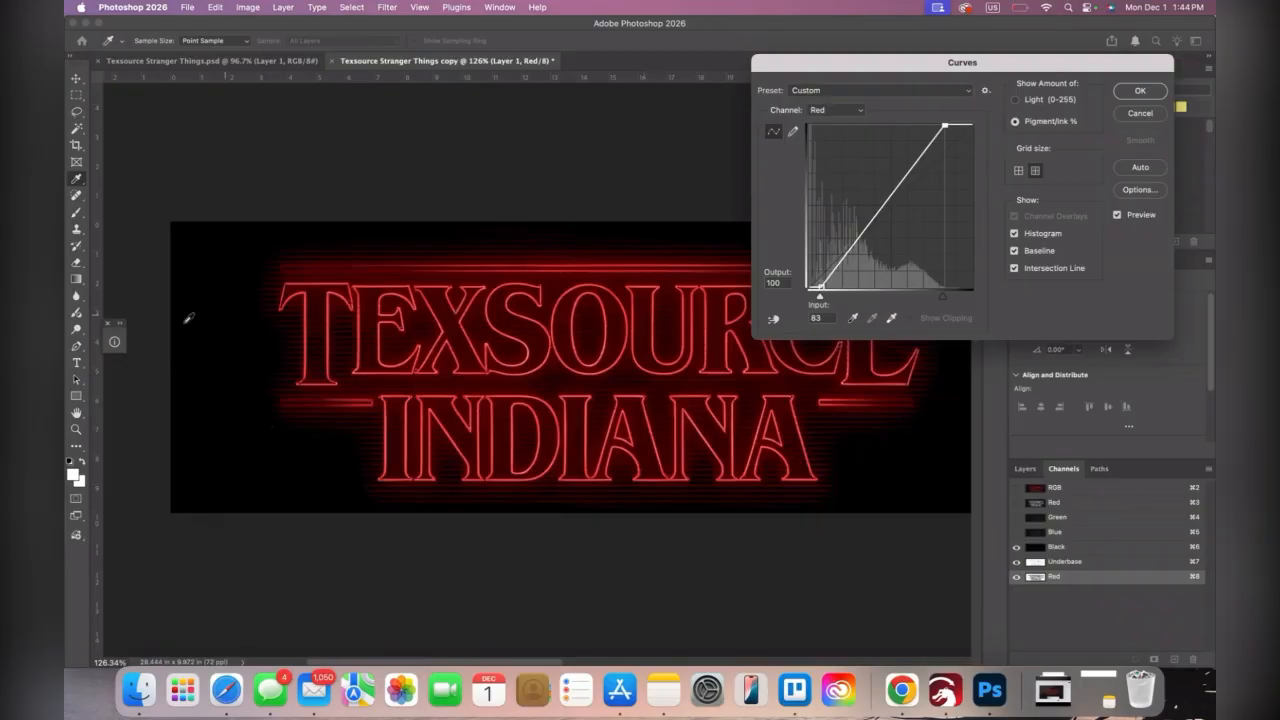
With the Info readout open, add Red channel curve points at input 24, output 17 and input 46, output 57, and apply the curve
{"action": "left_click", "coordinate": [114, 343]}
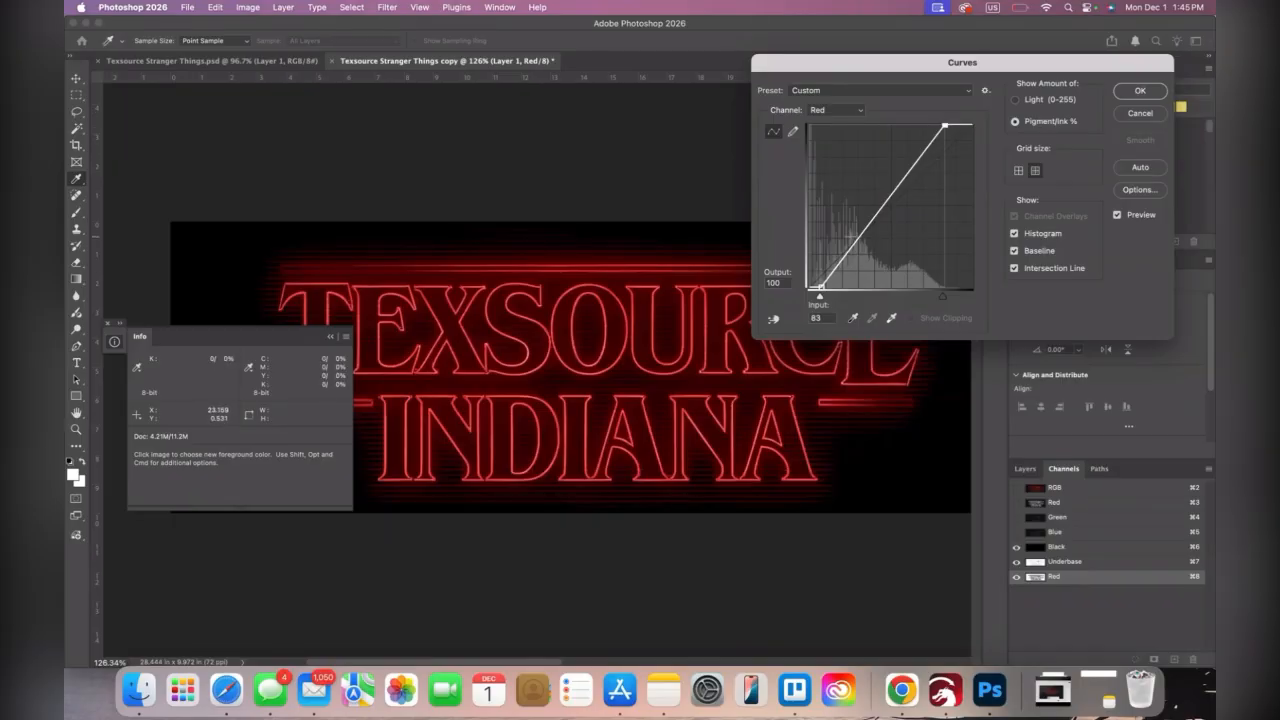
{"action": "left_click", "coordinate": [884, 207]}
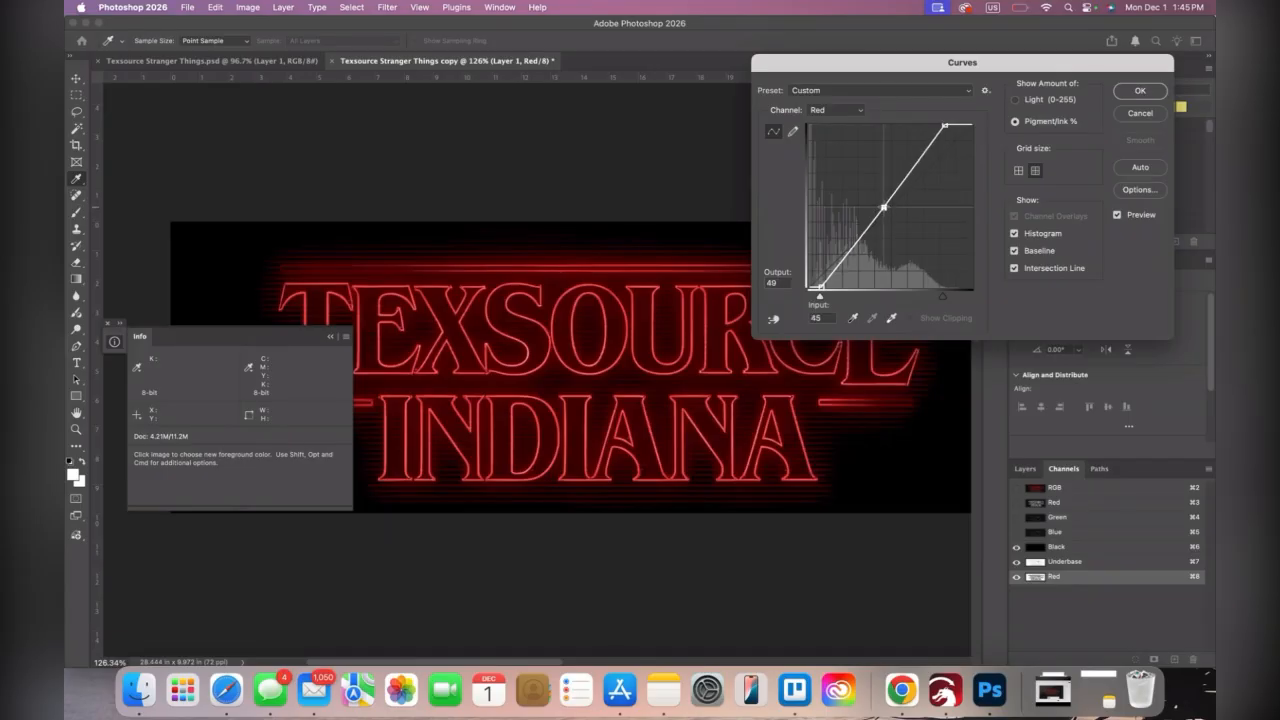
{"action": "left_click_drag", "start_coordinate": [884, 207], "coordinate": [881, 192]}
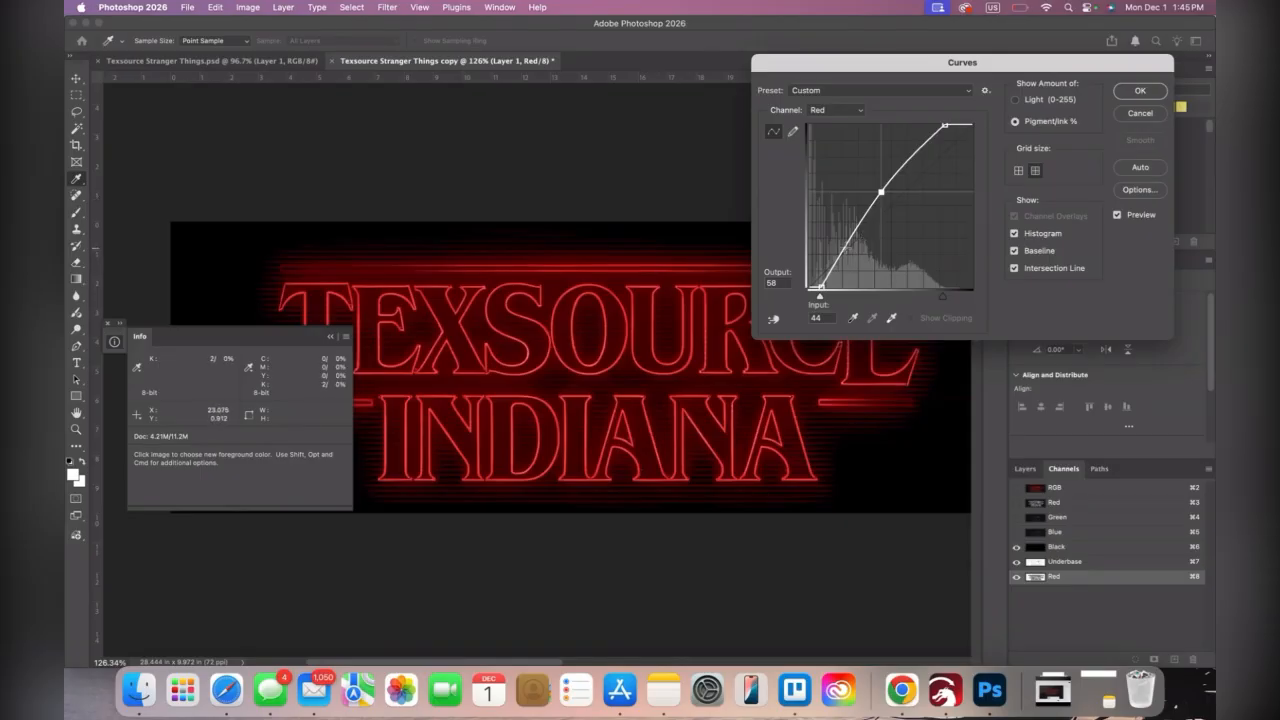
{"action": "left_click_drag", "start_coordinate": [845, 248], "coordinate": [849, 259]}
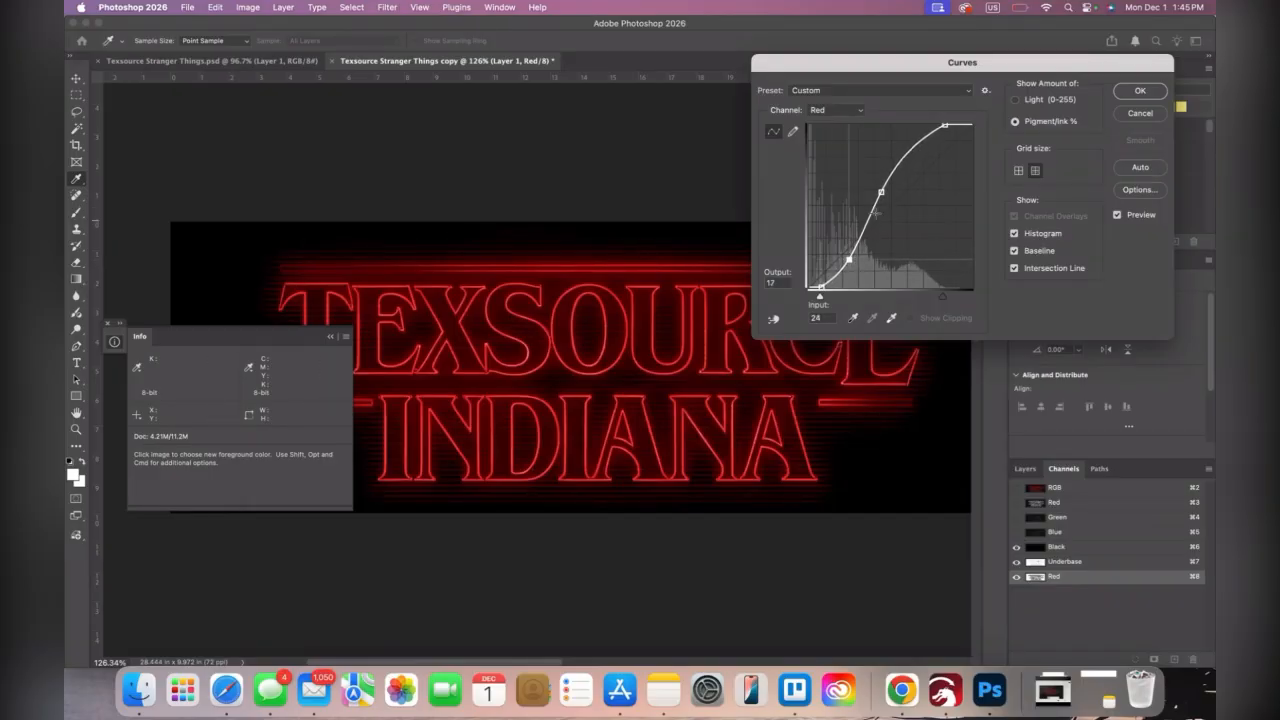
{"action": "left_click_drag", "start_coordinate": [880, 191], "coordinate": [885, 195]}
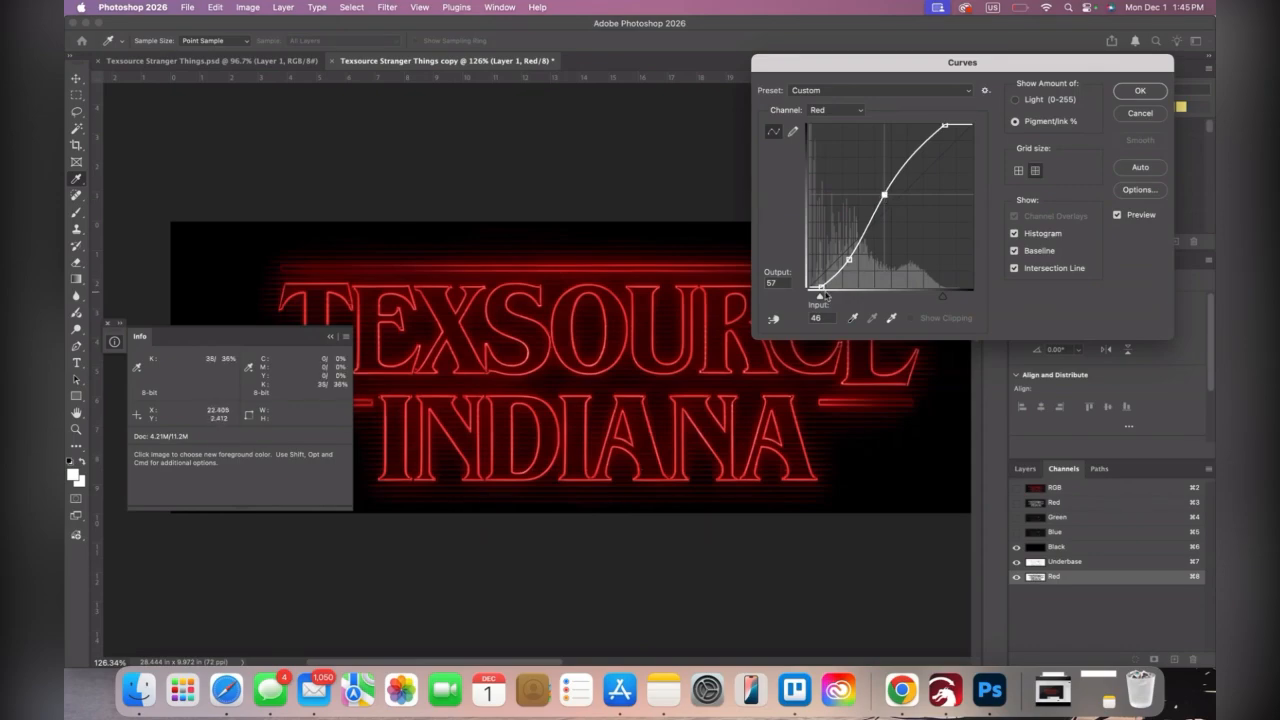
{"action": "left_click", "coordinate": [821, 289]}
{"action": "left_click", "coordinate": [1137, 91]}
Examine the lettering outlines, glow and scan lines at several zoom levels with the ink readout, checking the Underbase and Red channels
{"action": "key", "text": "z"}
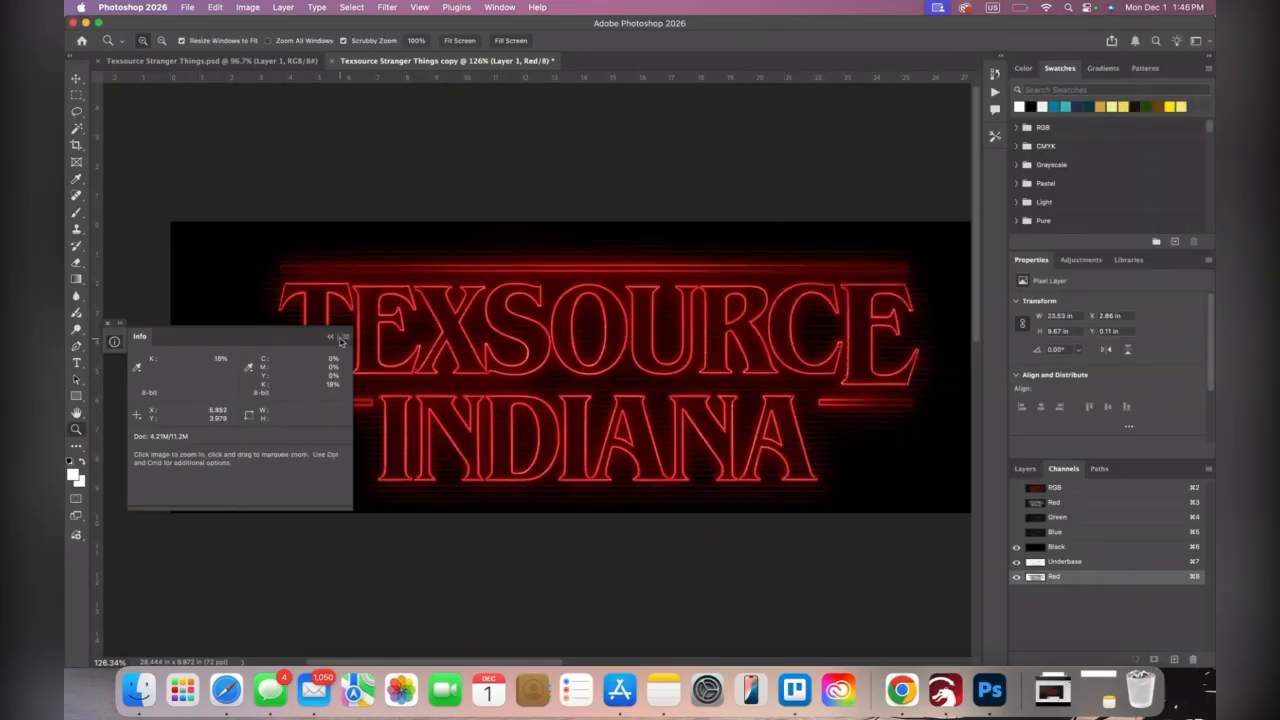
{"action": "left_click_drag", "start_coordinate": [359, 304], "coordinate": [423, 271]}
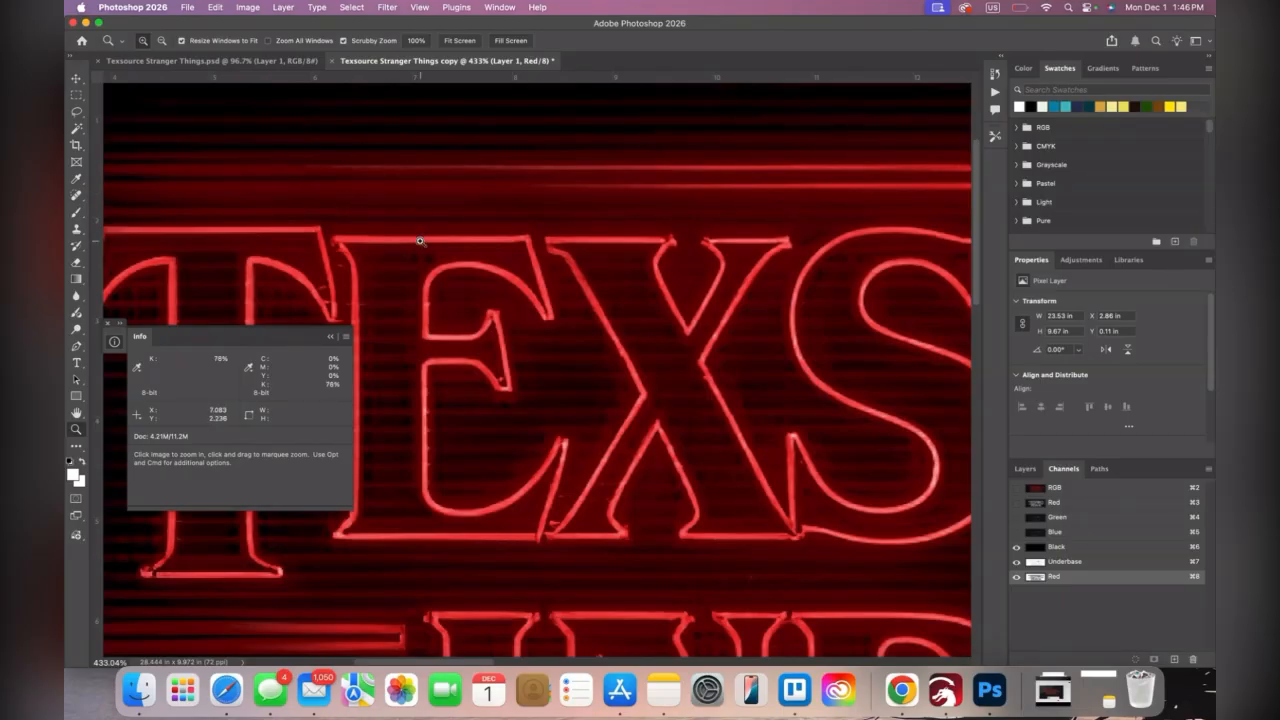
{"action": "scroll", "coordinate": [451, 249], "scroll_direction": "down", "scroll_amount": 5}
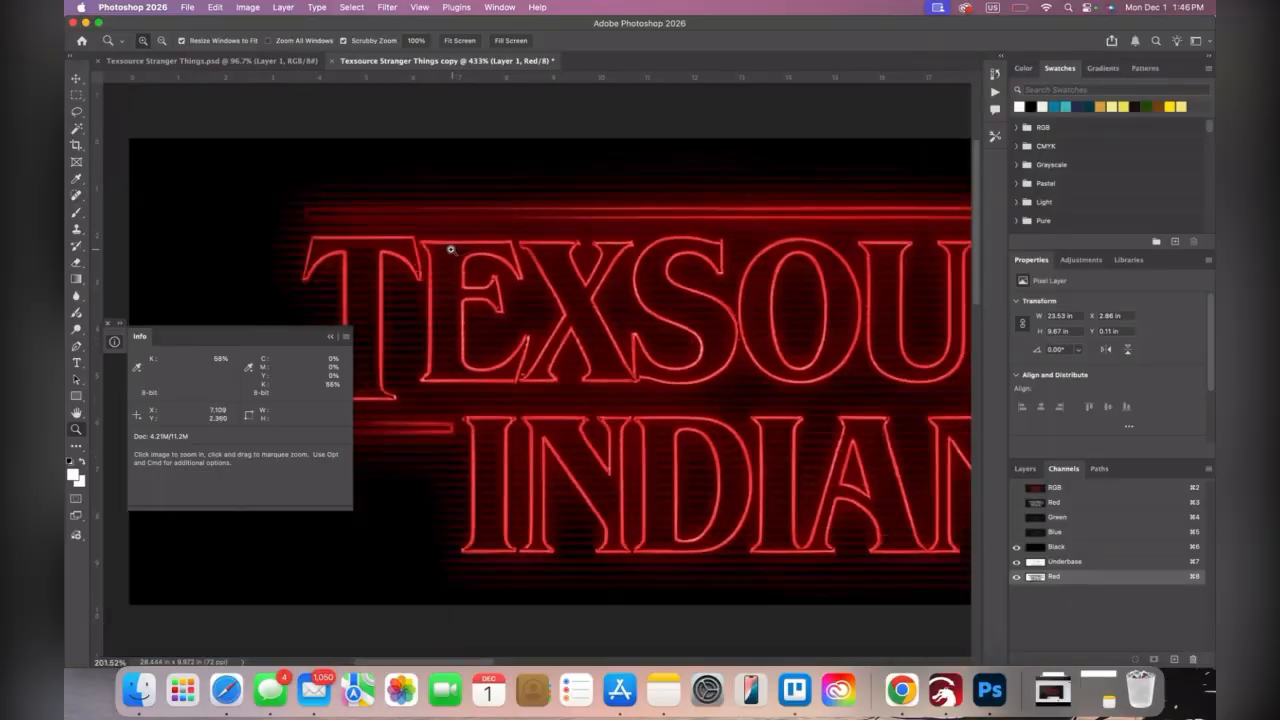
{"action": "scroll", "coordinate": [451, 249], "scroll_direction": "down", "scroll_amount": 3}
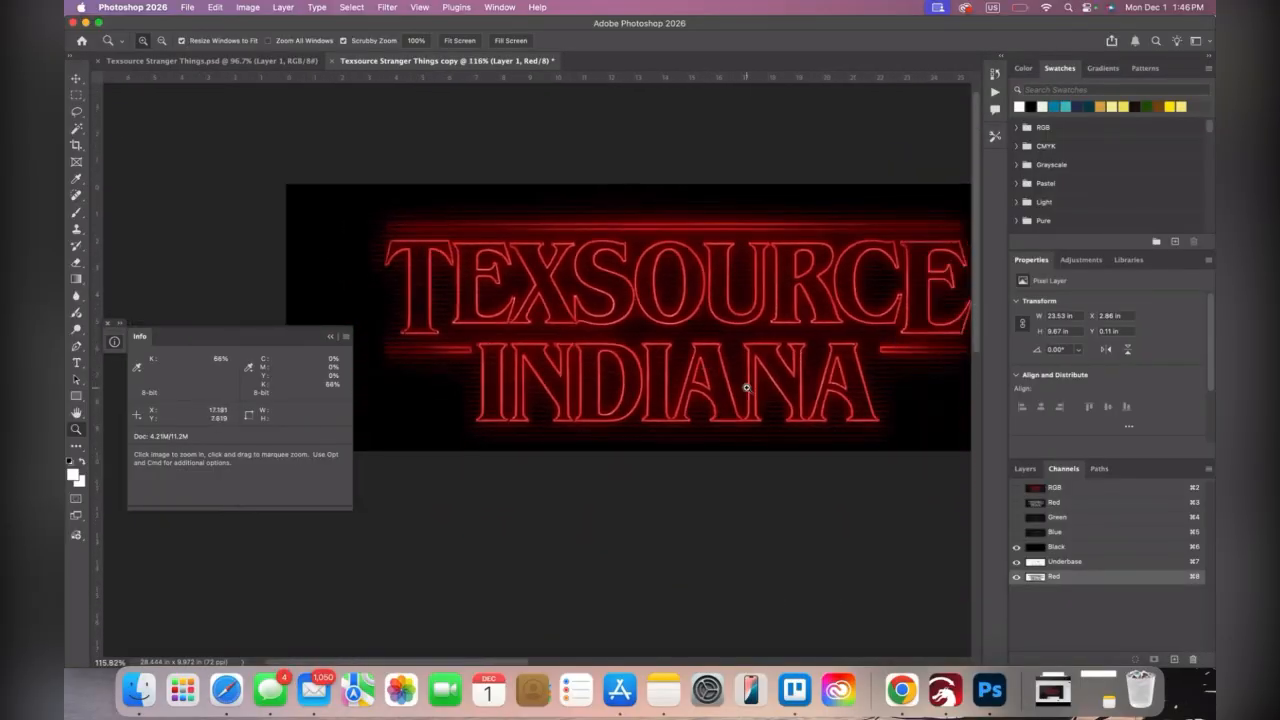
{"action": "scroll", "coordinate": [402, 232], "scroll_direction": "up", "scroll_amount": 2}
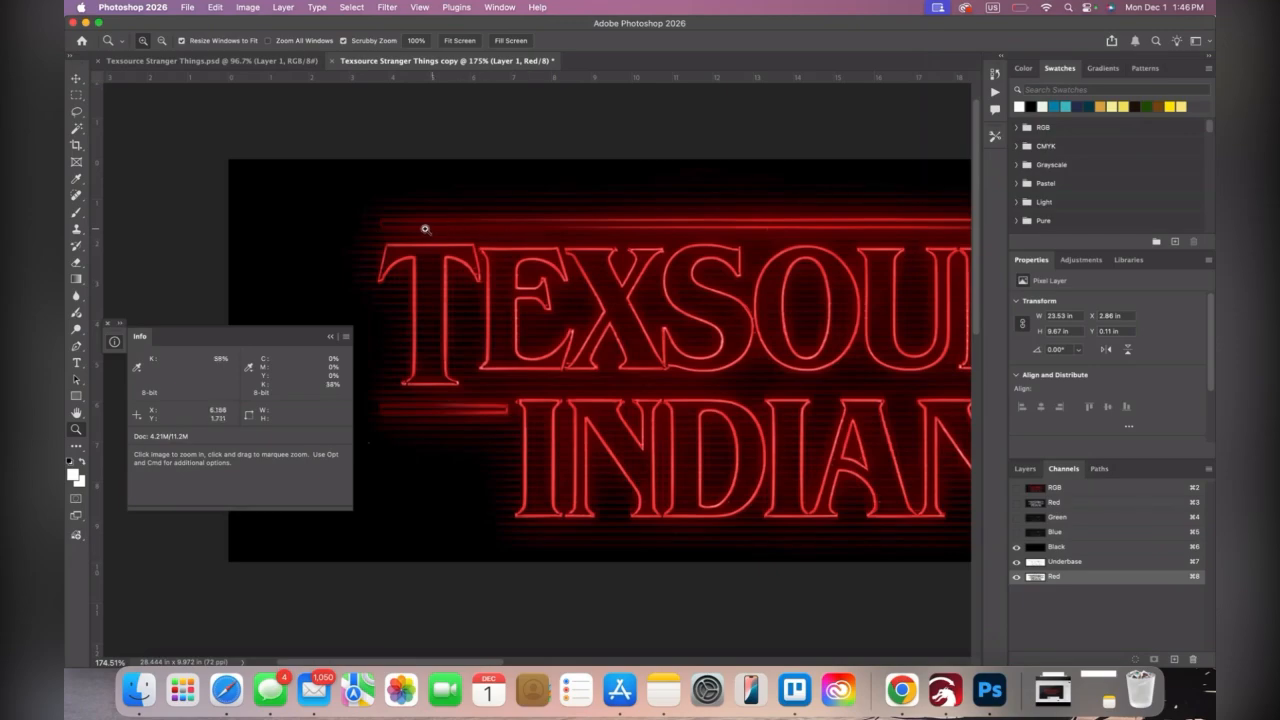
{"action": "scroll", "coordinate": [606, 240], "scroll_direction": "down", "scroll_amount": 3}
{"action": "scroll", "coordinate": [606, 240], "scroll_direction": "up", "scroll_amount": 3}
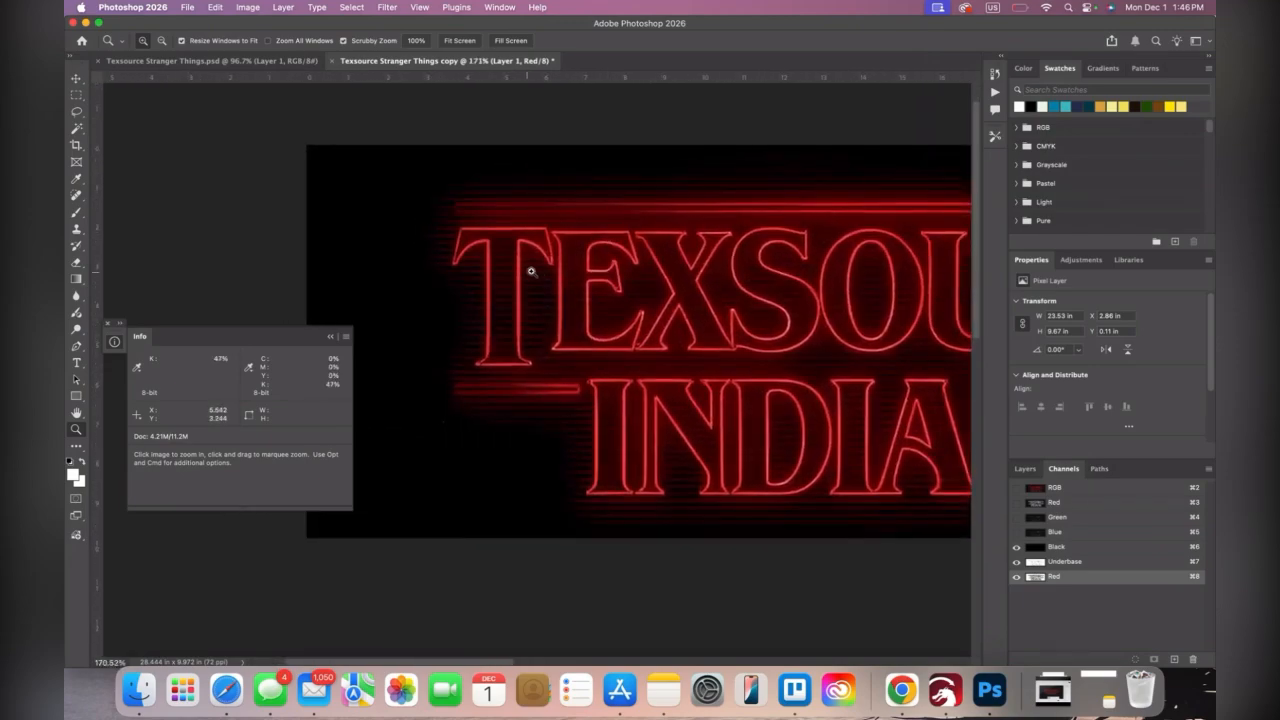
{"action": "scroll", "coordinate": [706, 374], "scroll_direction": "down", "scroll_amount": 2}
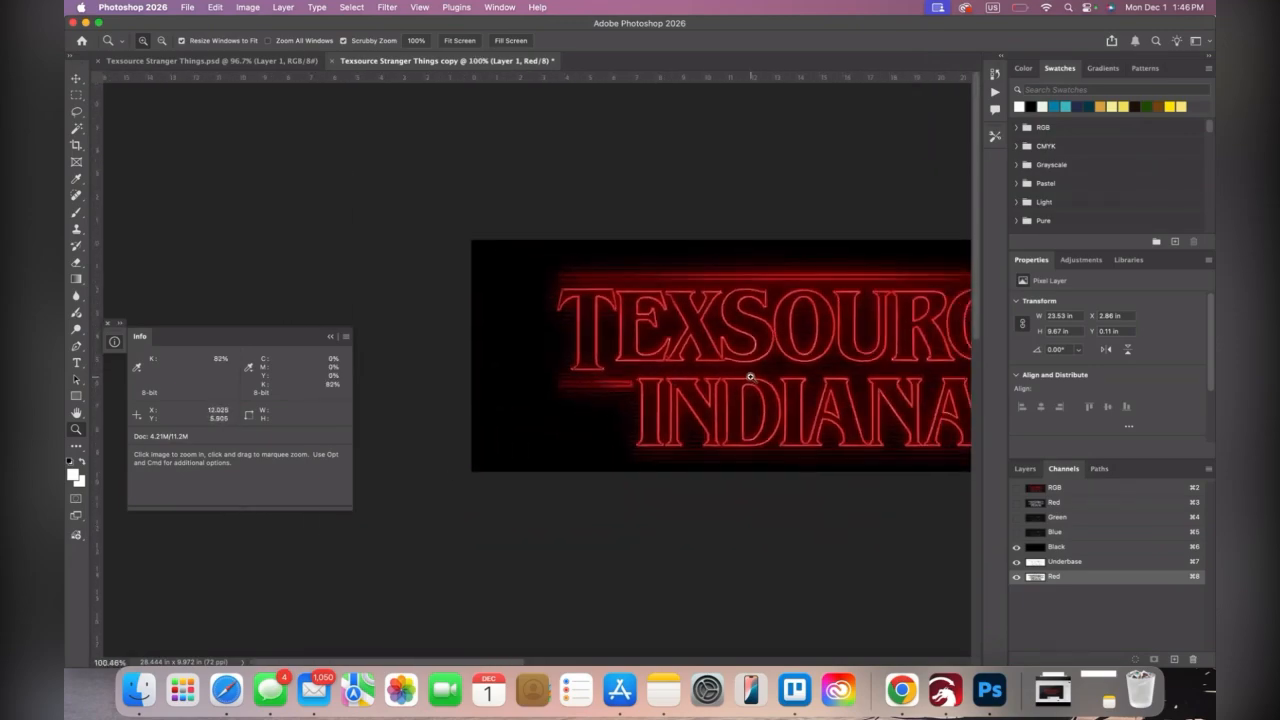
{"action": "left_click_drag", "start_coordinate": [787, 370], "coordinate": [633, 382]}
{"action": "scroll", "coordinate": [788, 360], "scroll_direction": "up", "scroll_amount": 1}
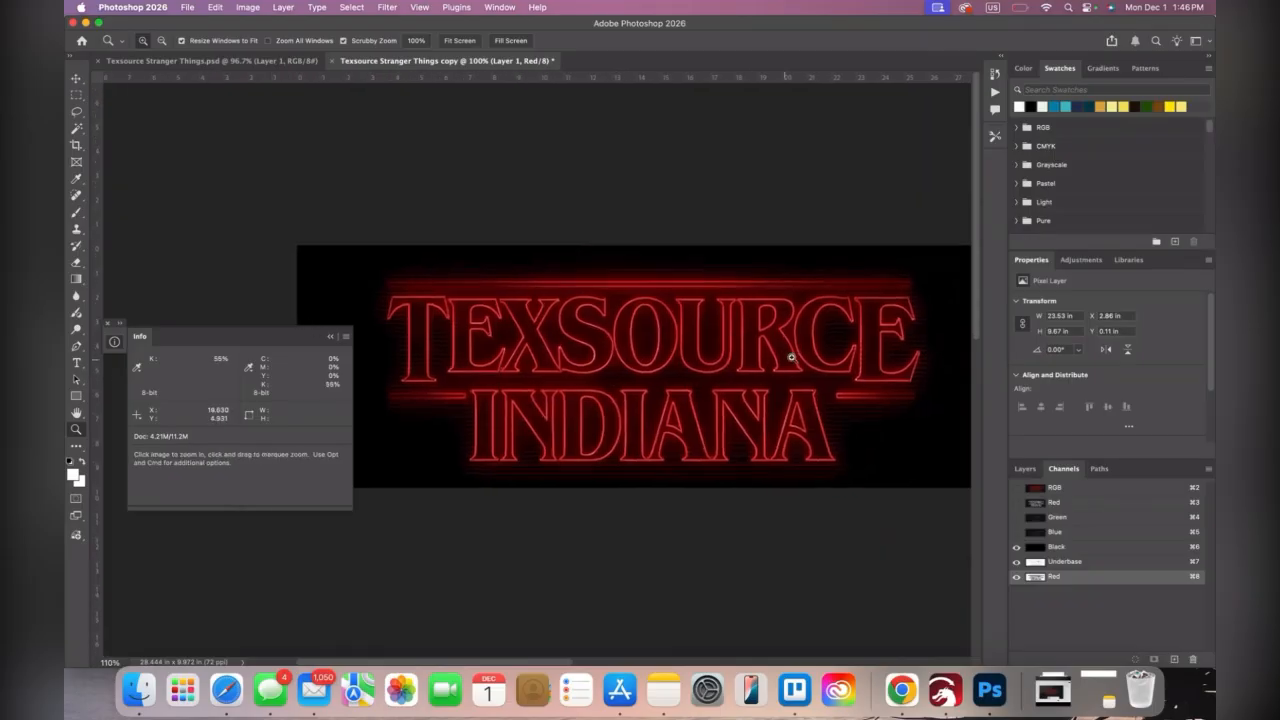
{"action": "scroll", "coordinate": [790, 357], "scroll_direction": "up", "scroll_amount": 2}
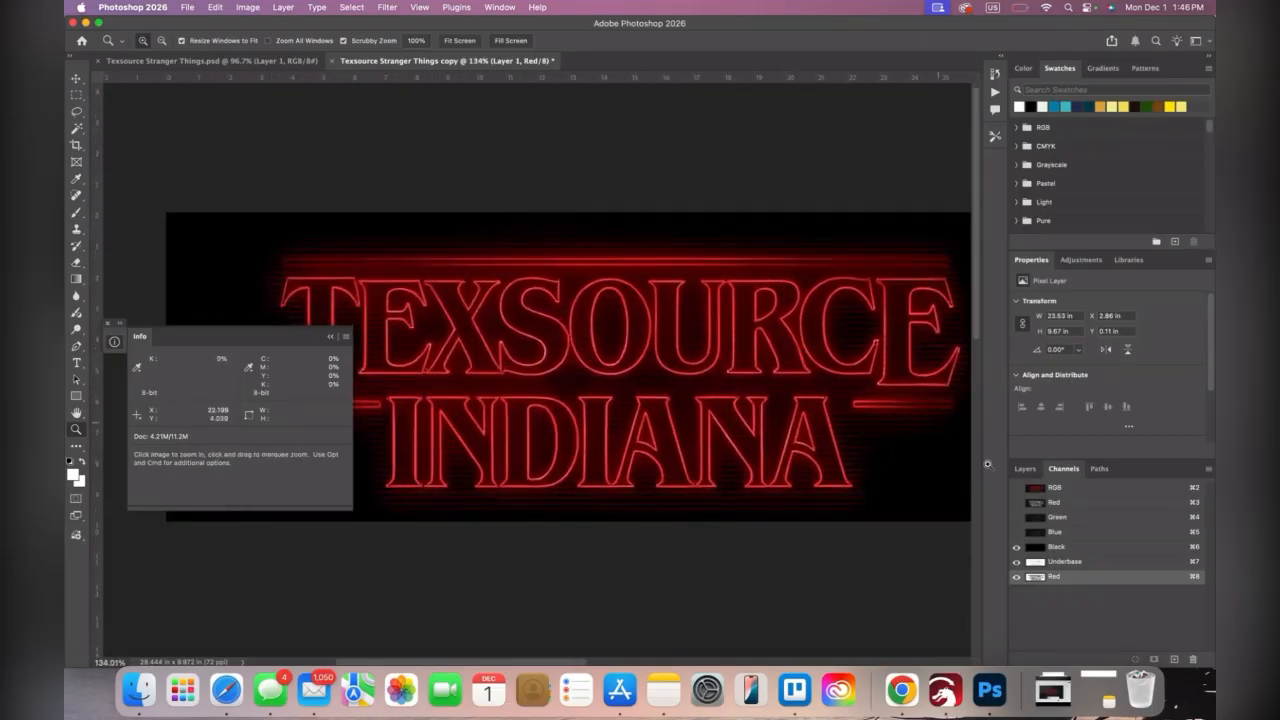
{"action": "left_click", "coordinate": [1105, 565]}
{"action": "left_click", "coordinate": [1102, 578]}
{"action": "left_click", "coordinate": [1105, 566]}
{"action": "left_click", "coordinate": [1101, 576]}
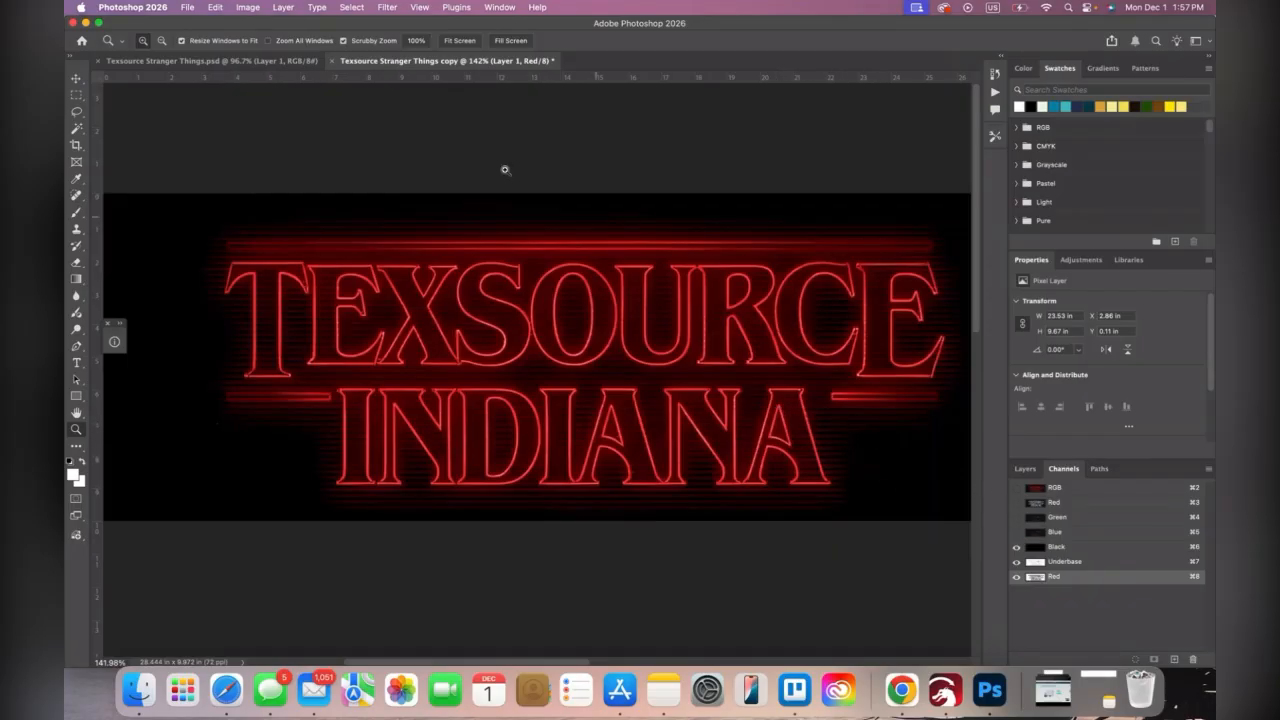
{"action": "mouse_move", "coordinate": [497, 257]}
{"action": "left_mouse_down"}
{"action": "mouse_move", "coordinate": [521, 242]}
{"action": "mouse_move", "coordinate": [503, 251]}
{"action": "left_mouse_up"}
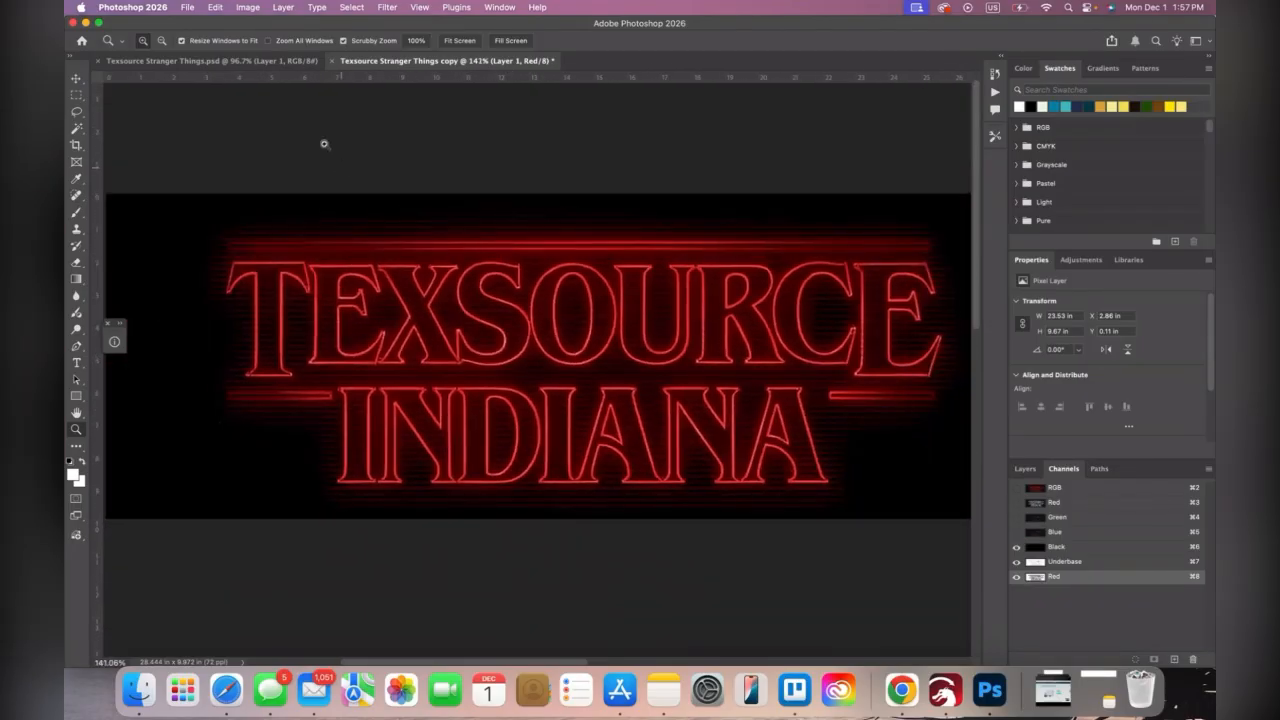
Duplicate the document as Texsource Stranger Things copy 2
{"action": "left_click", "coordinate": [248, 8]}
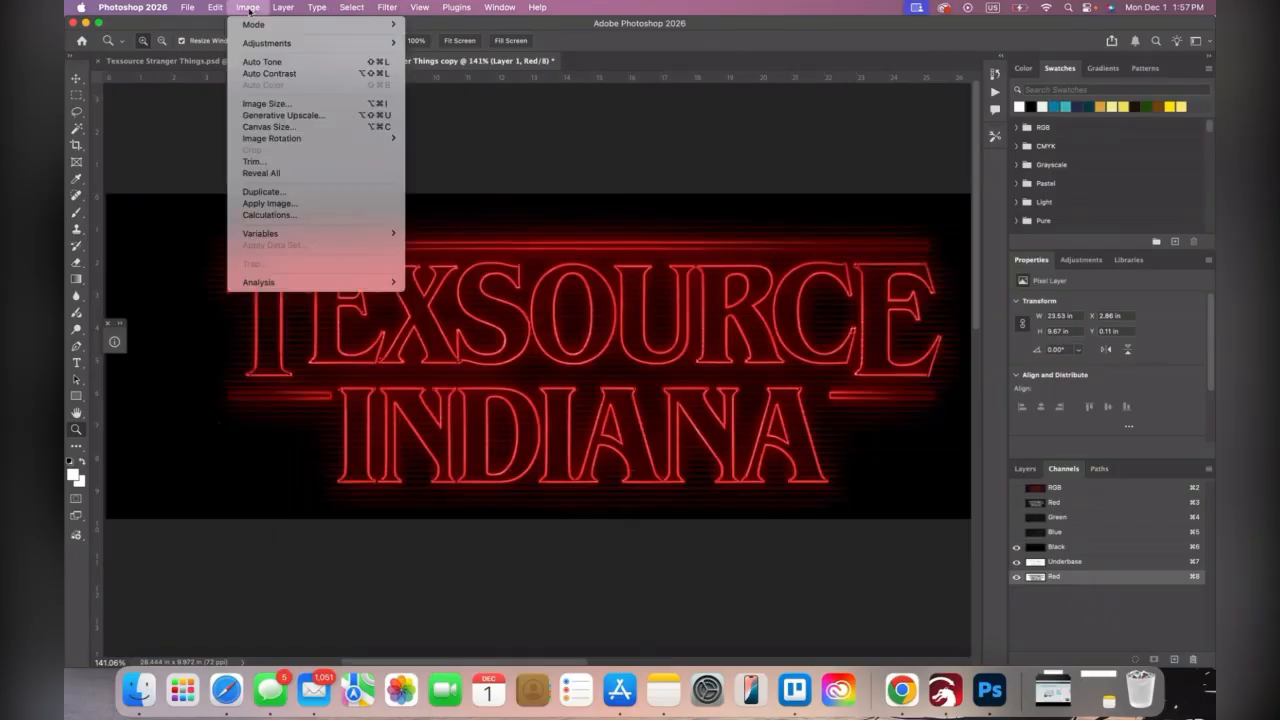
{"action": "left_click", "coordinate": [286, 191]}
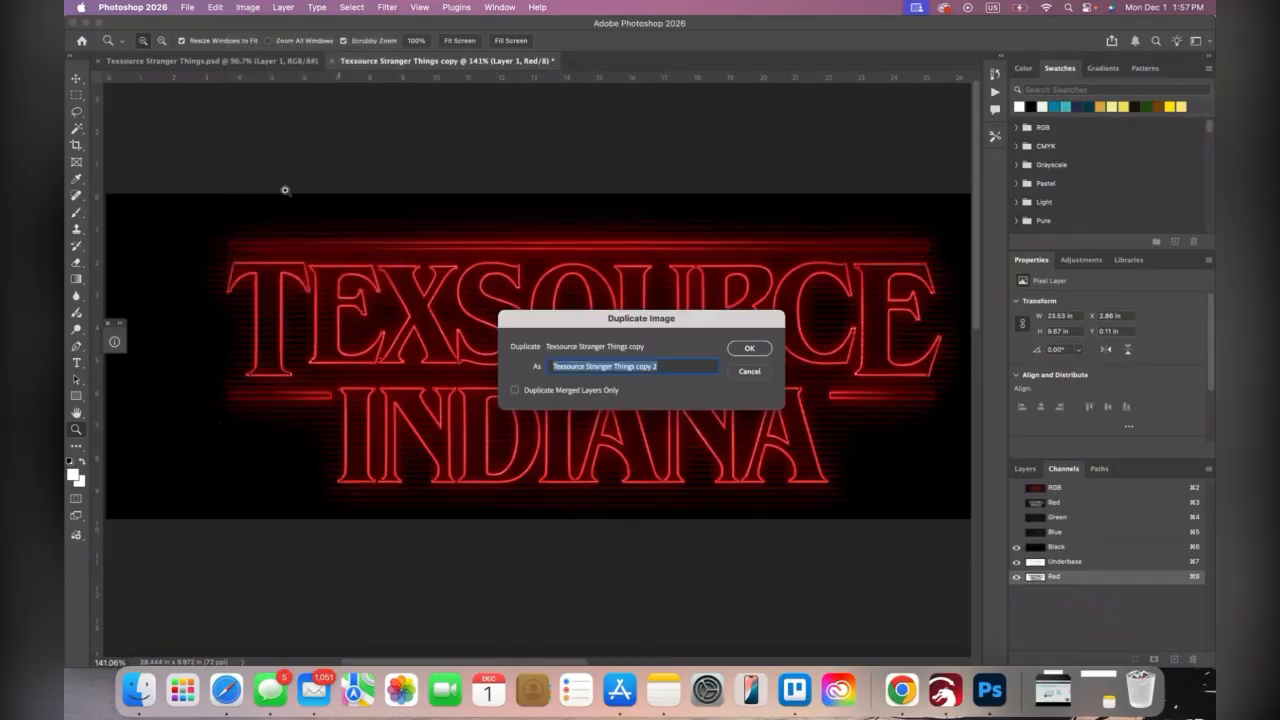
{"action": "left_click", "coordinate": [749, 348]}
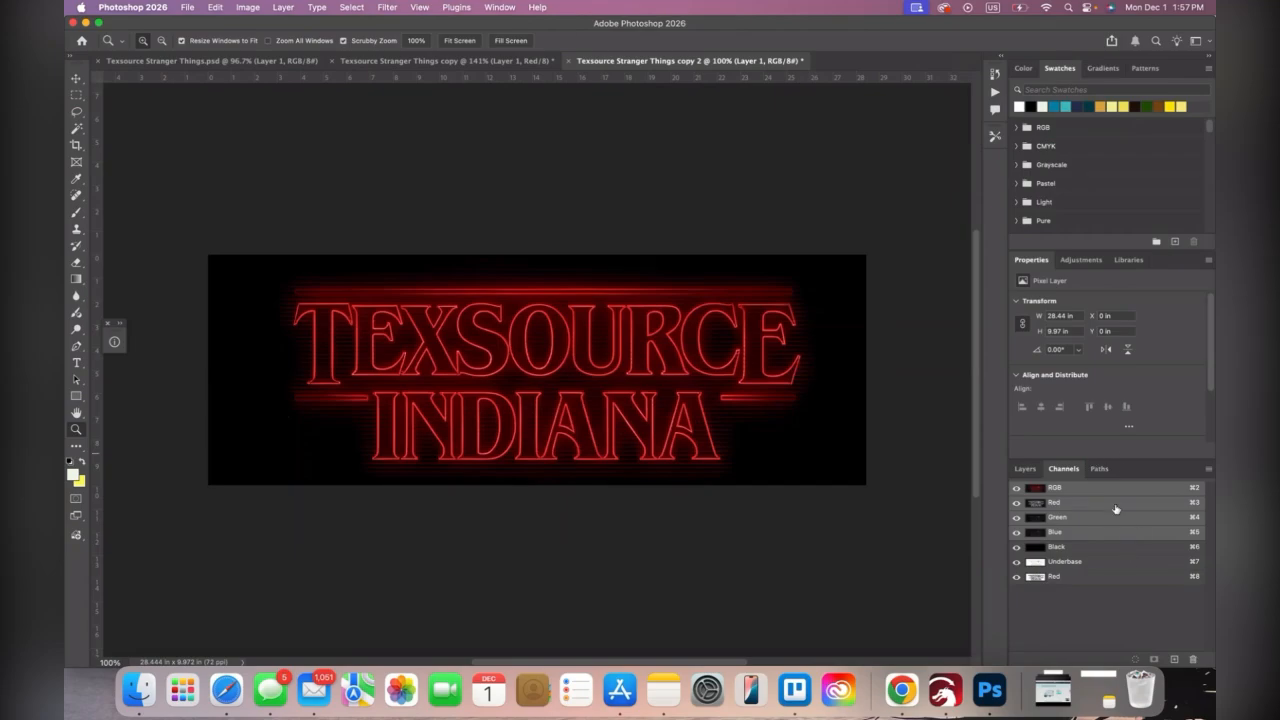
Delete the RGB channels and the Black and Underbase channels from the duplicate, keeping only the Red spot channel
{"action": "left_click", "coordinate": [1200, 662]}
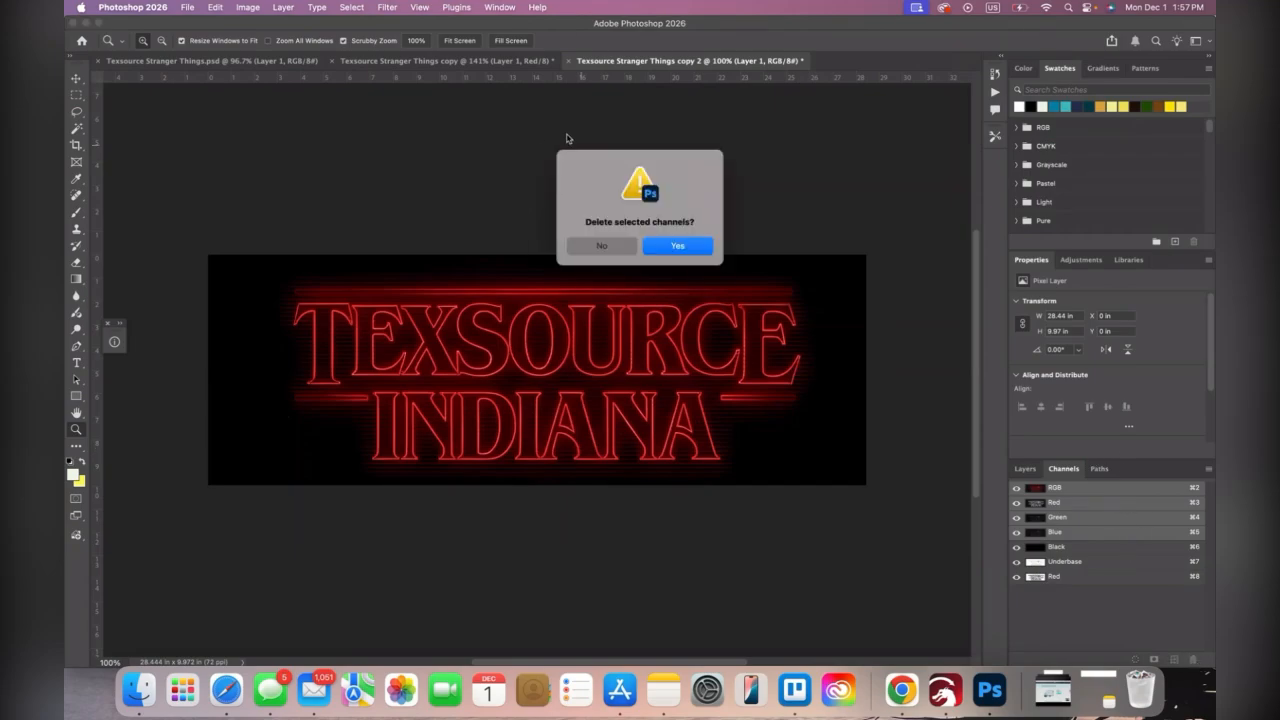
{"action": "left_click", "coordinate": [665, 248]}
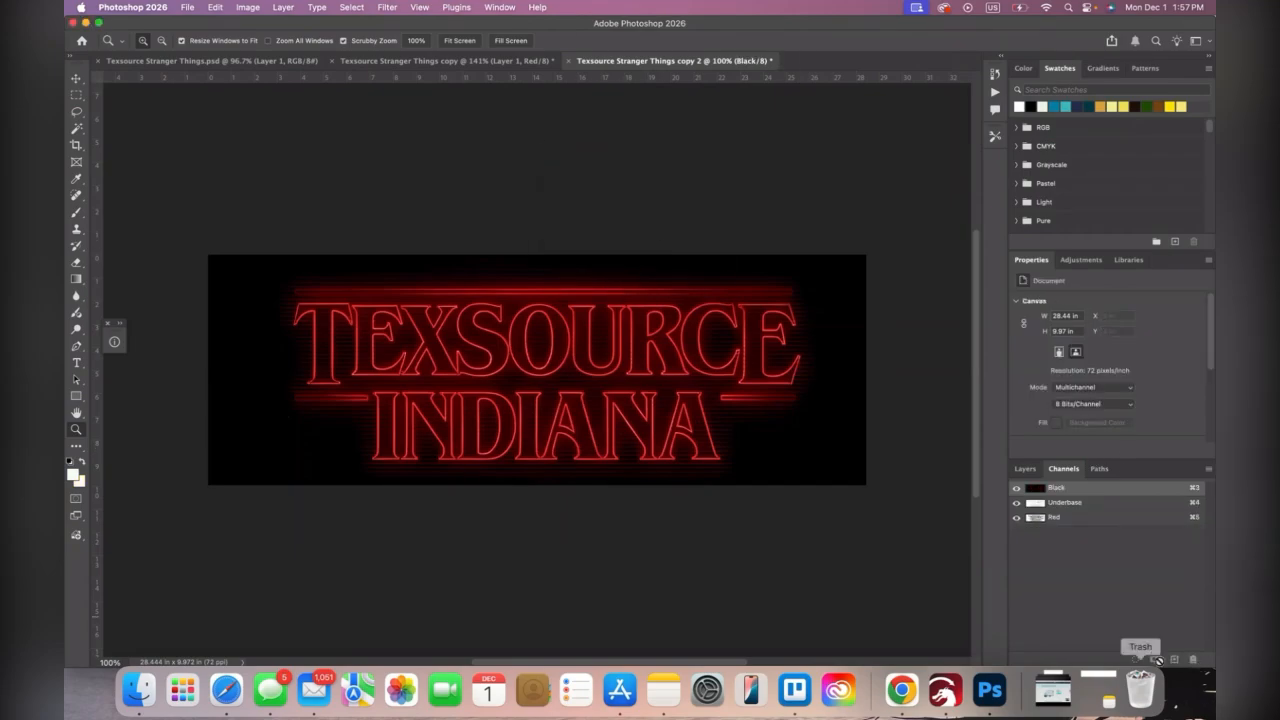
{"action": "left_click", "coordinate": [1131, 502], "text": "shift"}
{"action": "left_click", "coordinate": [1193, 659]}
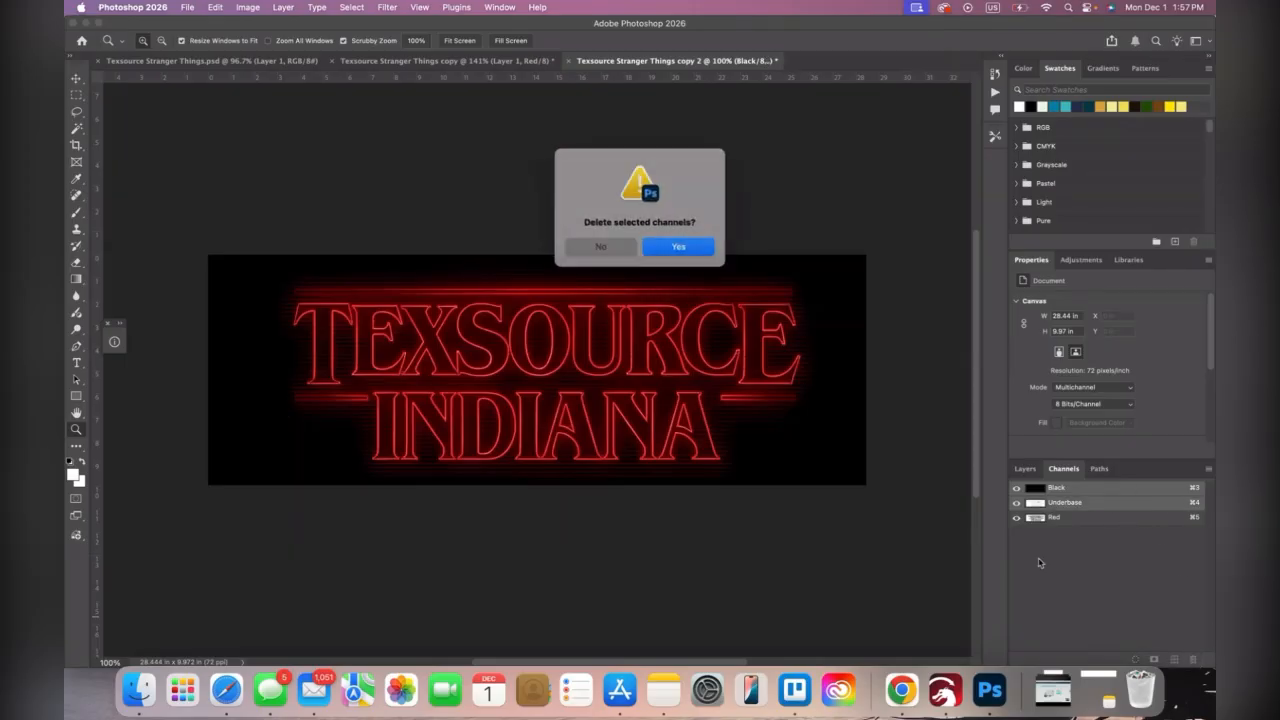
{"action": "left_click", "coordinate": [678, 246]}
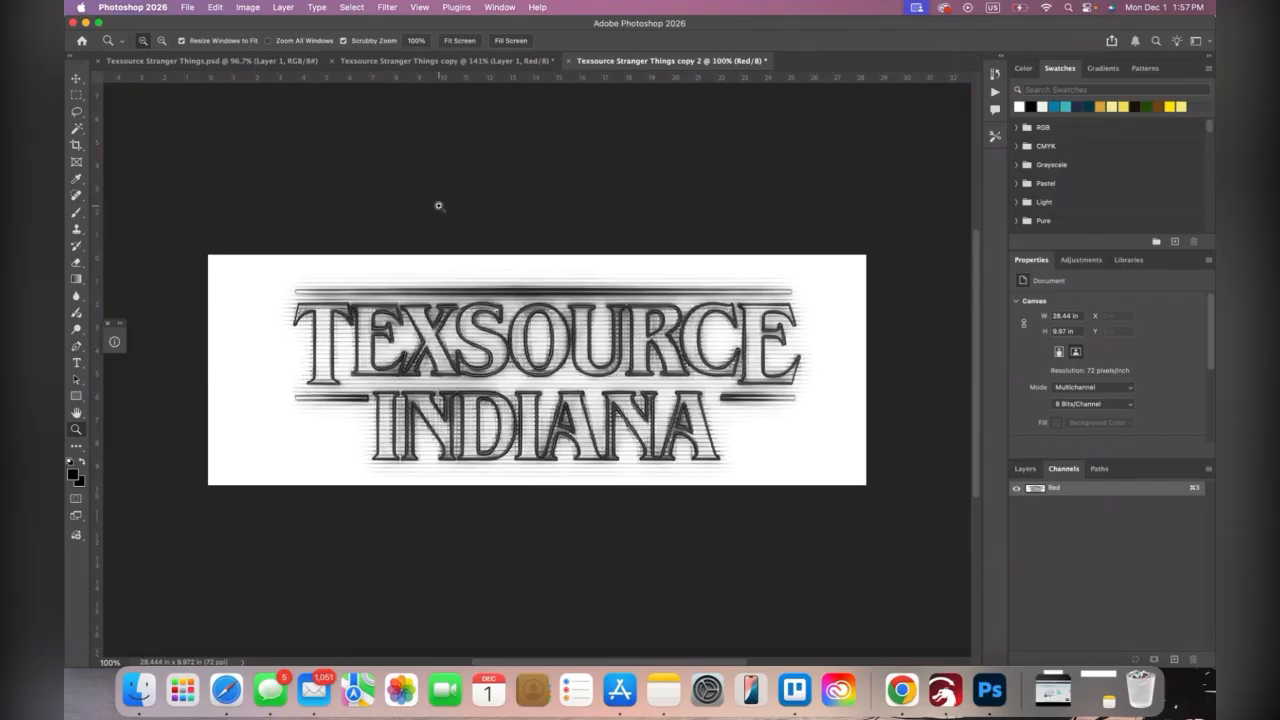
Convert the duplicate to a 72 pixels/inch Bitmap using a halftone screen of 45 lines/inch, 22.5 degrees and Round dots
{"action": "left_click", "coordinate": [285, 8]}
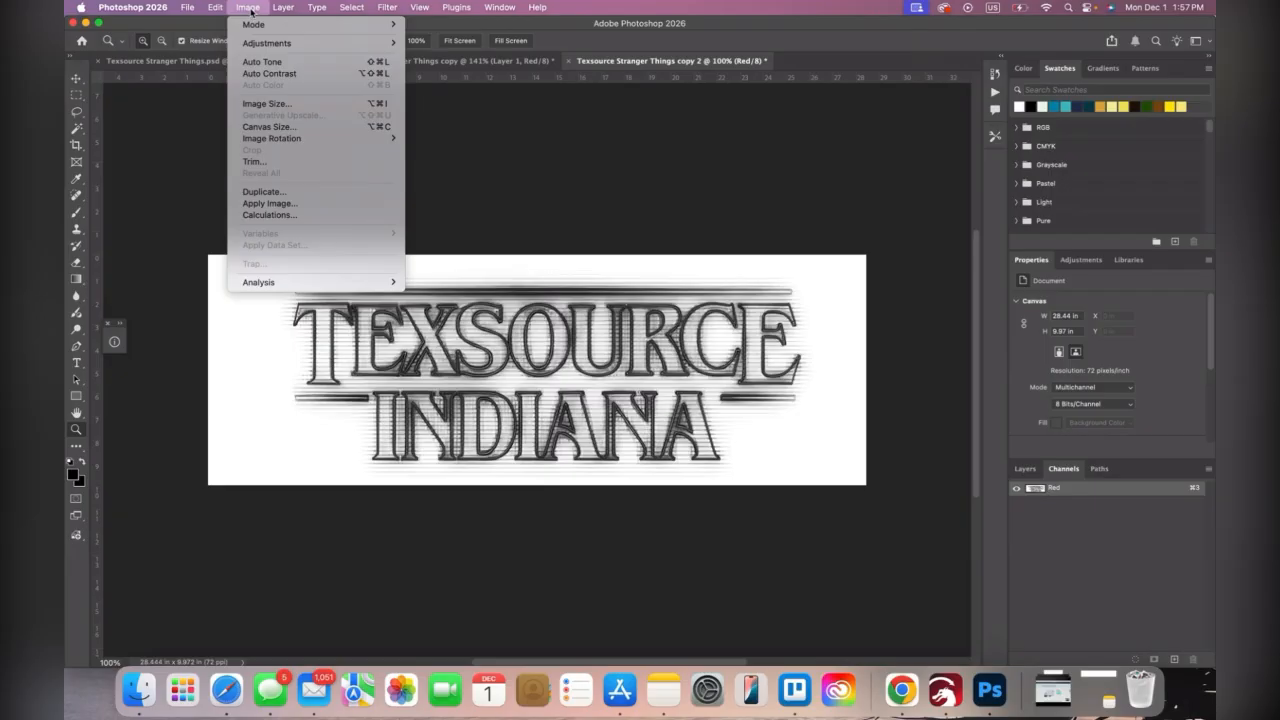
{"action": "mouse_move", "coordinate": [253, 25]}
{"action": "left_click", "coordinate": [432, 24]}
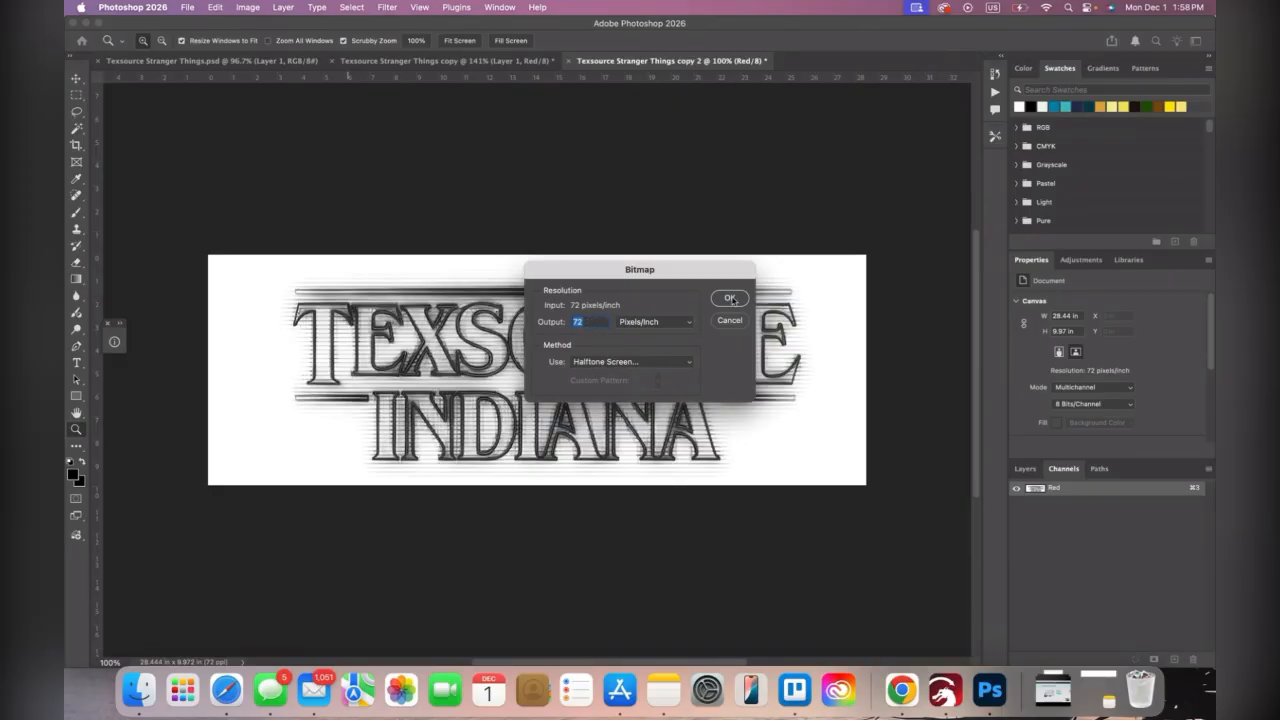
{"action": "left_click", "coordinate": [729, 297]}
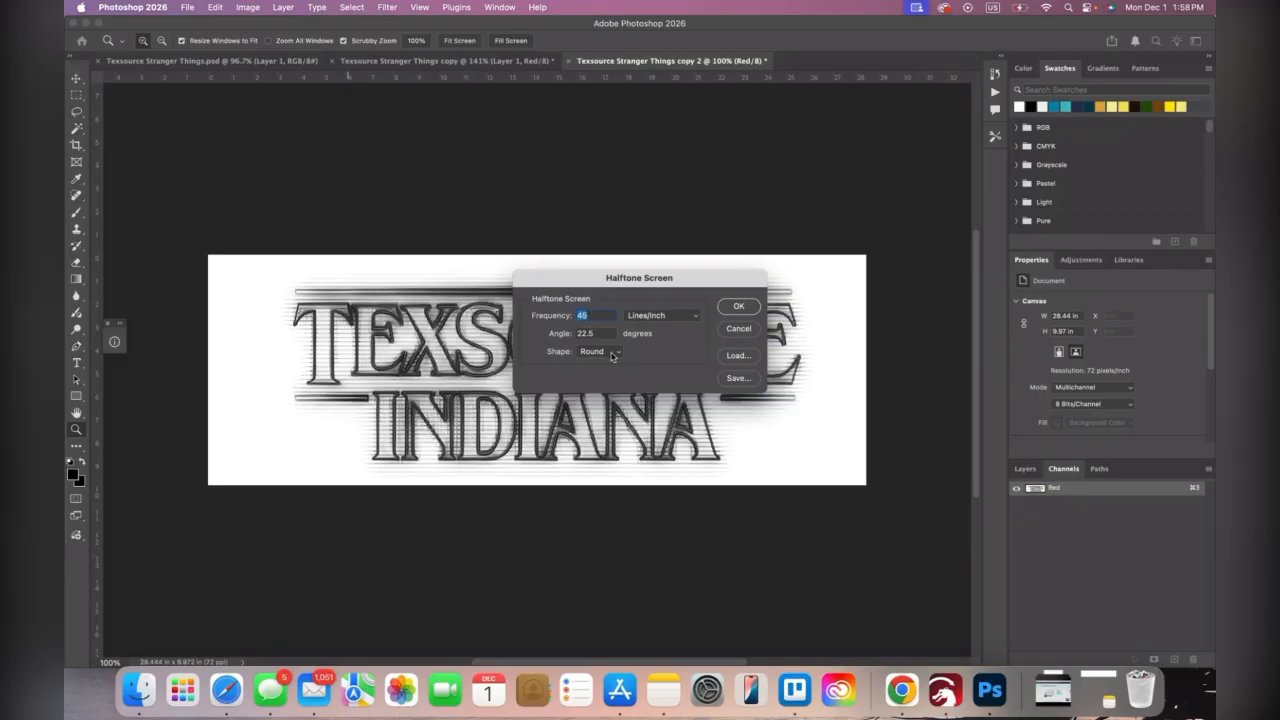
{"action": "left_click", "coordinate": [740, 307]}
{"action": "mouse_move", "coordinate": [619, 306]}
{"action": "left_mouse_down"}
{"action": "mouse_move", "coordinate": [740, 307]}
{"action": "mouse_move", "coordinate": [625, 307]}
{"action": "left_mouse_up"}
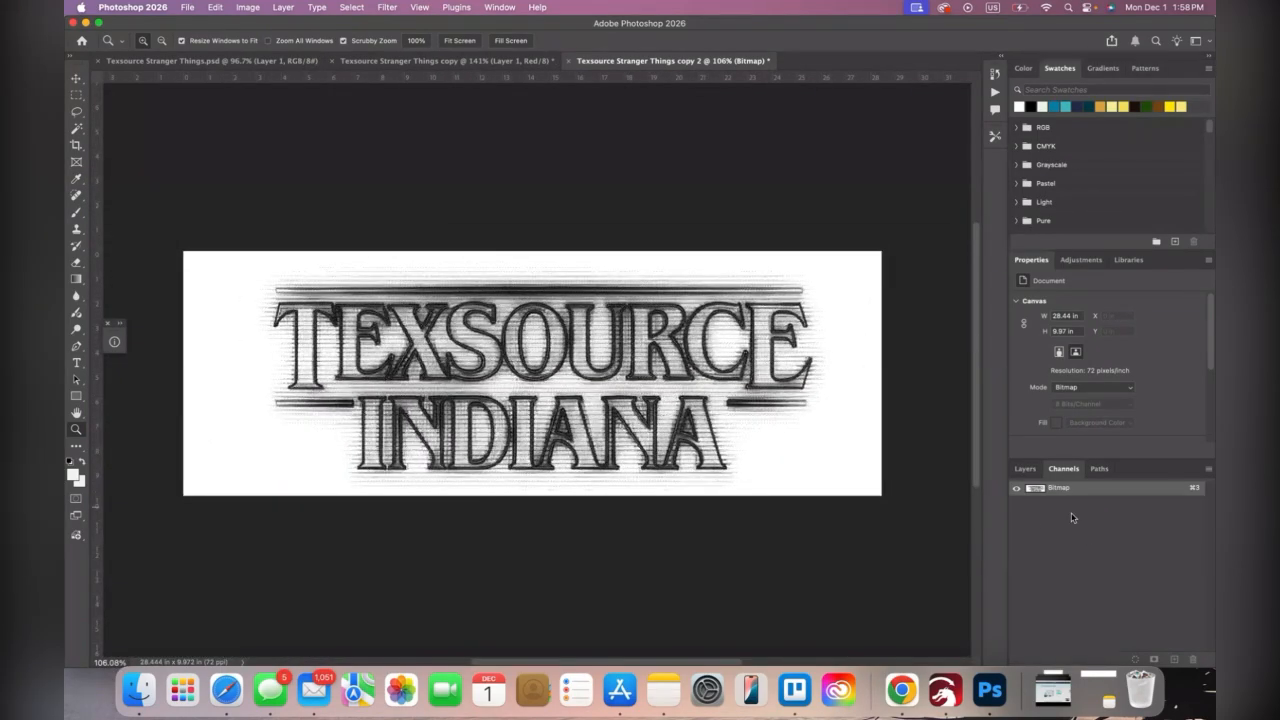
Copy the entire halftone bitmap and paste it into the Red spot channel of Texsource Stranger Things copy
{"action": "key", "text": "super+a"}
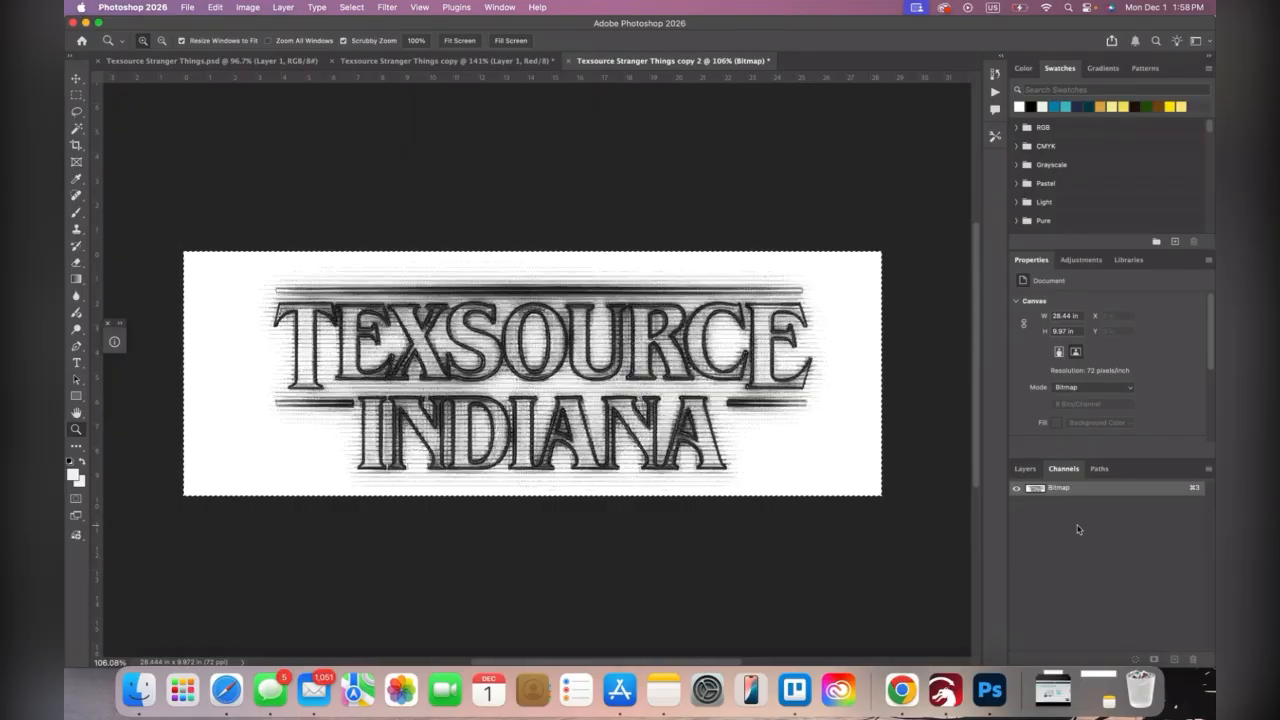
{"action": "left_click", "coordinate": [430, 61]}
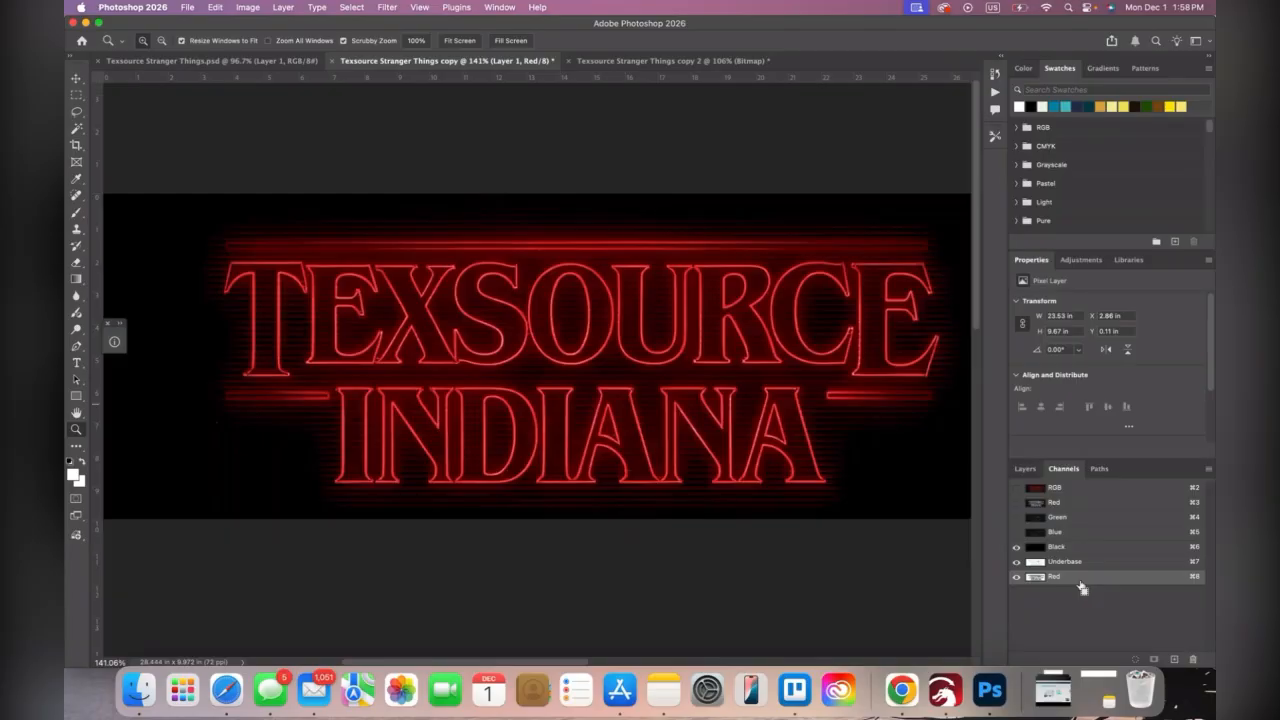
{"action": "left_click_drag", "start_coordinate": [651, 268], "coordinate": [772, 304]}
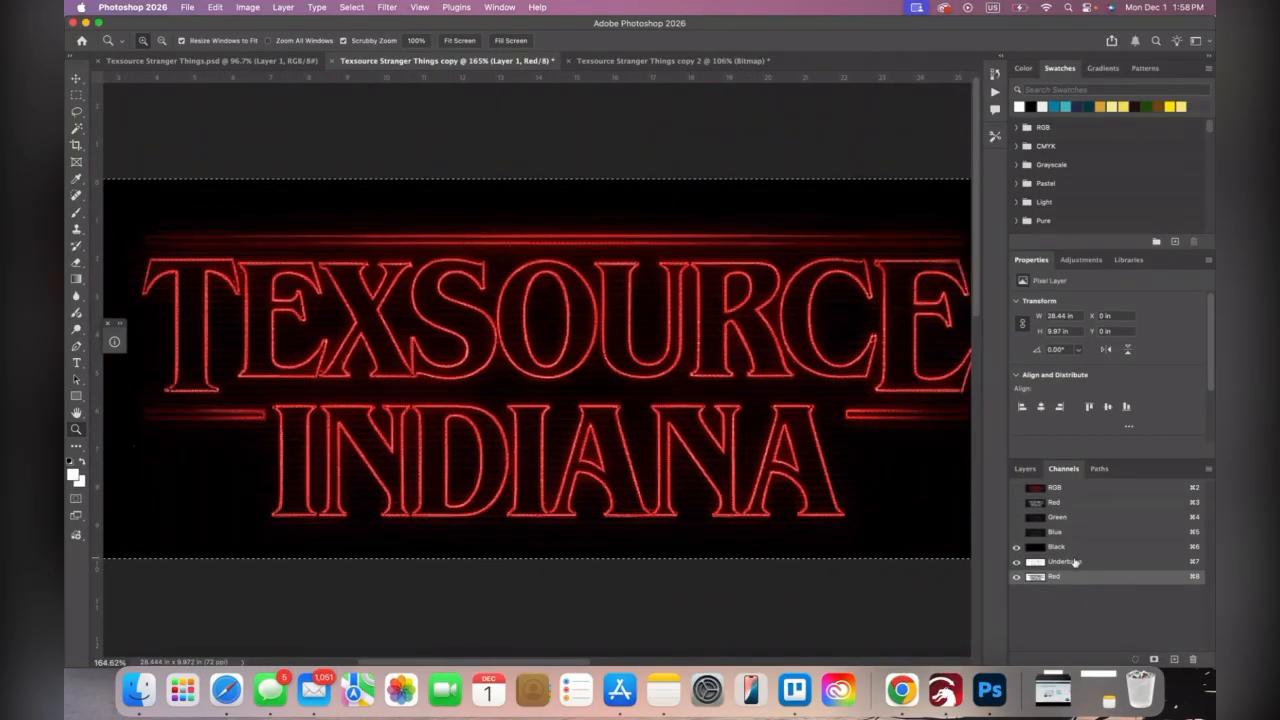
Find the 1795 swatches and assign PANTONE 1795 C as the Red spot channel's ink color and name, keeping 15% solidity
{"action": "left_click", "coordinate": [1083, 89]}
{"action": "type", "text": "1795"}
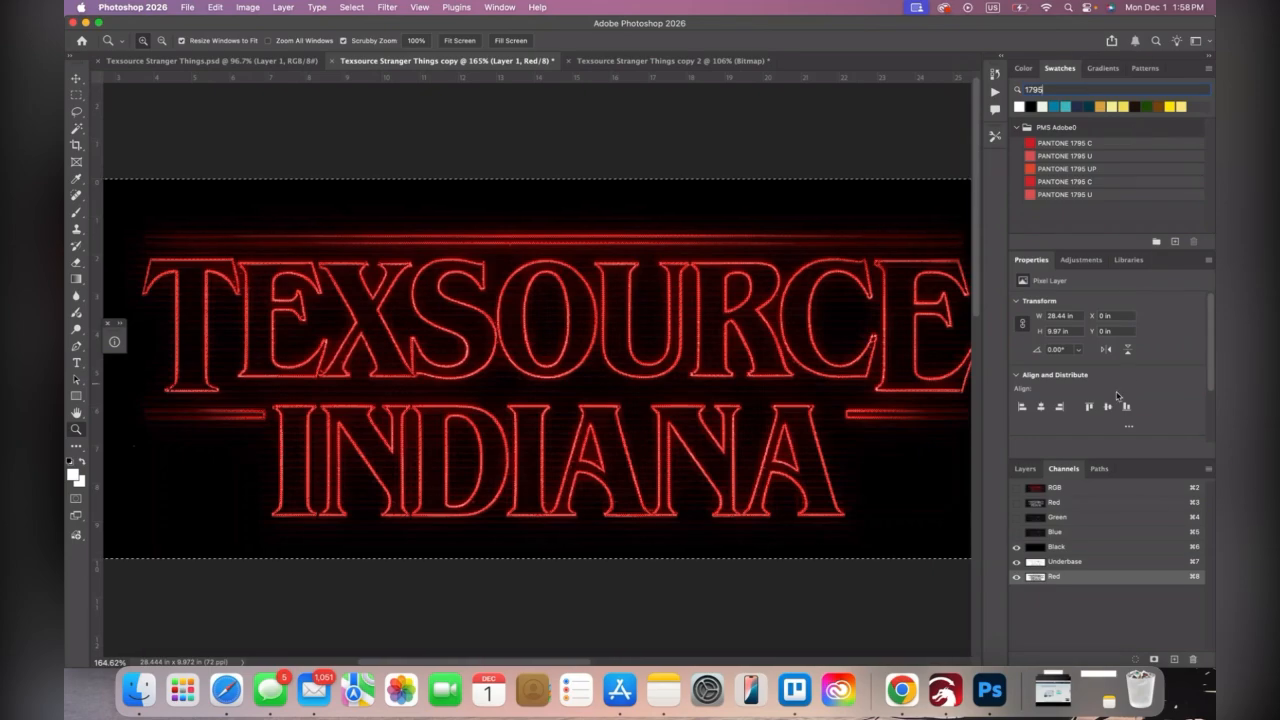
{"action": "double_click", "coordinate": [1090, 578]}
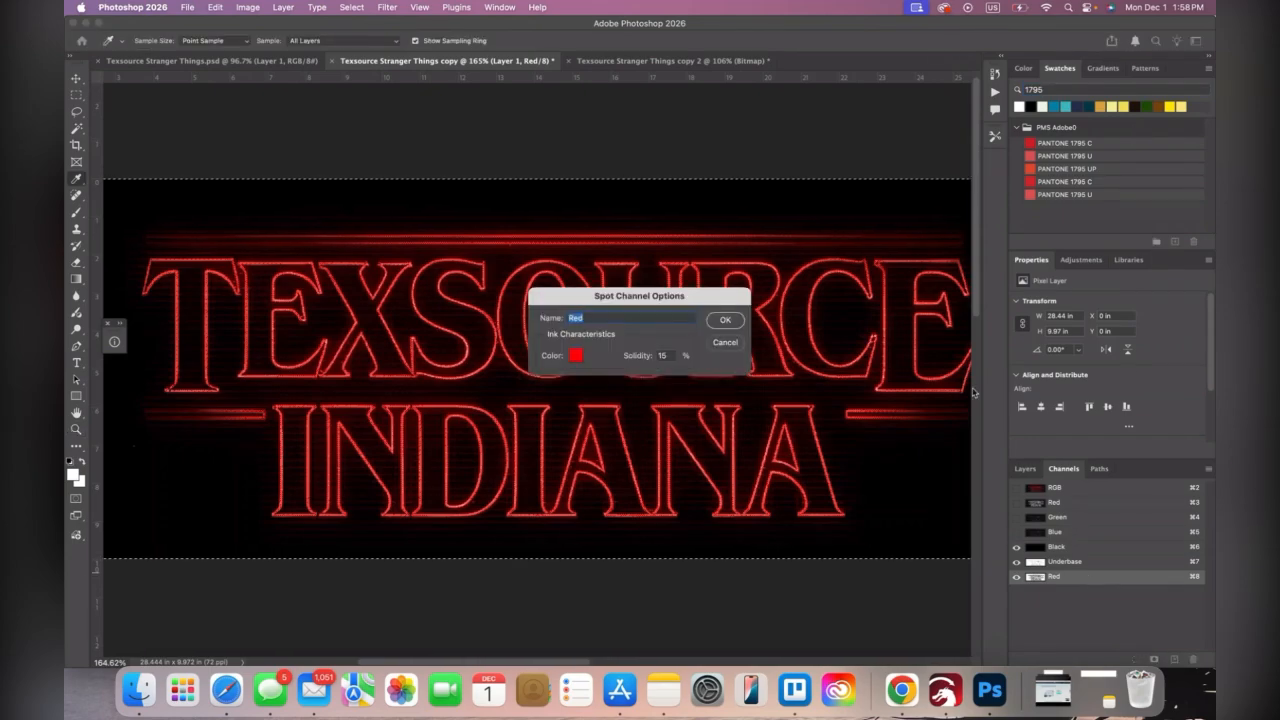
{"action": "left_click", "coordinate": [1147, 142]}
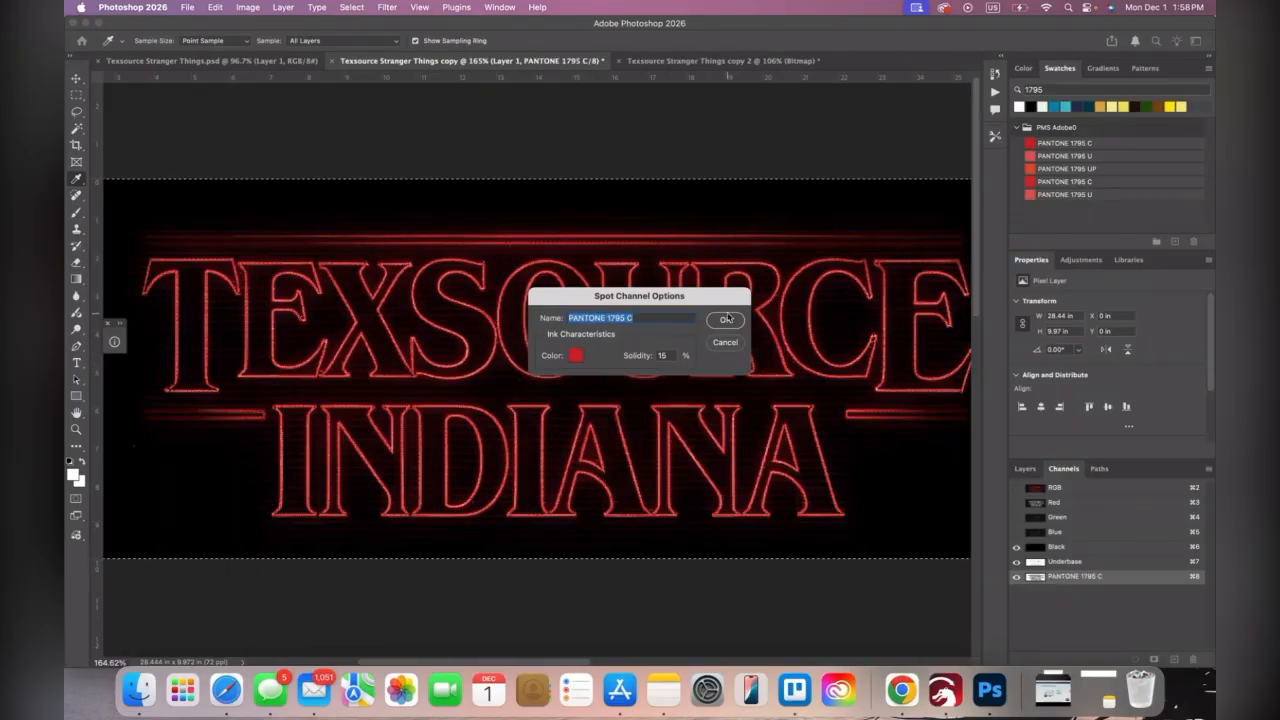
{"action": "left_click", "coordinate": [729, 324]}
{"action": "left_click_drag", "start_coordinate": [705, 326], "coordinate": [773, 315]}
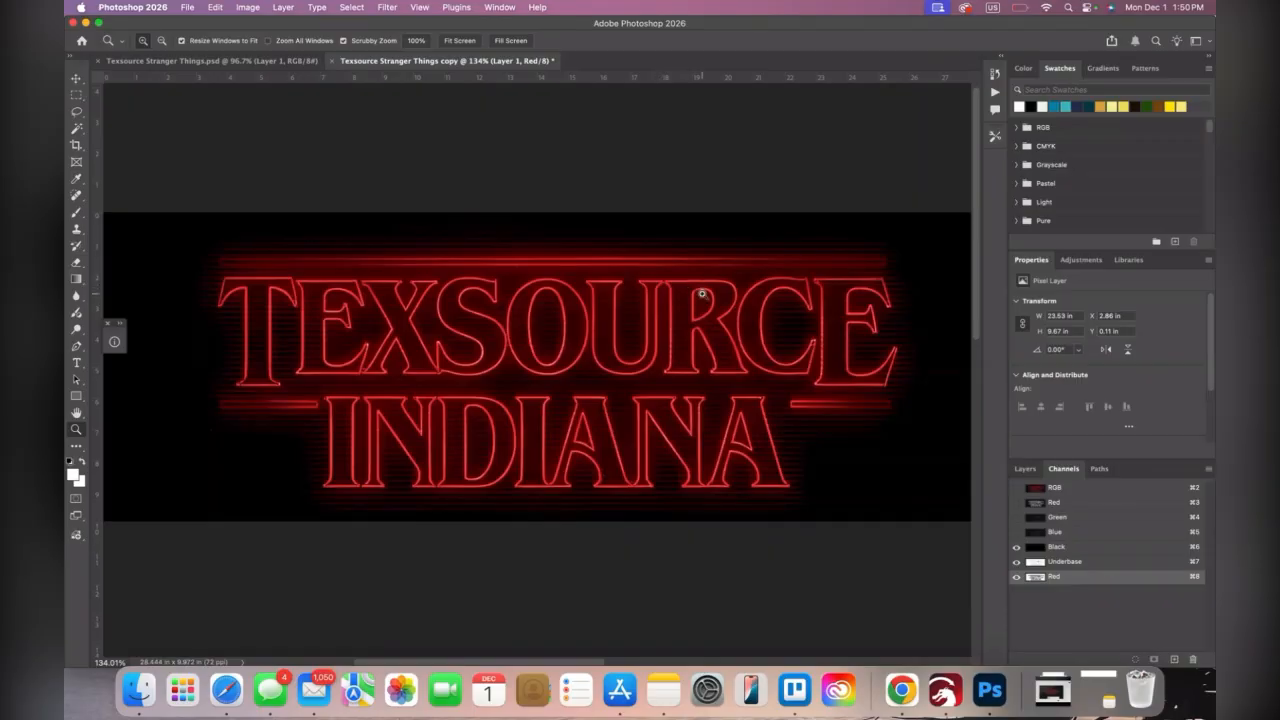
{"action": "scroll", "coordinate": [702, 294], "scroll_direction": "down", "scroll_amount": 3}
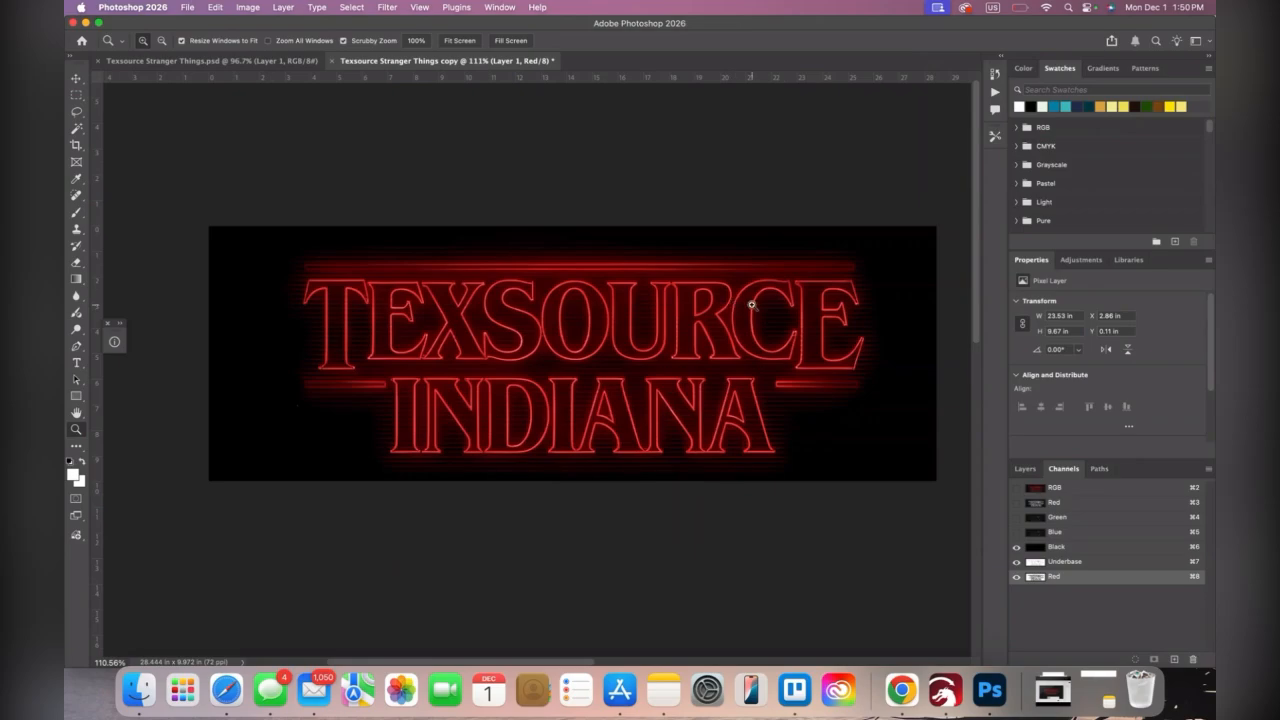
{"action": "scroll", "coordinate": [767, 299], "scroll_direction": "up", "scroll_amount": 2}
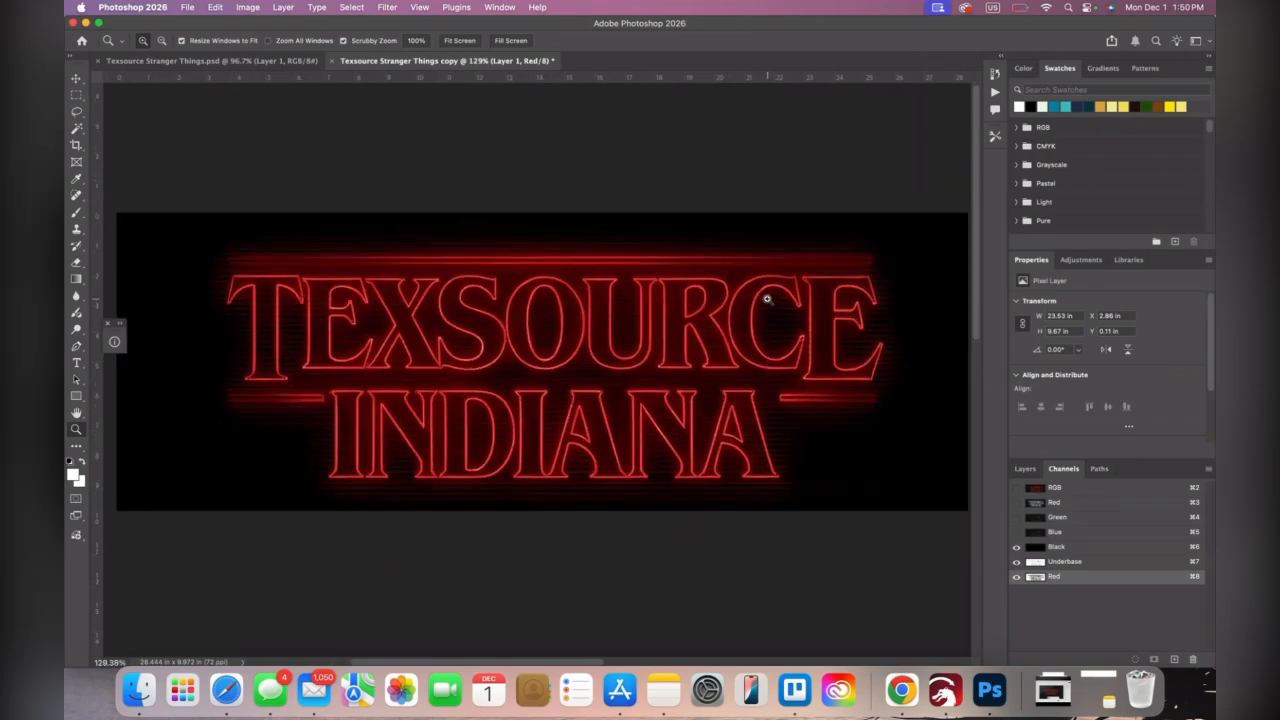